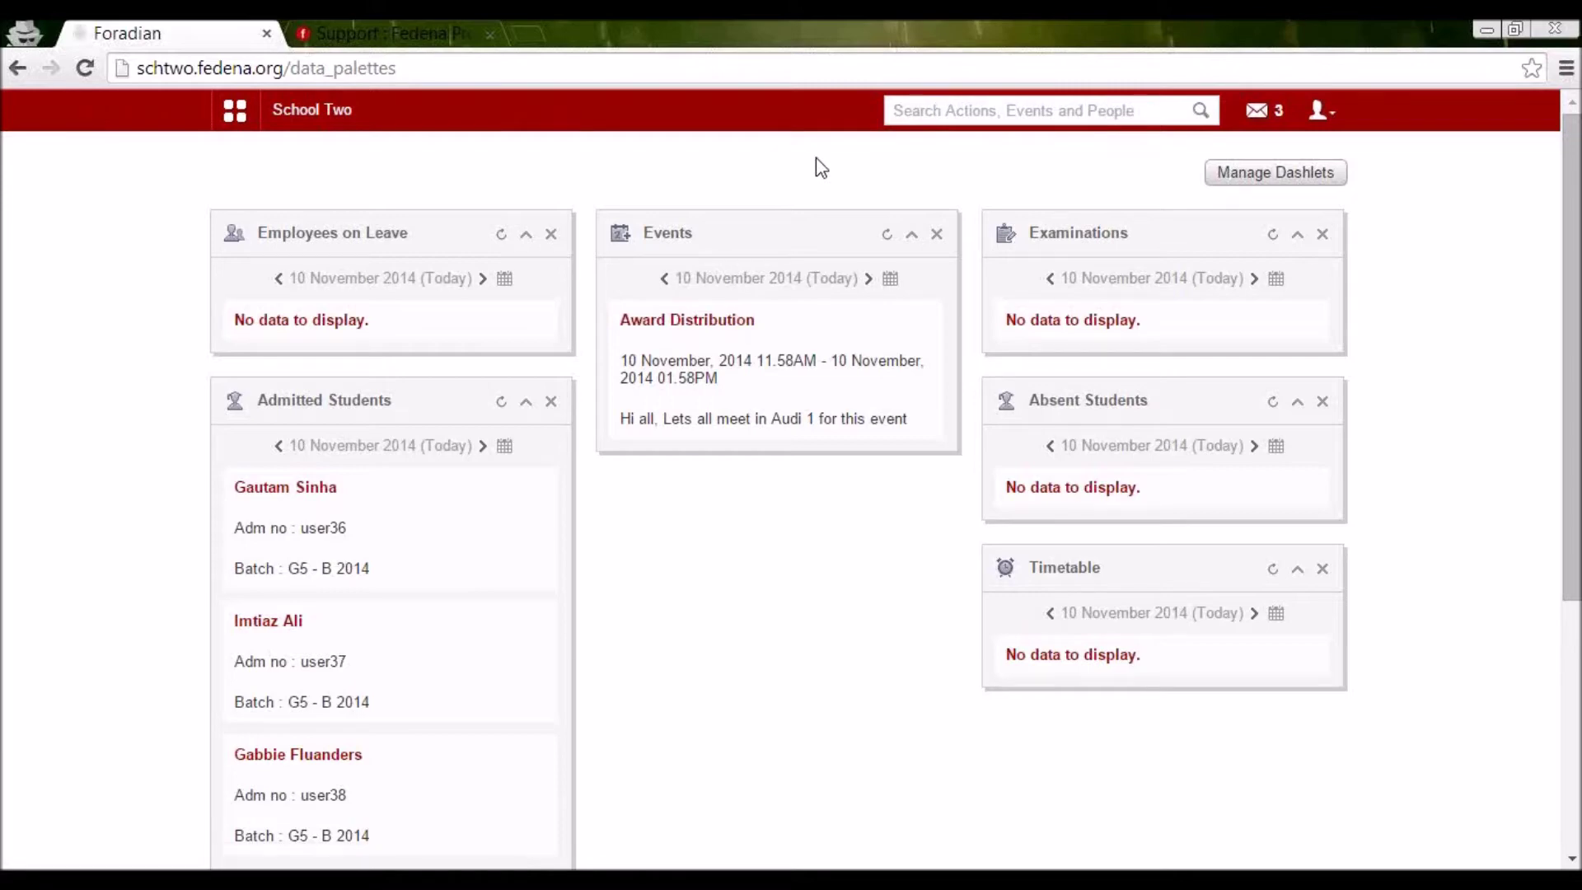
# Open the Manage Course page from the course and batch section of the administration settings.
pyautogui.click(242, 116)
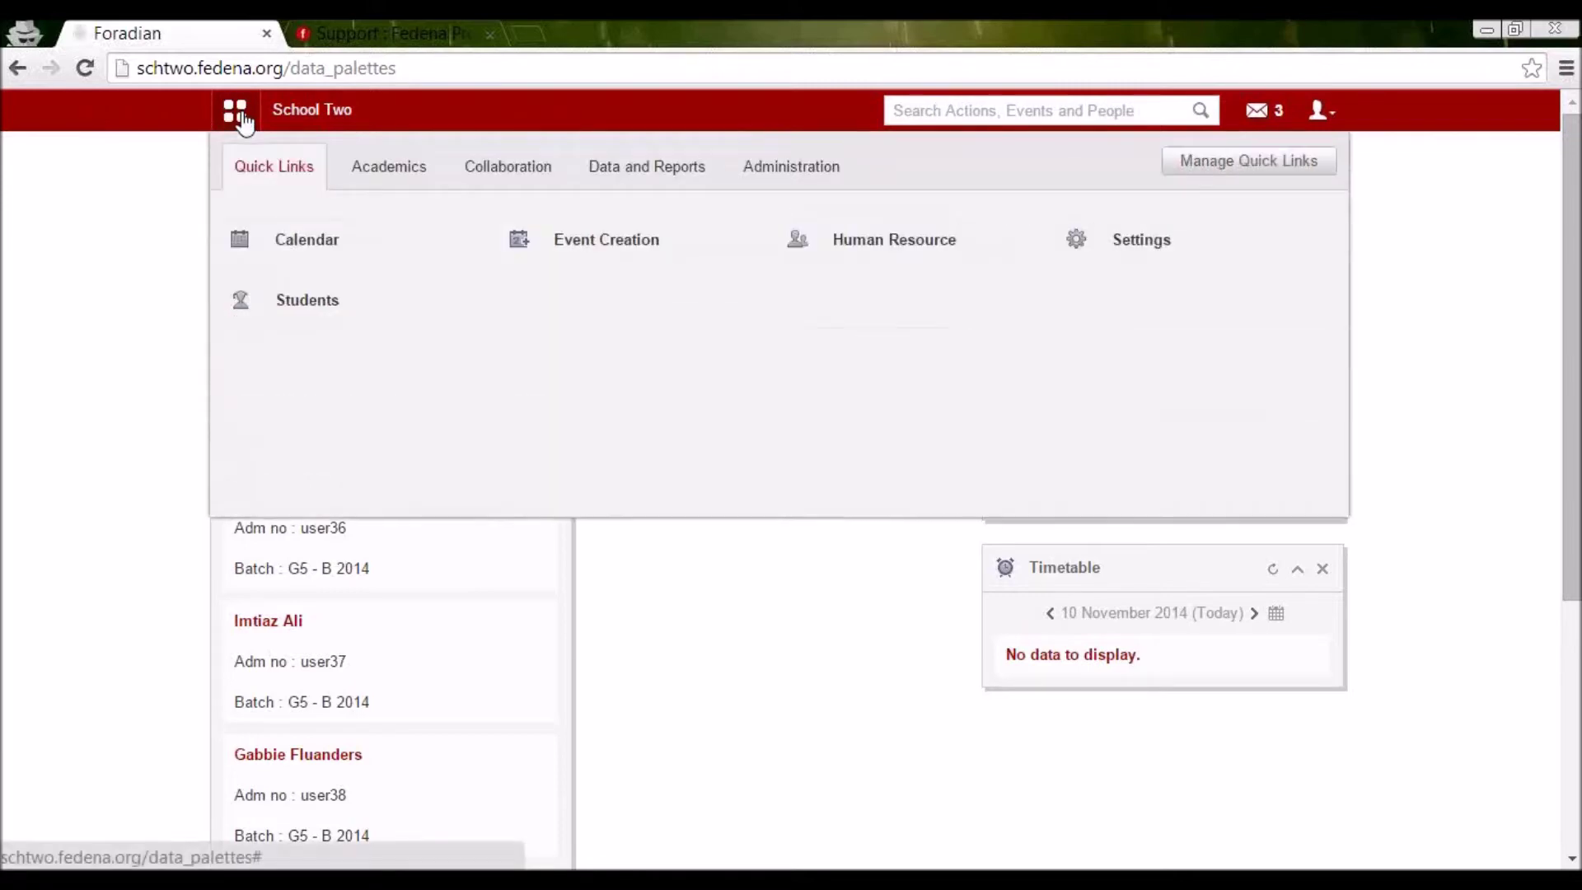
pyautogui.click(756, 173)
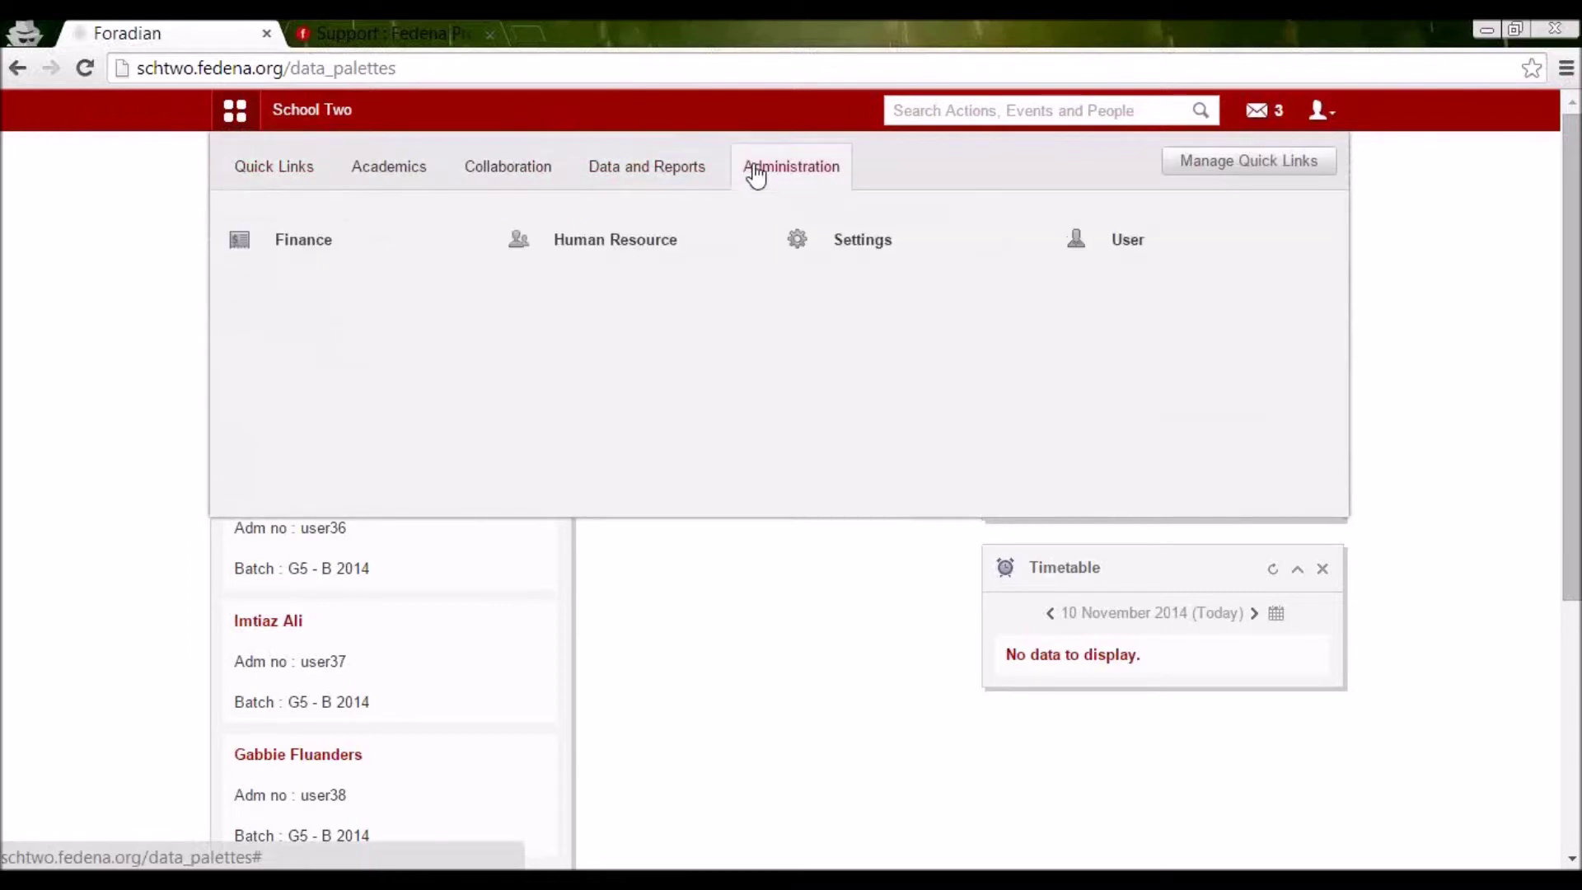
pyautogui.moveTo(626, 241)
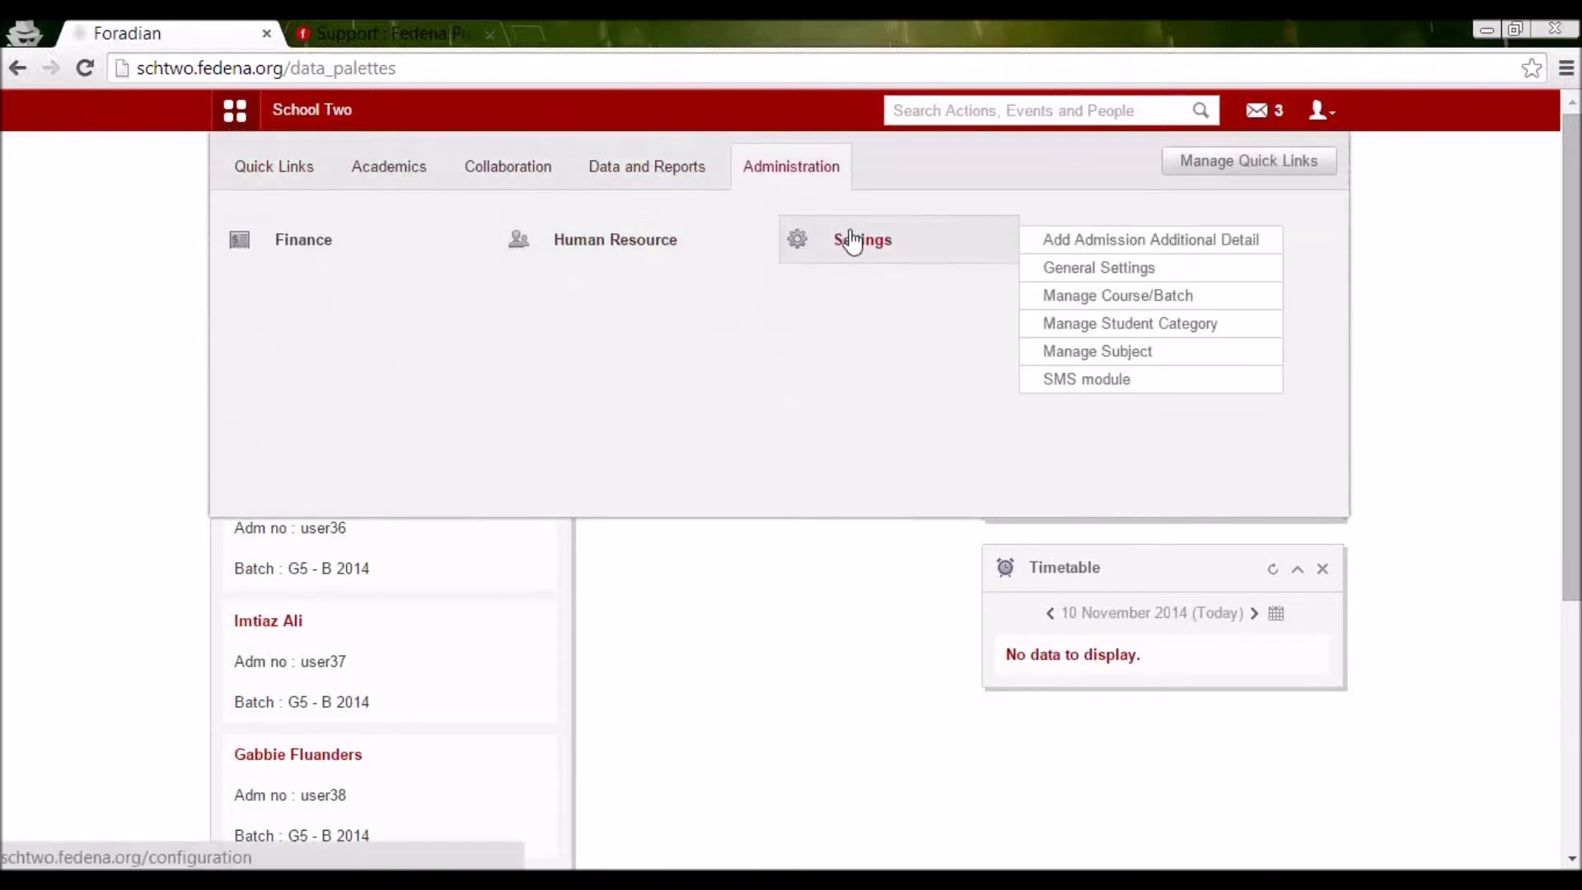
pyautogui.click(849, 237)
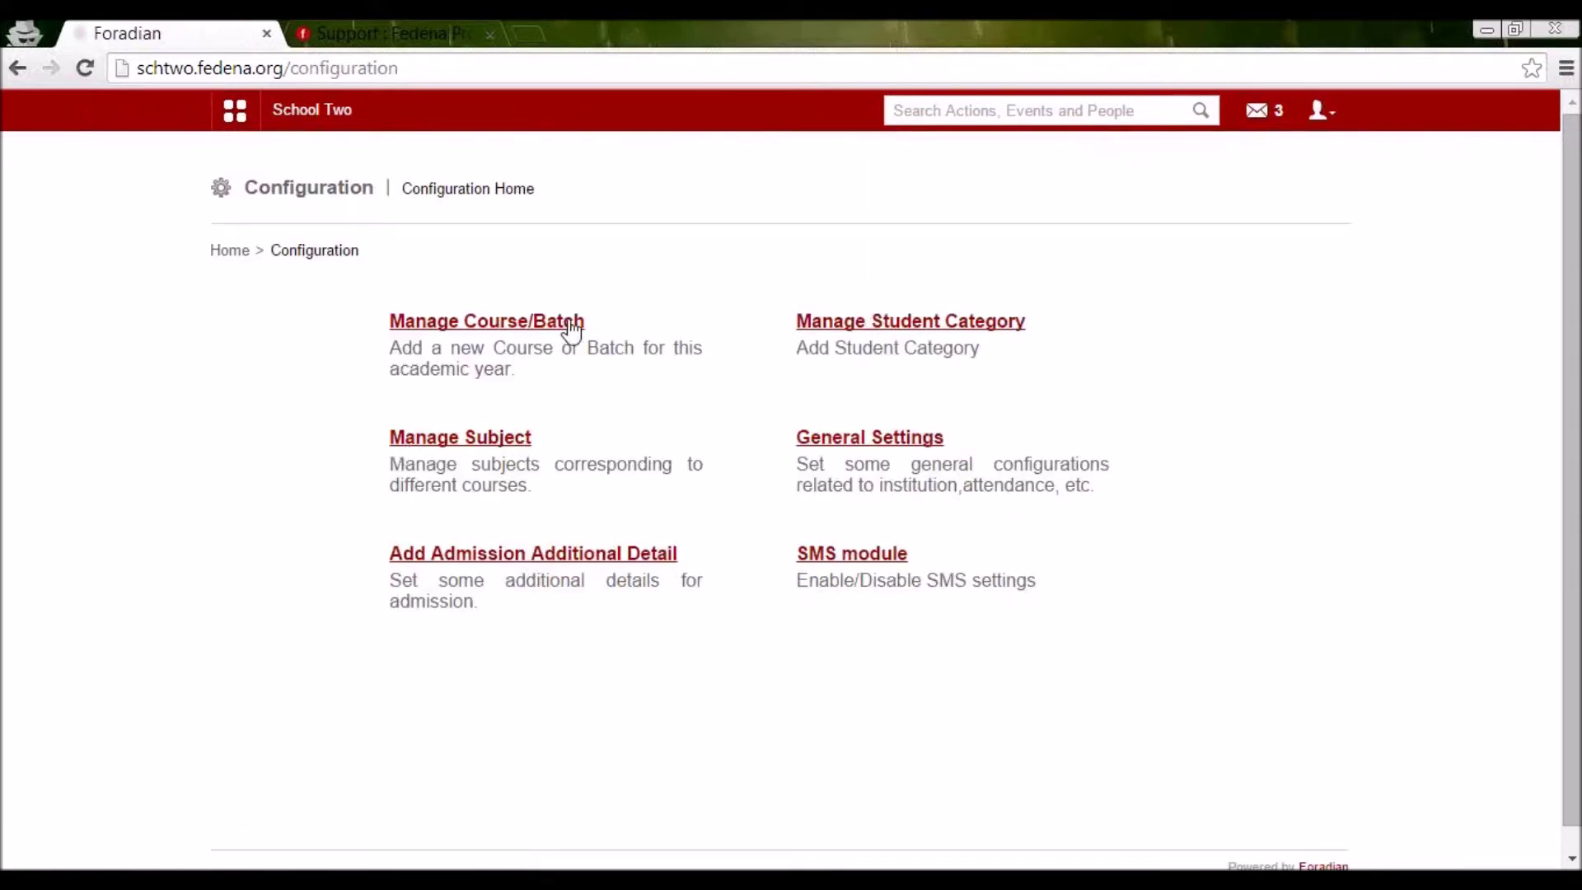
pyautogui.click(518, 324)
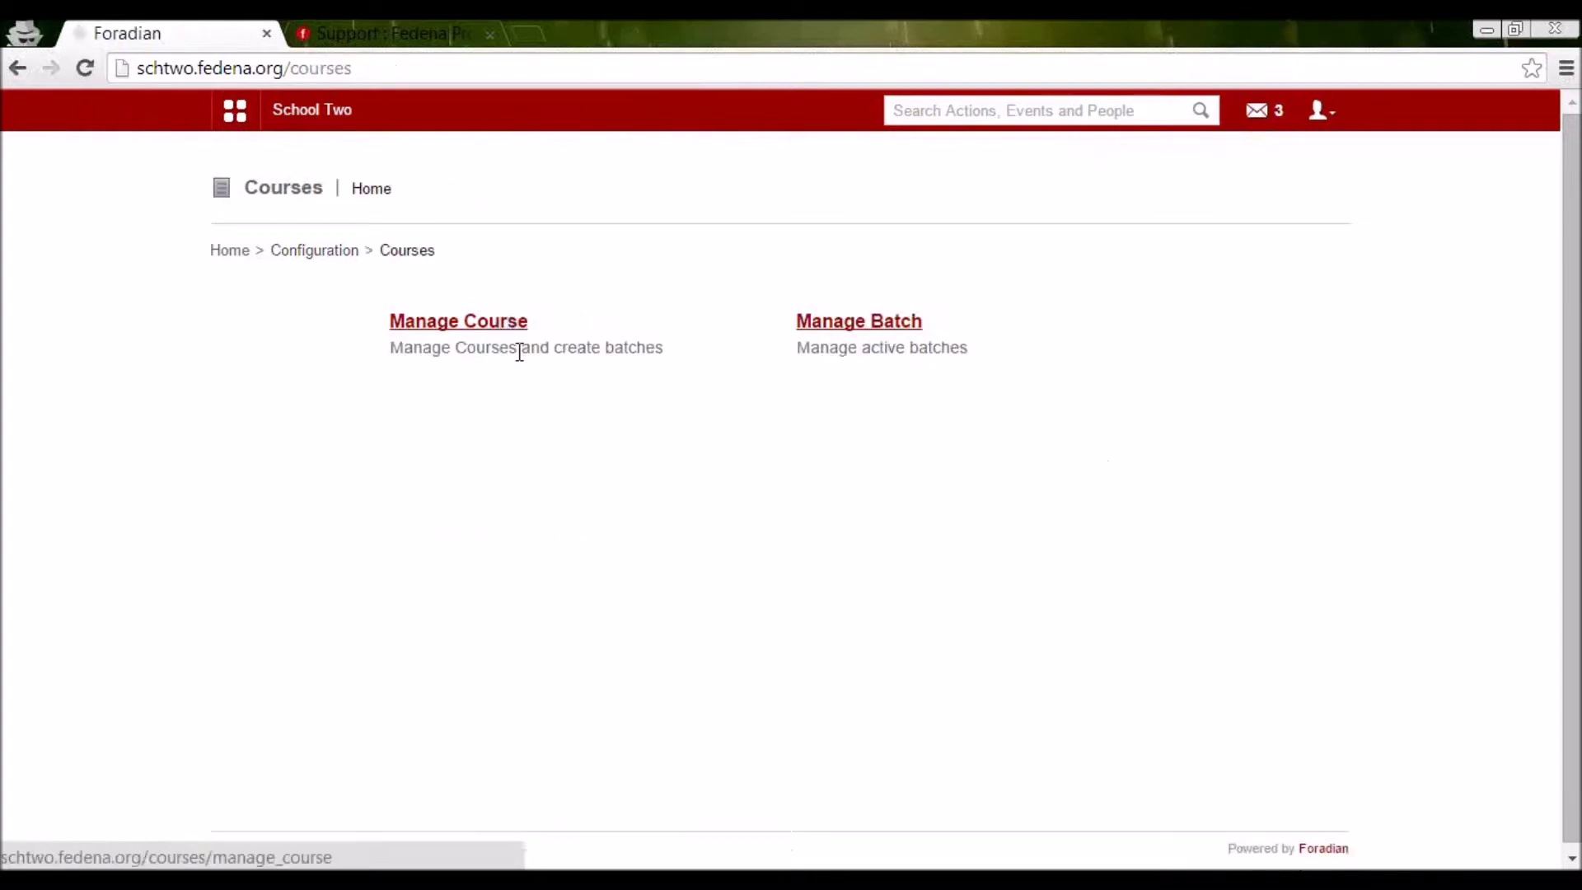
pyautogui.click(451, 332)
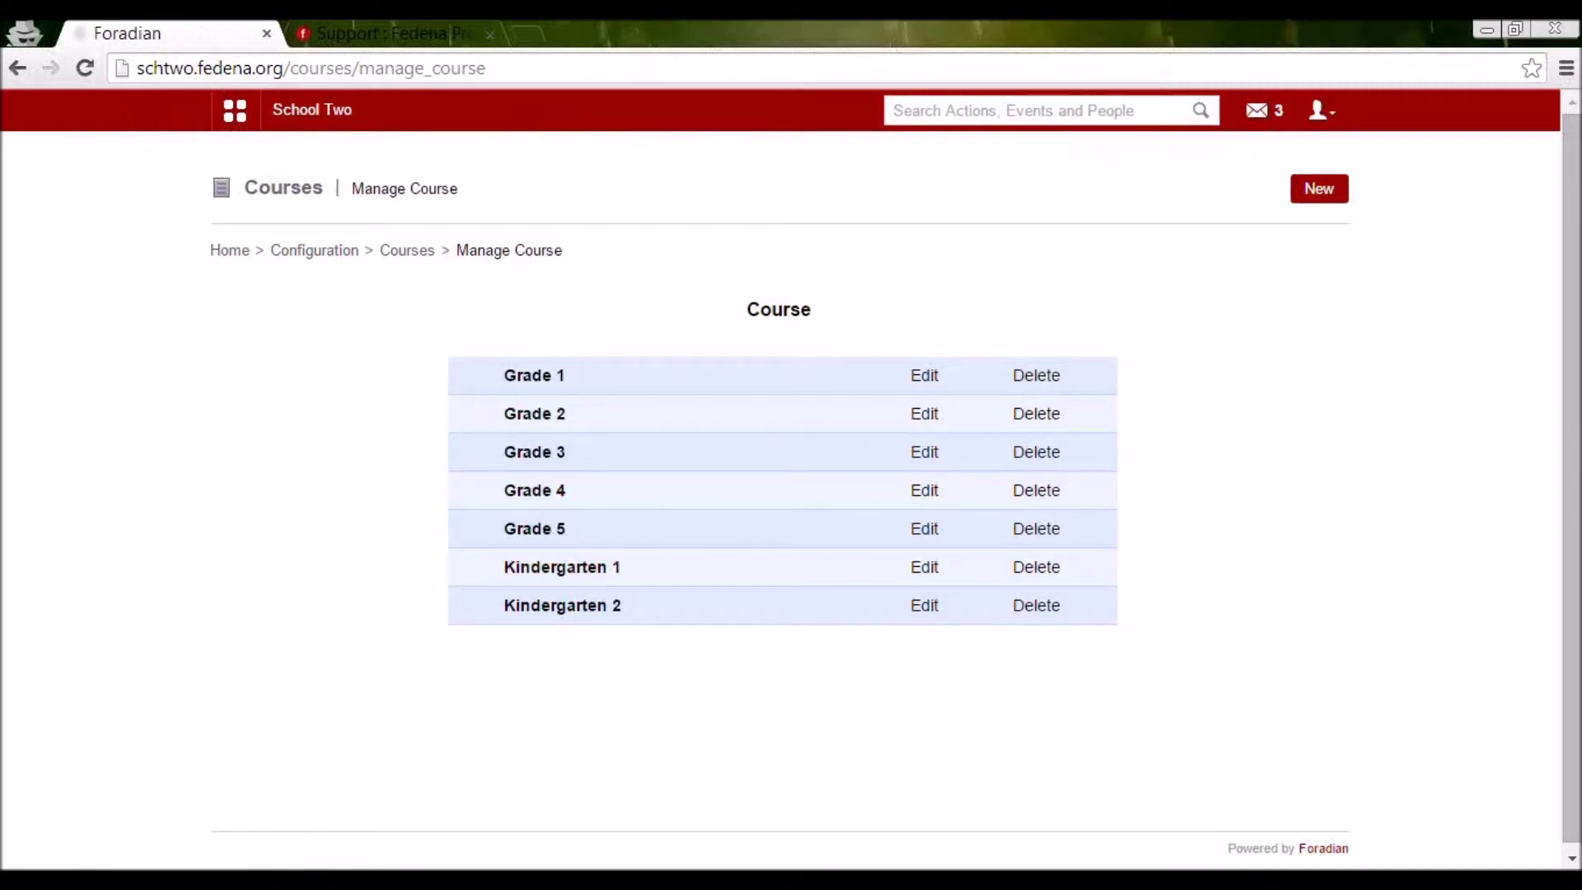
# Switch to the blank Notepad document and write the heading "School" underlined with a row of dashes.
pyautogui.click(206, 742)
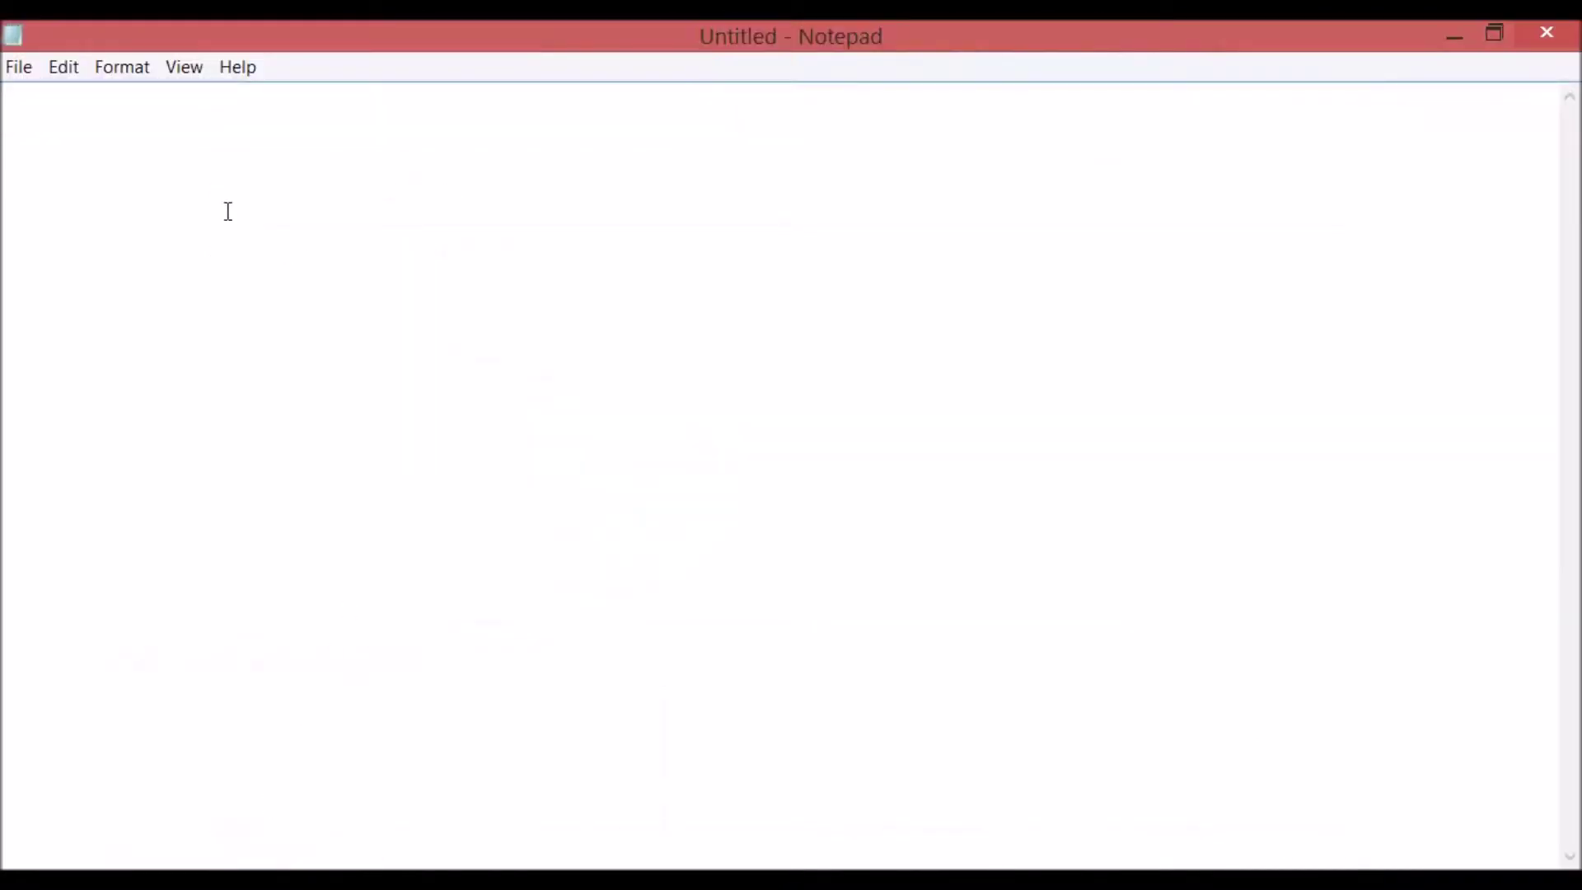
pyautogui.click(145, 117)
pyautogui.write('School')
pyautogui.press('Return')
pyautogui.write('-------')
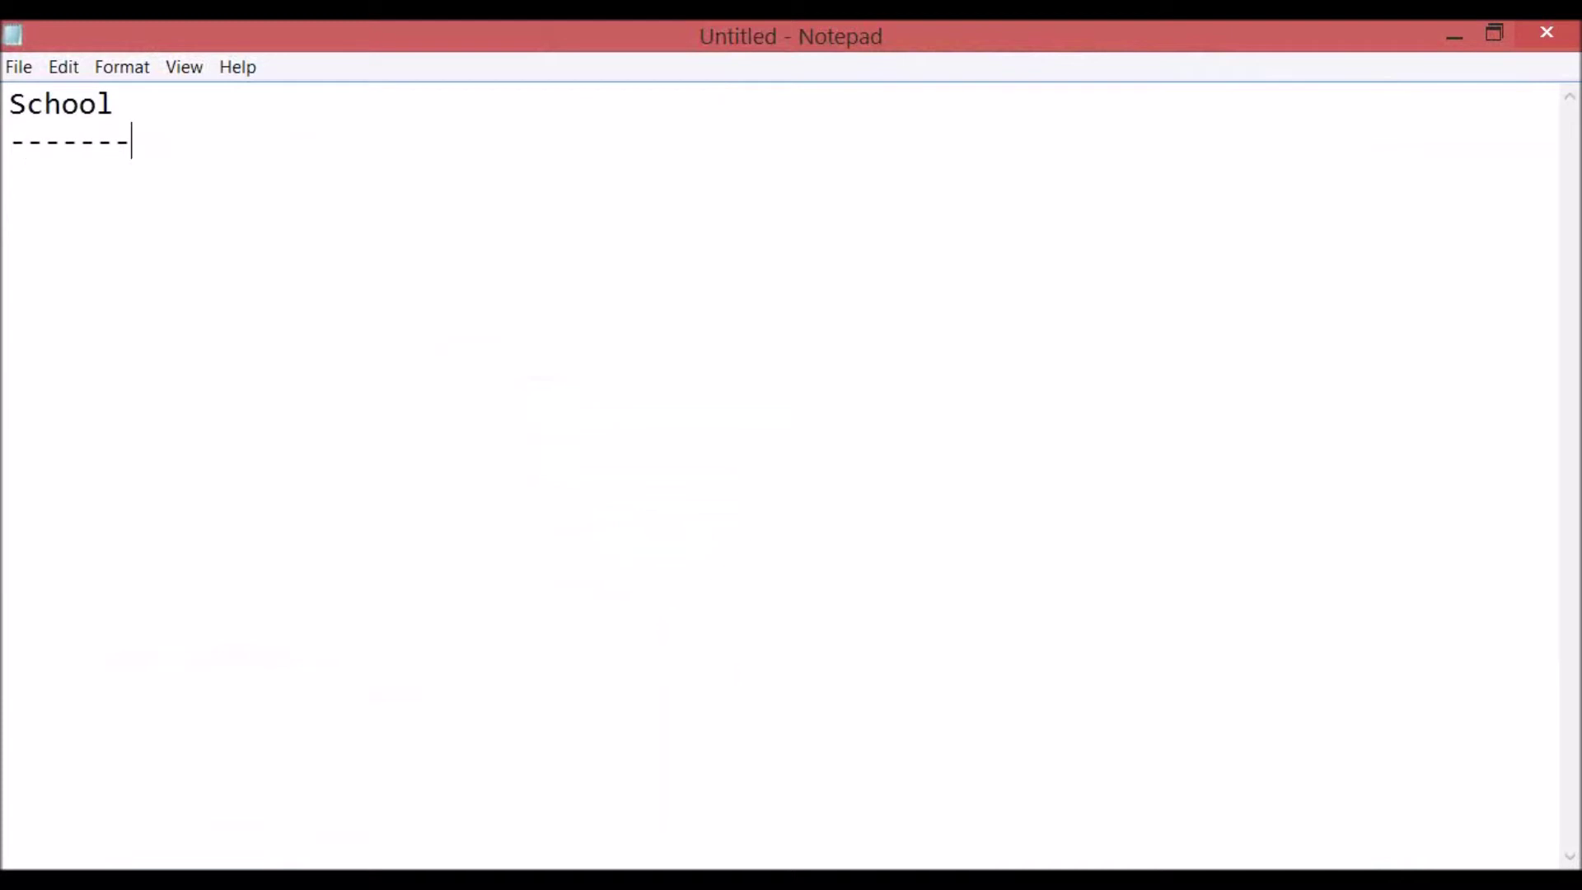
# Below the School heading, list the course naming examples "Grade 1, Grade 2, ....", "Class 1, Class 2,...." and "Standard 1, Standard 2..." on separate lines.
pyautogui.press('Return')
pyautogui.press('Return')
pyautogui.write('Grade 1, Grade')
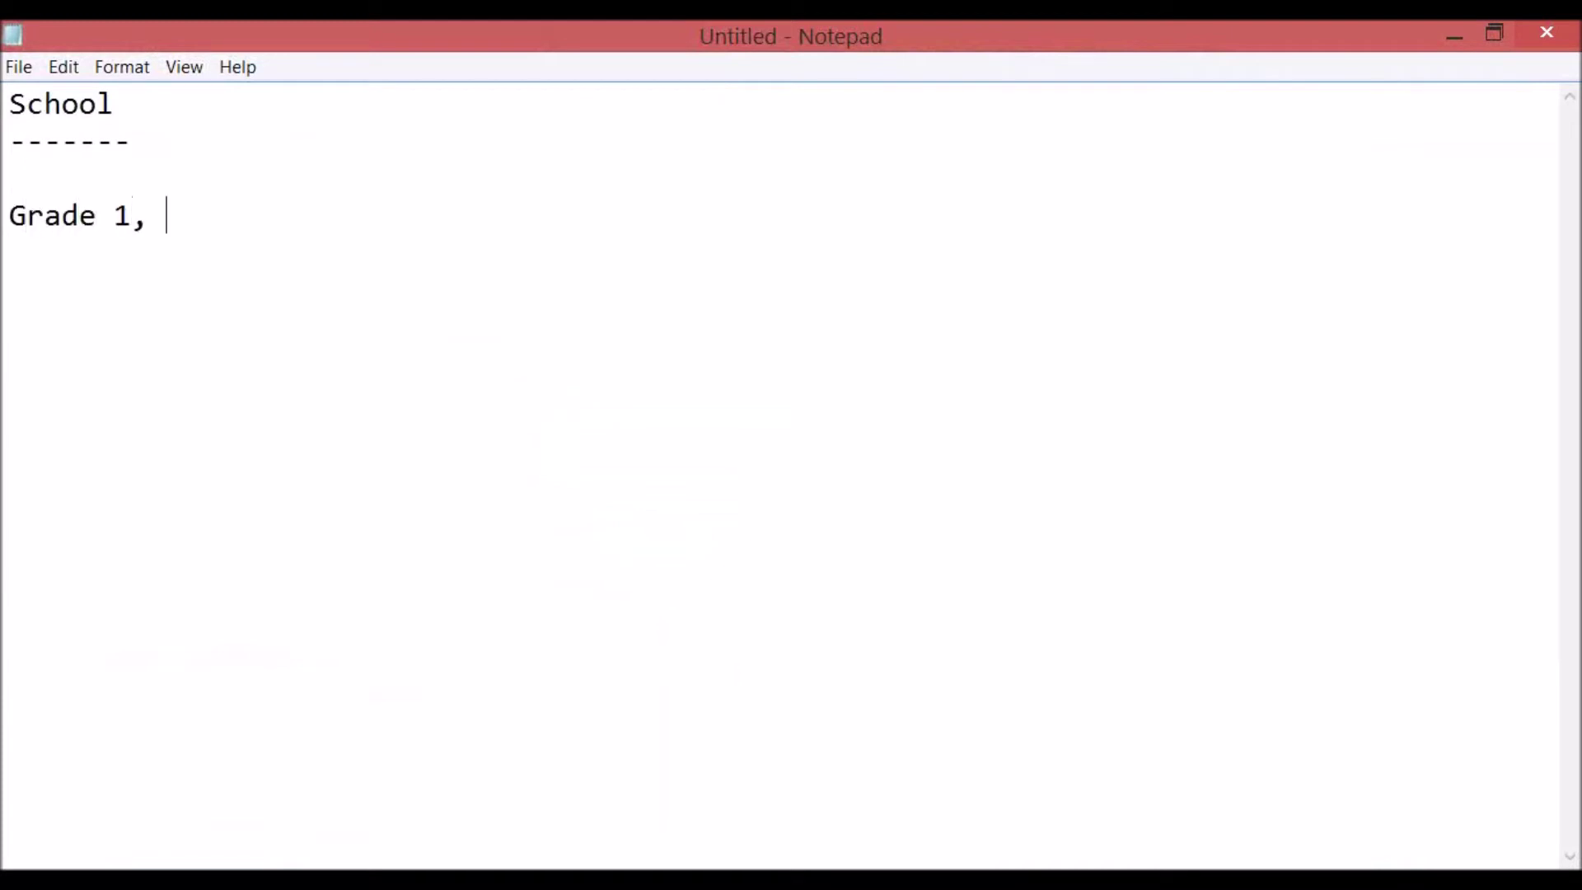
pyautogui.write(' 2, ....')
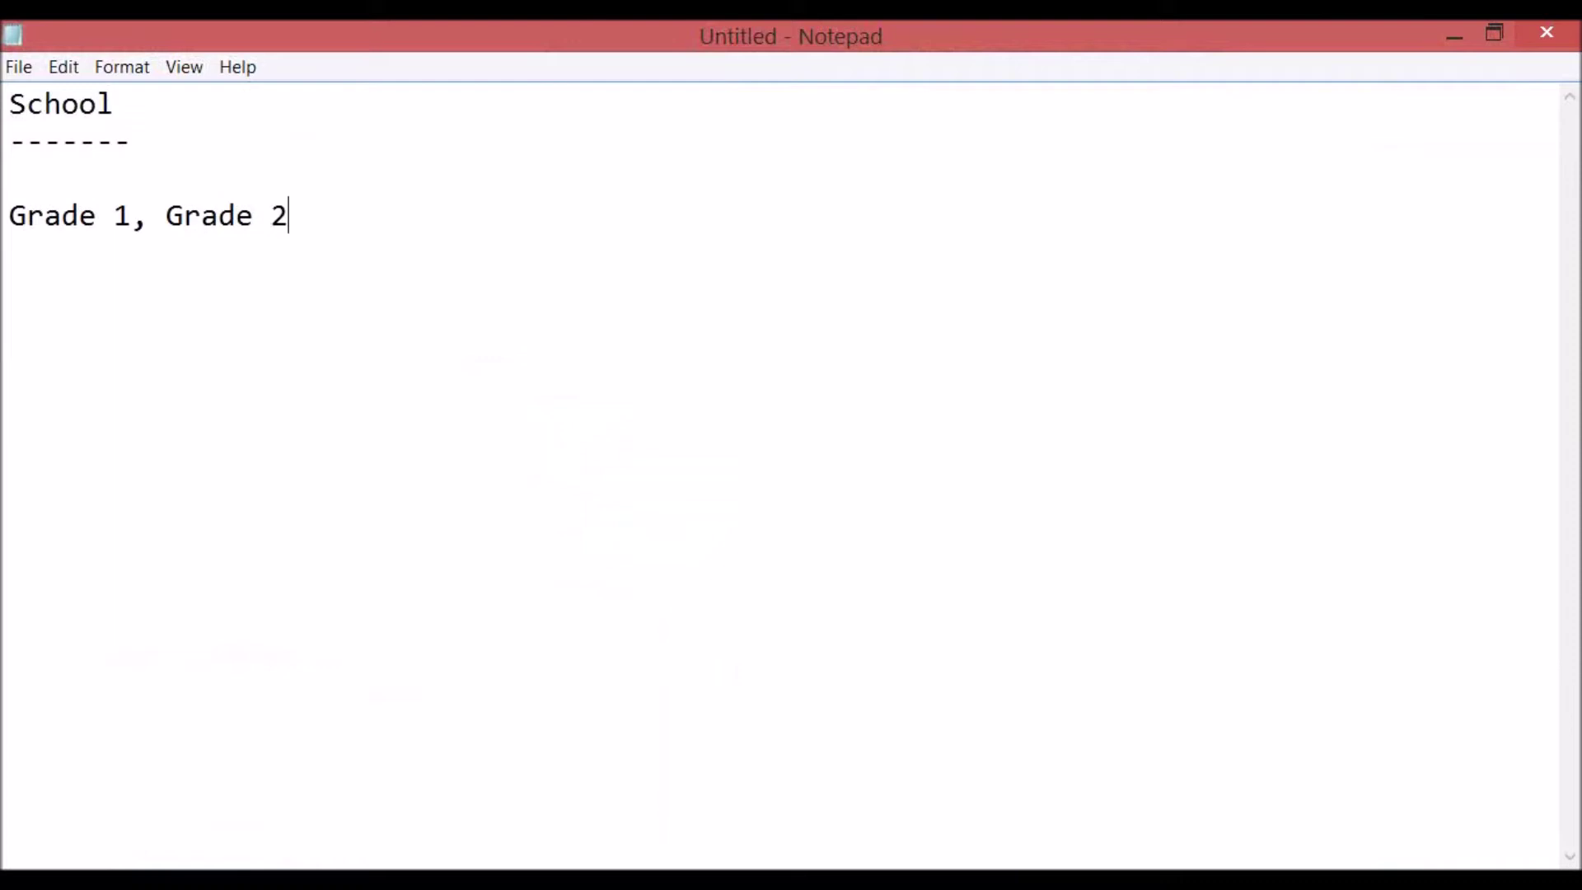
pyautogui.press('Return')
pyautogui.write('Class 1, Class 2,....')
pyautogui.press('Return')
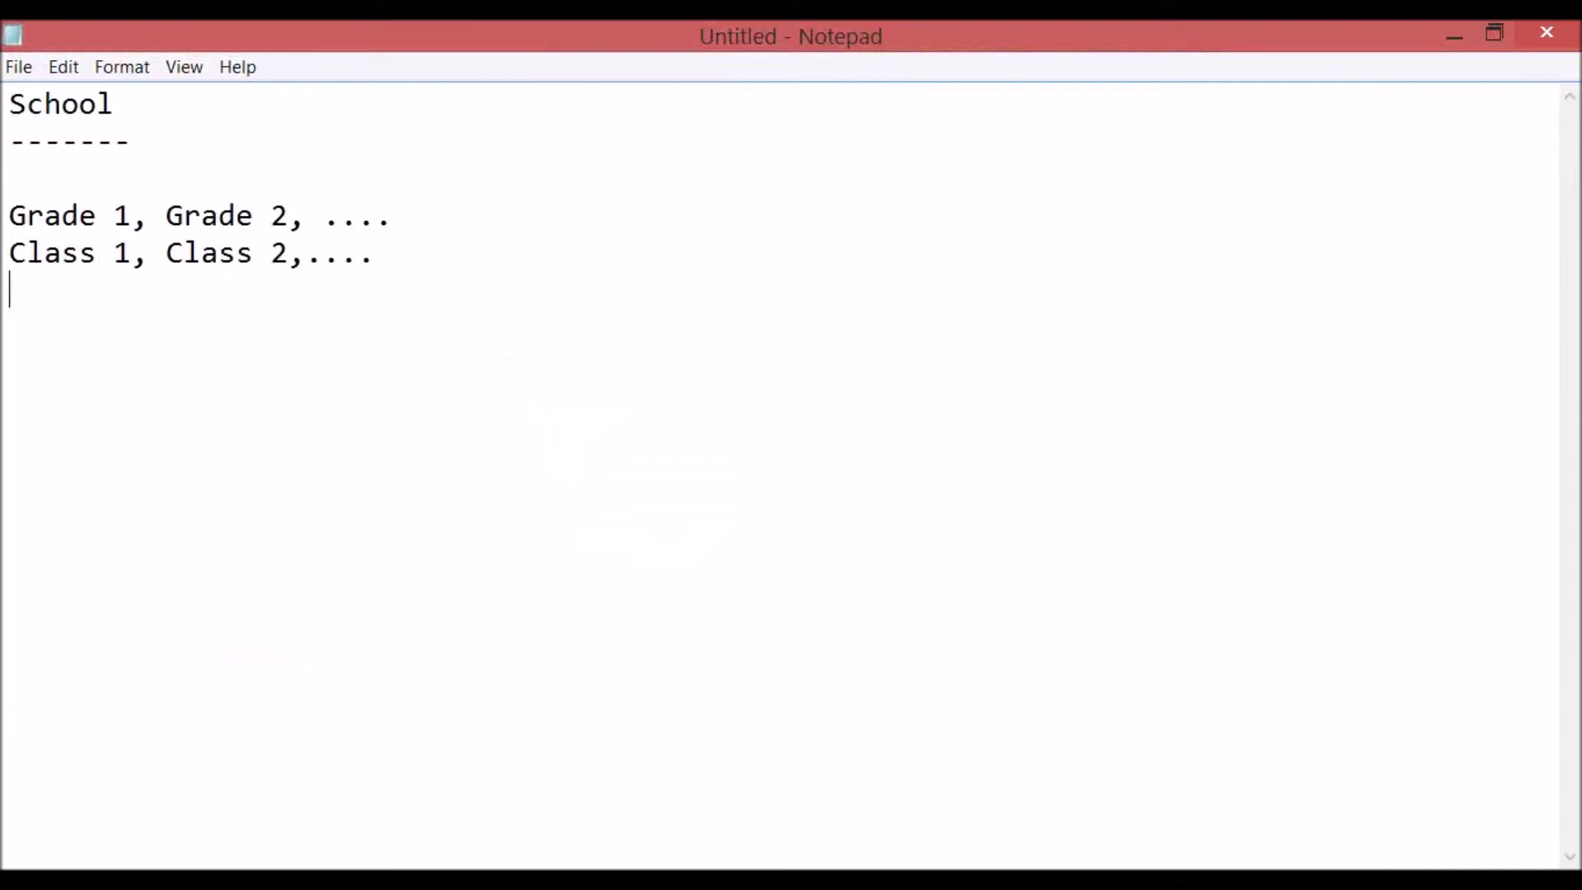
pyautogui.write('Standard 1, Standard')
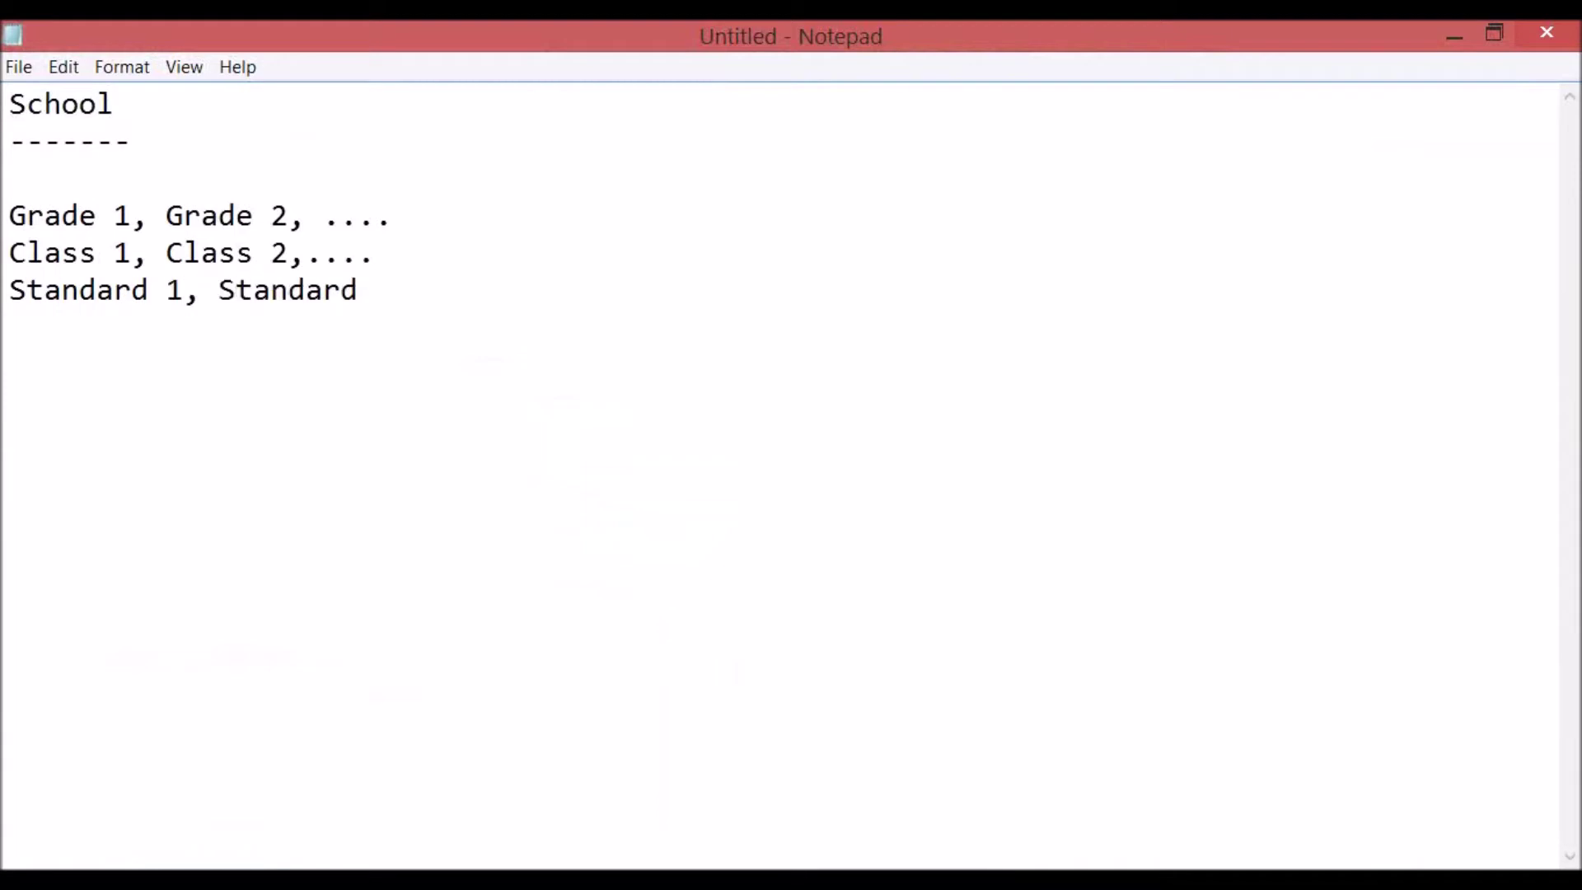
pyautogui.write(' 2....')
pyautogui.press('BackSpace')
# After a blank line, add the batch examples "Grade 1-> A 2014, B 2014, C 2014" and "Class 1-> A 2014, B 2014...".
pyautogui.press('Return')
pyautogui.press('Return')
pyautogui.write('Grade 1')
pyautogui.press('BackSpace')
pyautogui.write('1-')
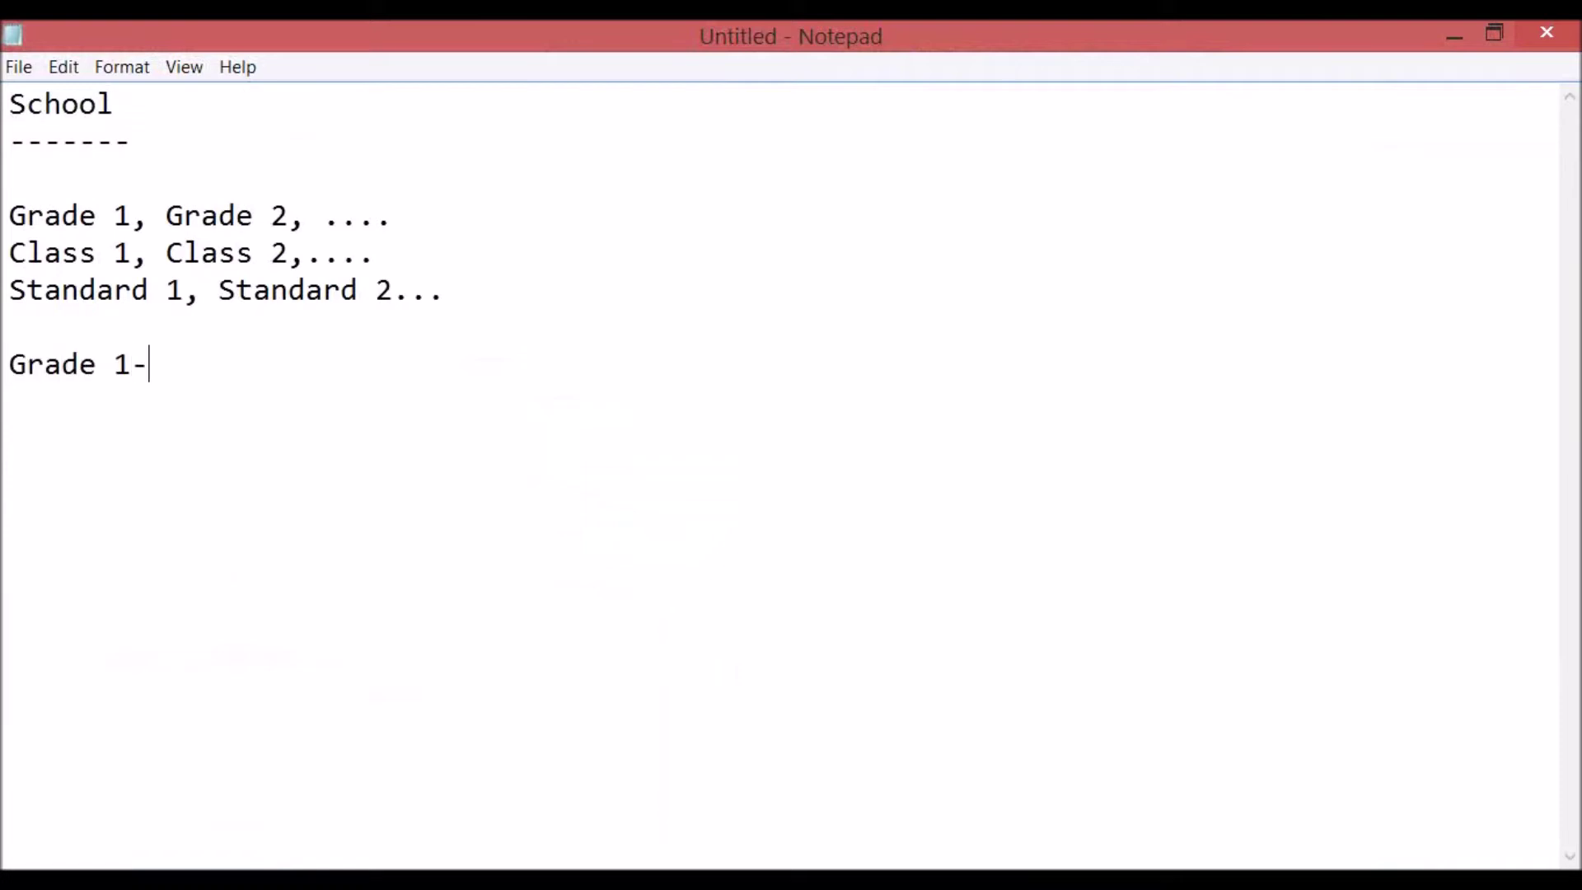
pyautogui.write('> A 2014')
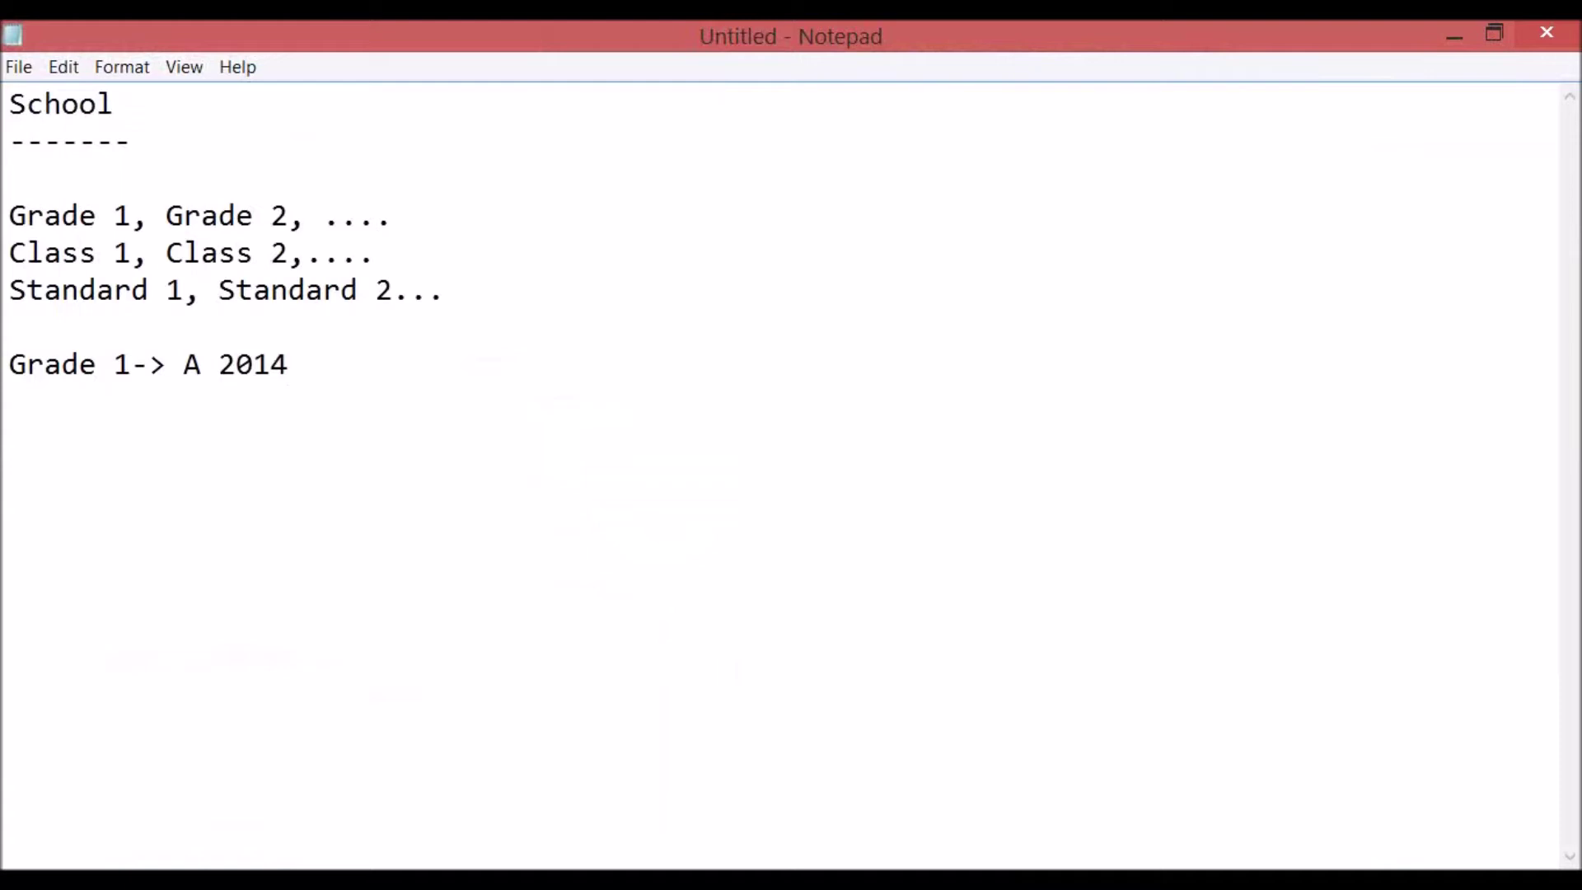
pyautogui.write(', B 2014, V')
pyautogui.press('BackSpace')
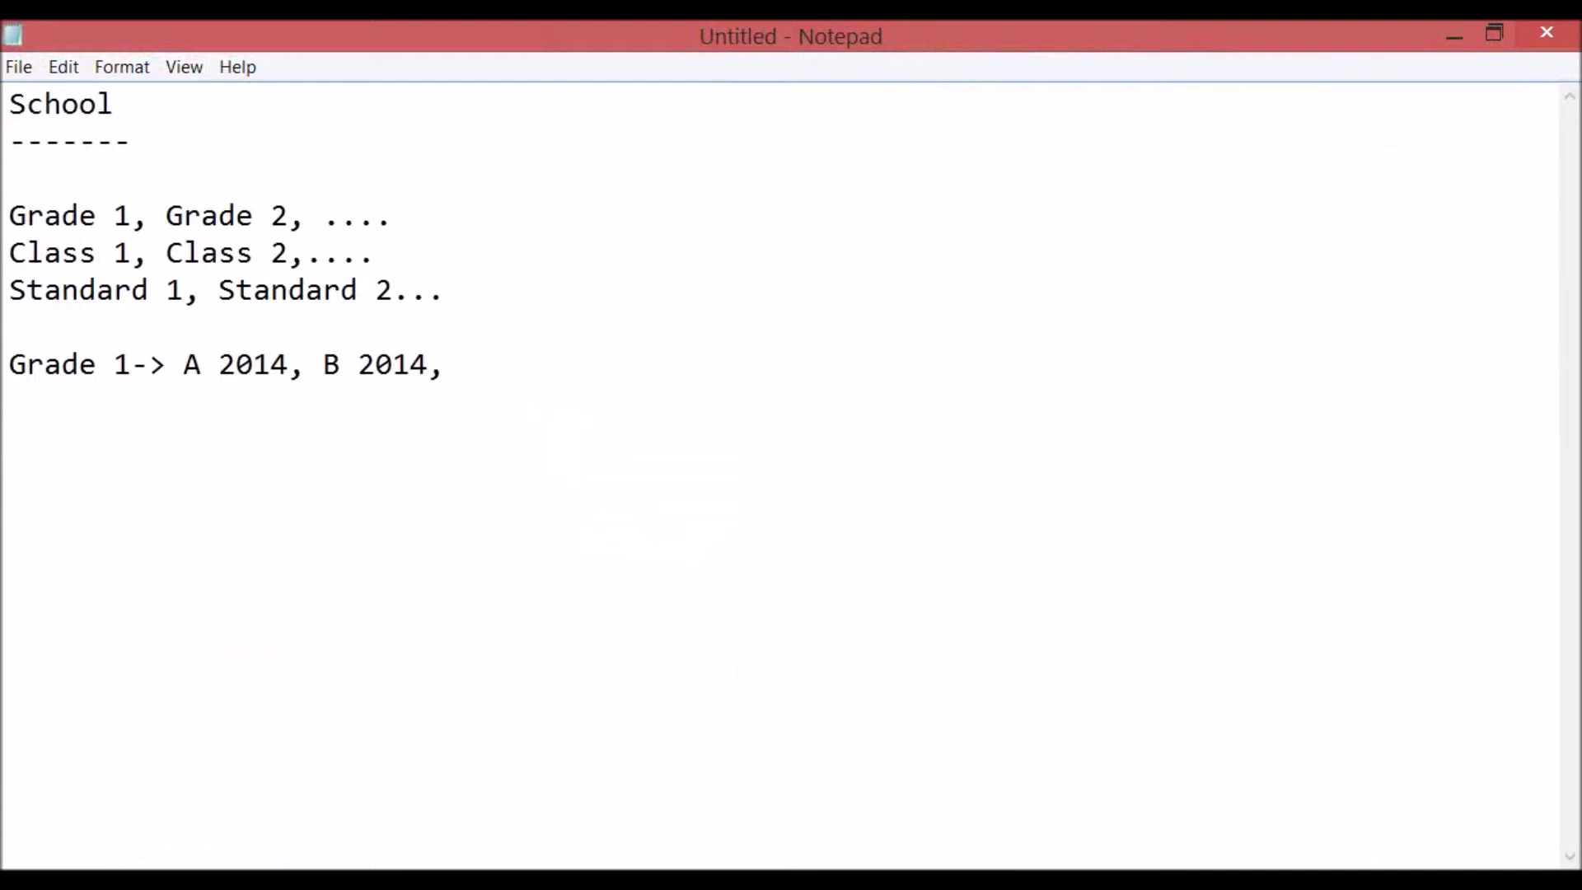
pyautogui.write('C 2014')
pyautogui.press('Return')
pyautogui.write('Class 1-> A 201')
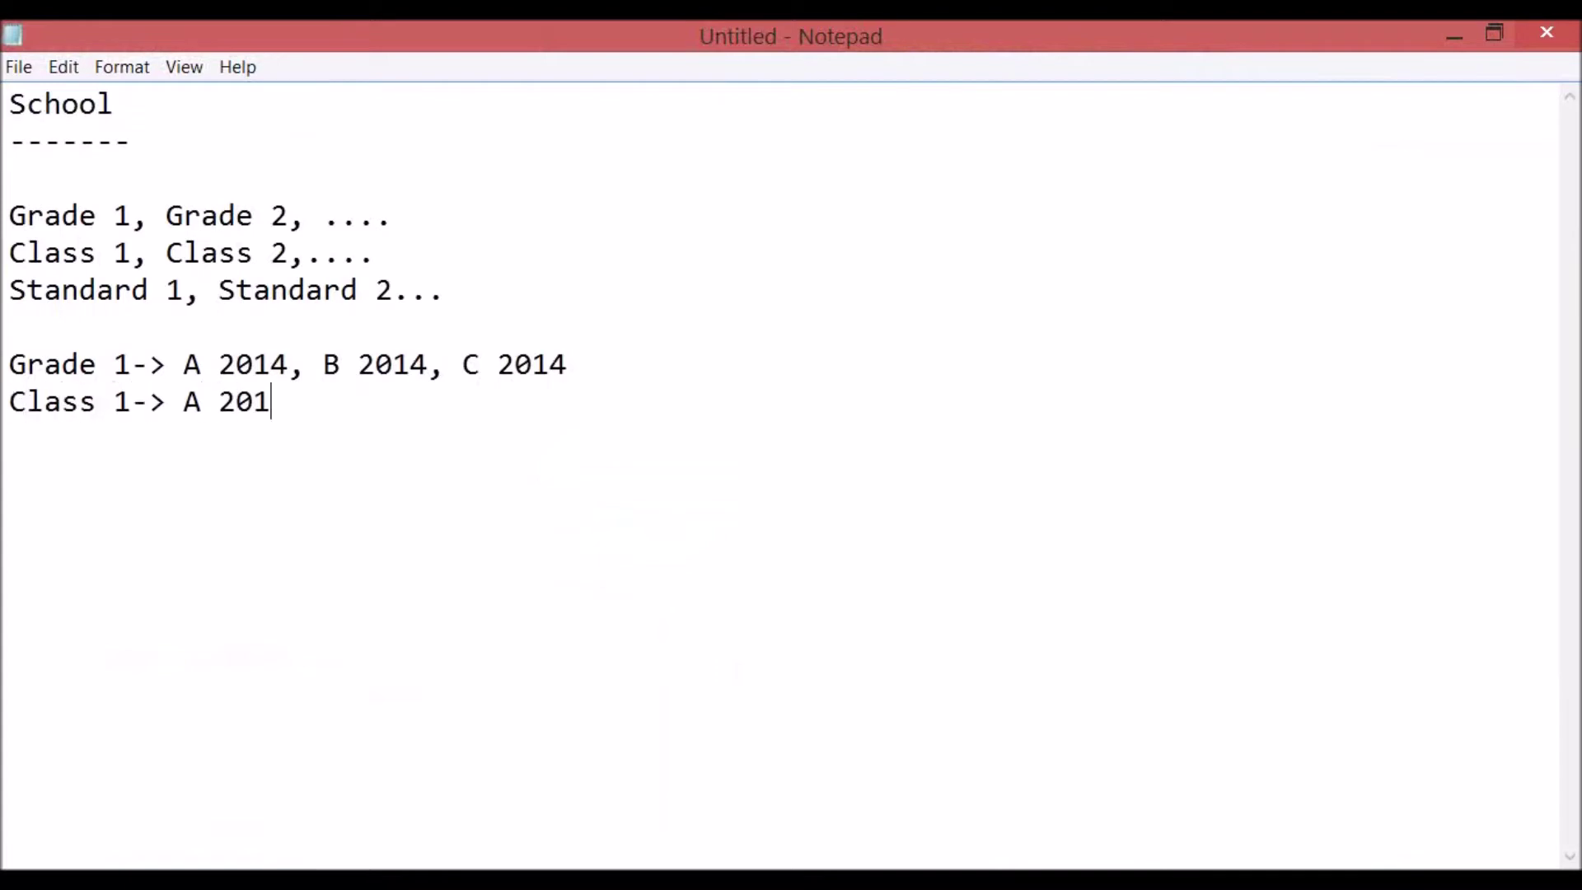
pyautogui.write('4, B 2014...')
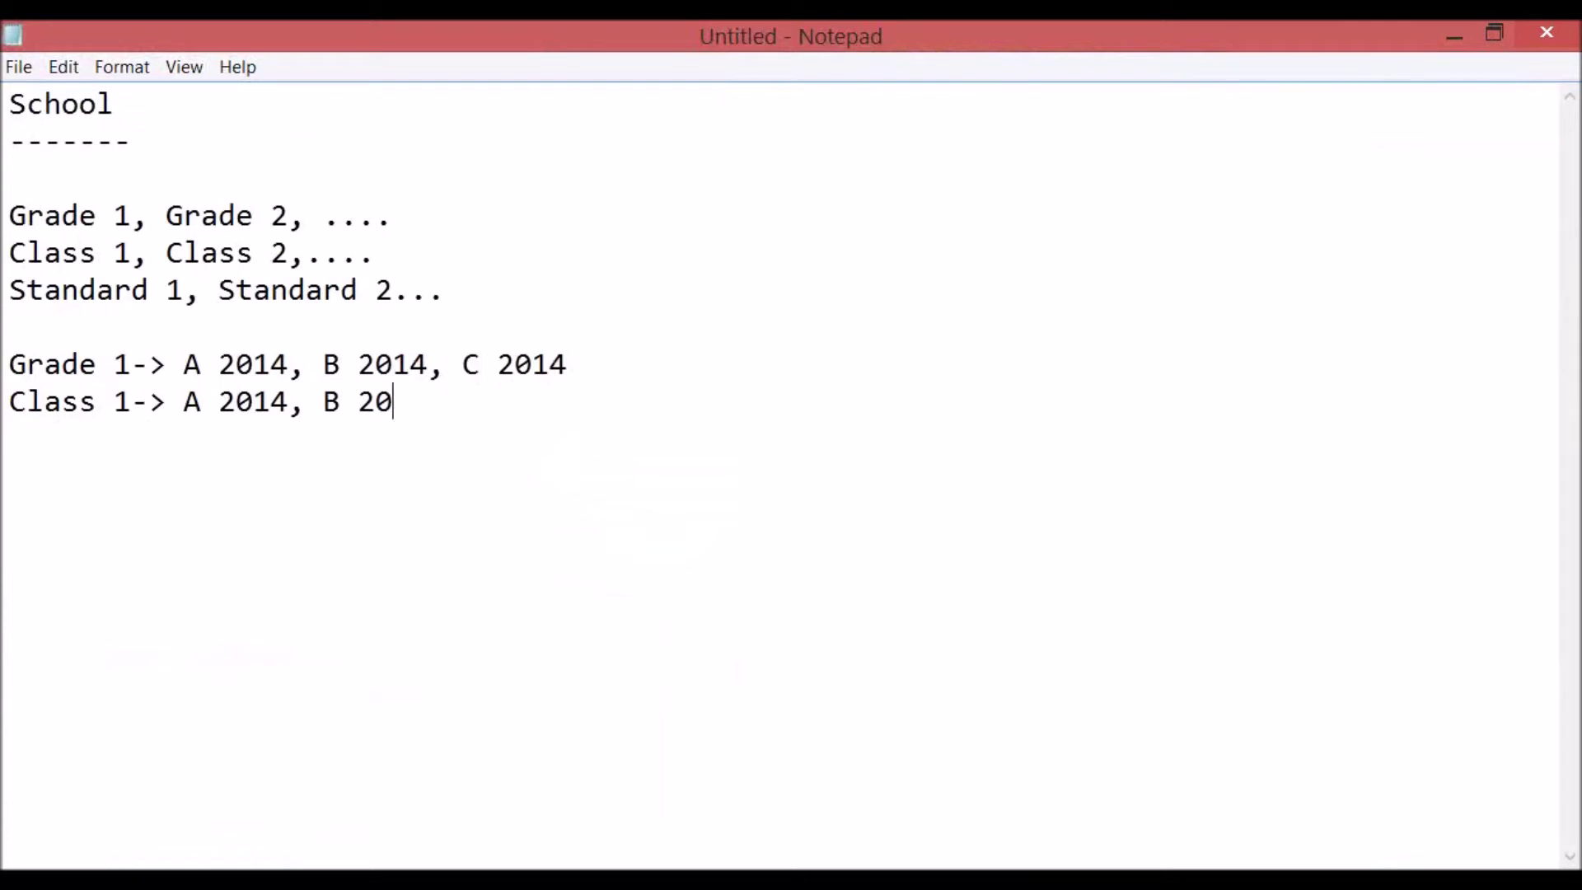
# Add a "University" heading below the school batch examples, underlined with a row of dashes.
pyautogui.press('Return')
pyautogui.press('Return')
pyautogui.write('University')
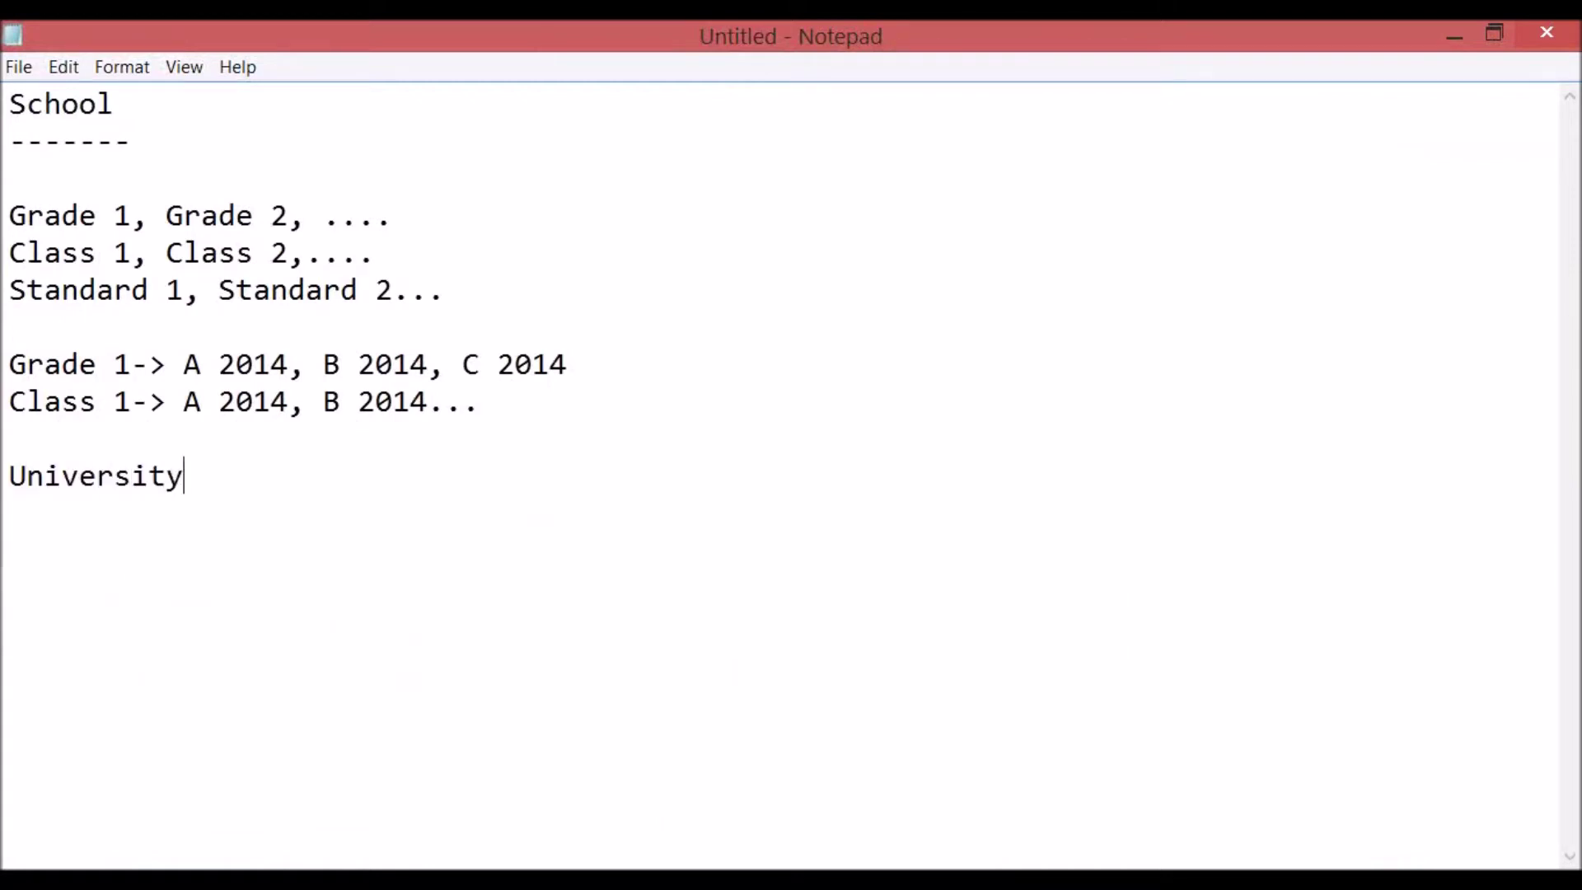
pyautogui.press('Return')
pyautogui.write('----------')
# Add the university course examples "Btech CSE, Btech ECE,..." after a blank line under the University heading.
pyautogui.press('Return')
pyautogui.press('Return')
pyautogui.write('Btech C')
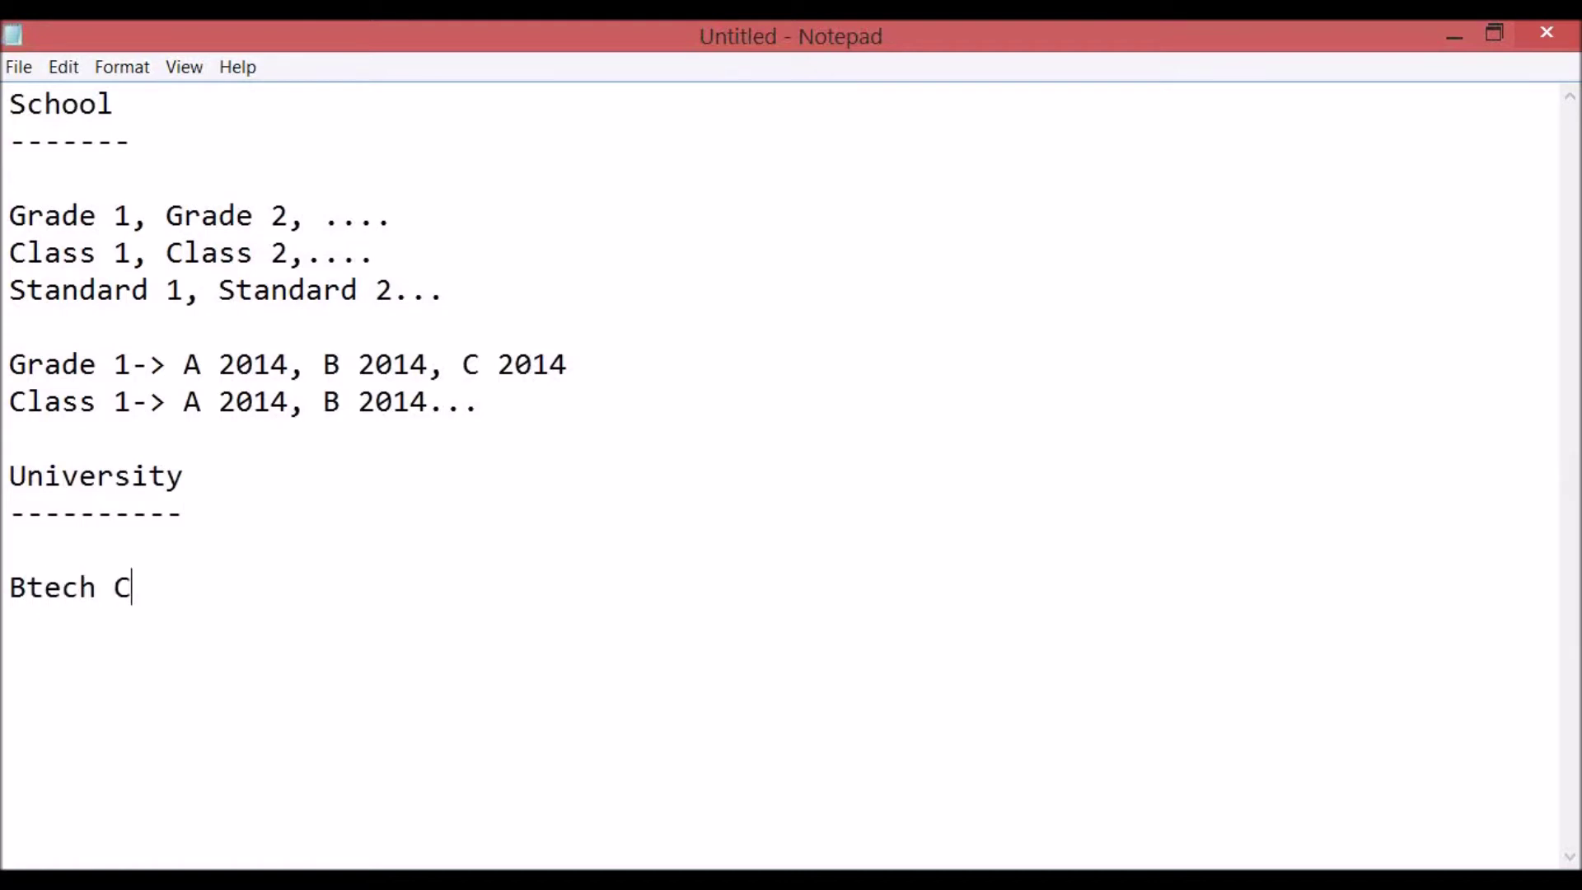
pyautogui.write('SE, Btech ECE,//')
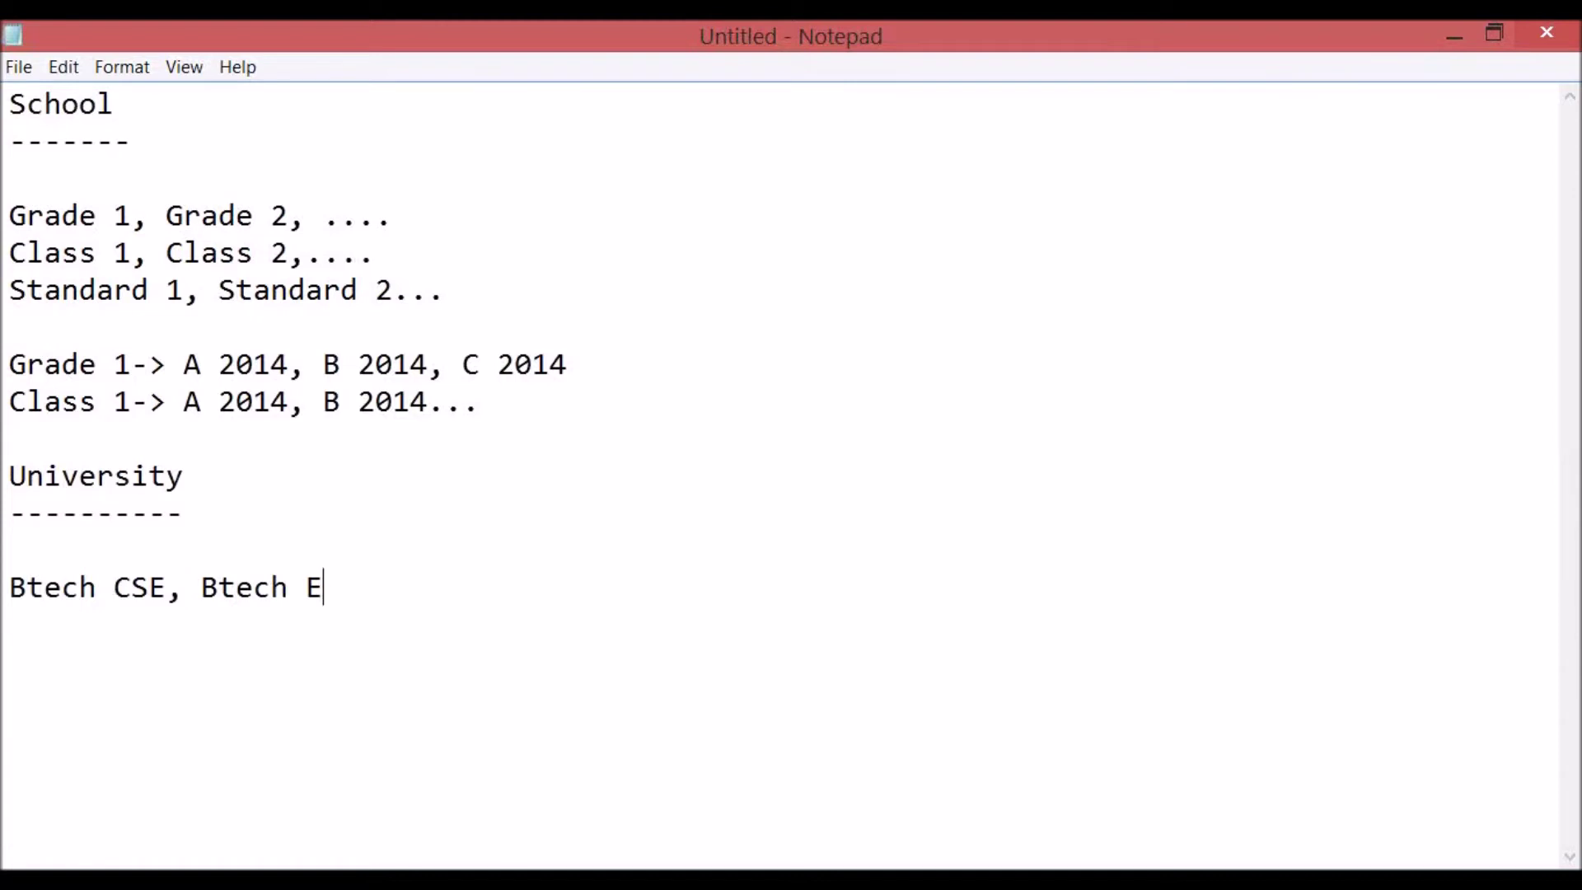
pyautogui.press('BackSpace')
pyautogui.press('BackSpace')
pyautogui.write('...')
# Add the university batch example "Btech CSE -> Semester 1 2014, Semester 2 2014" after a blank line.
pyautogui.press('Return')
pyautogui.press('Return')
pyautogui.write('Btech CS')
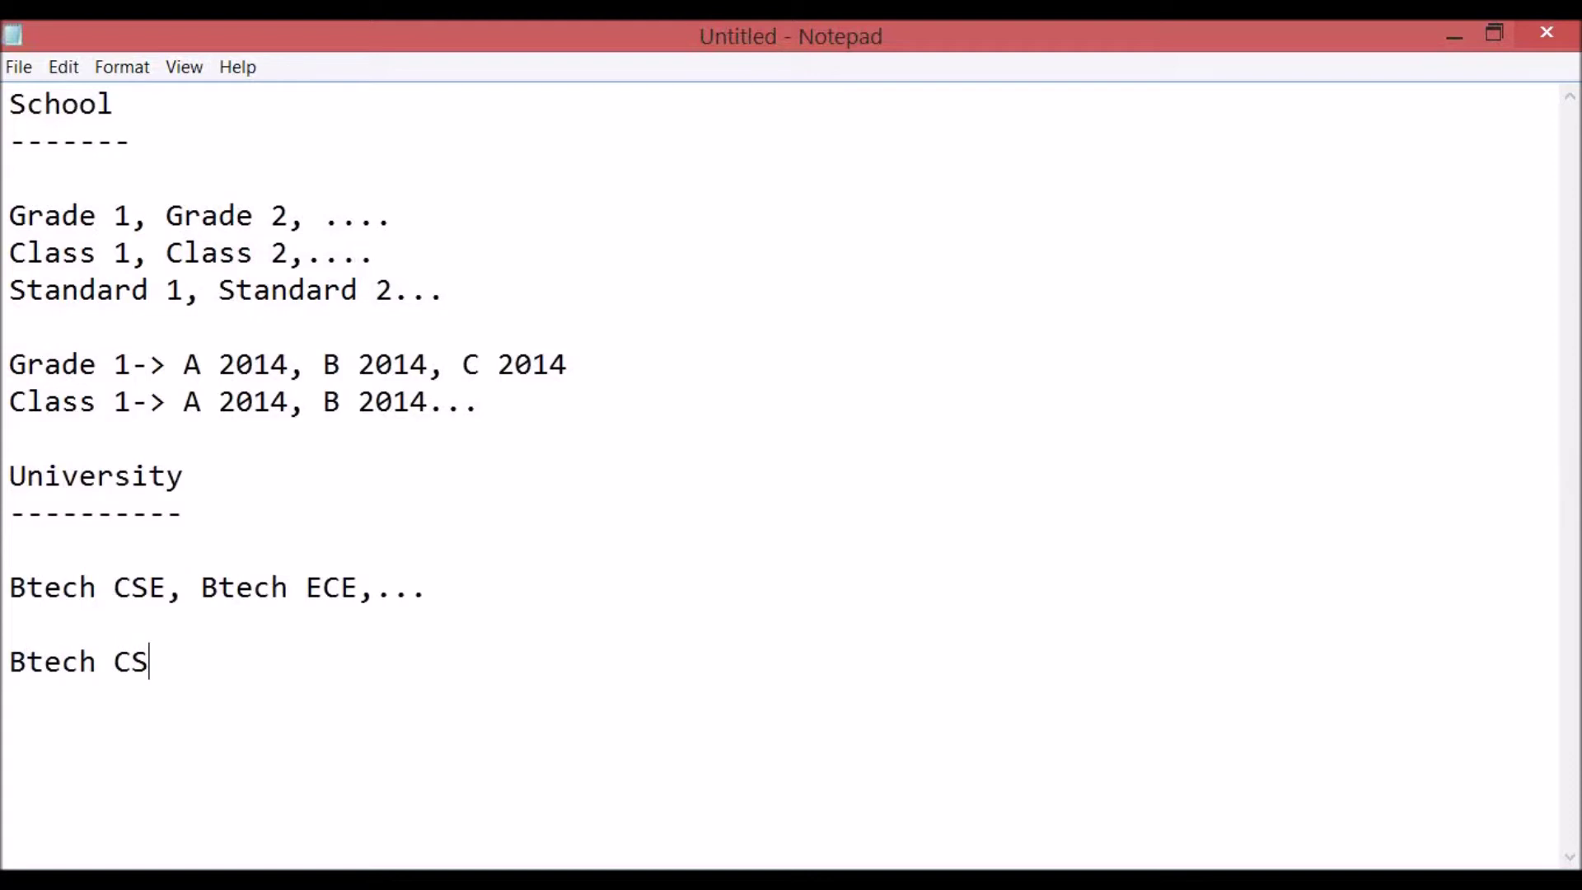
pyautogui.write('E -> Semes')
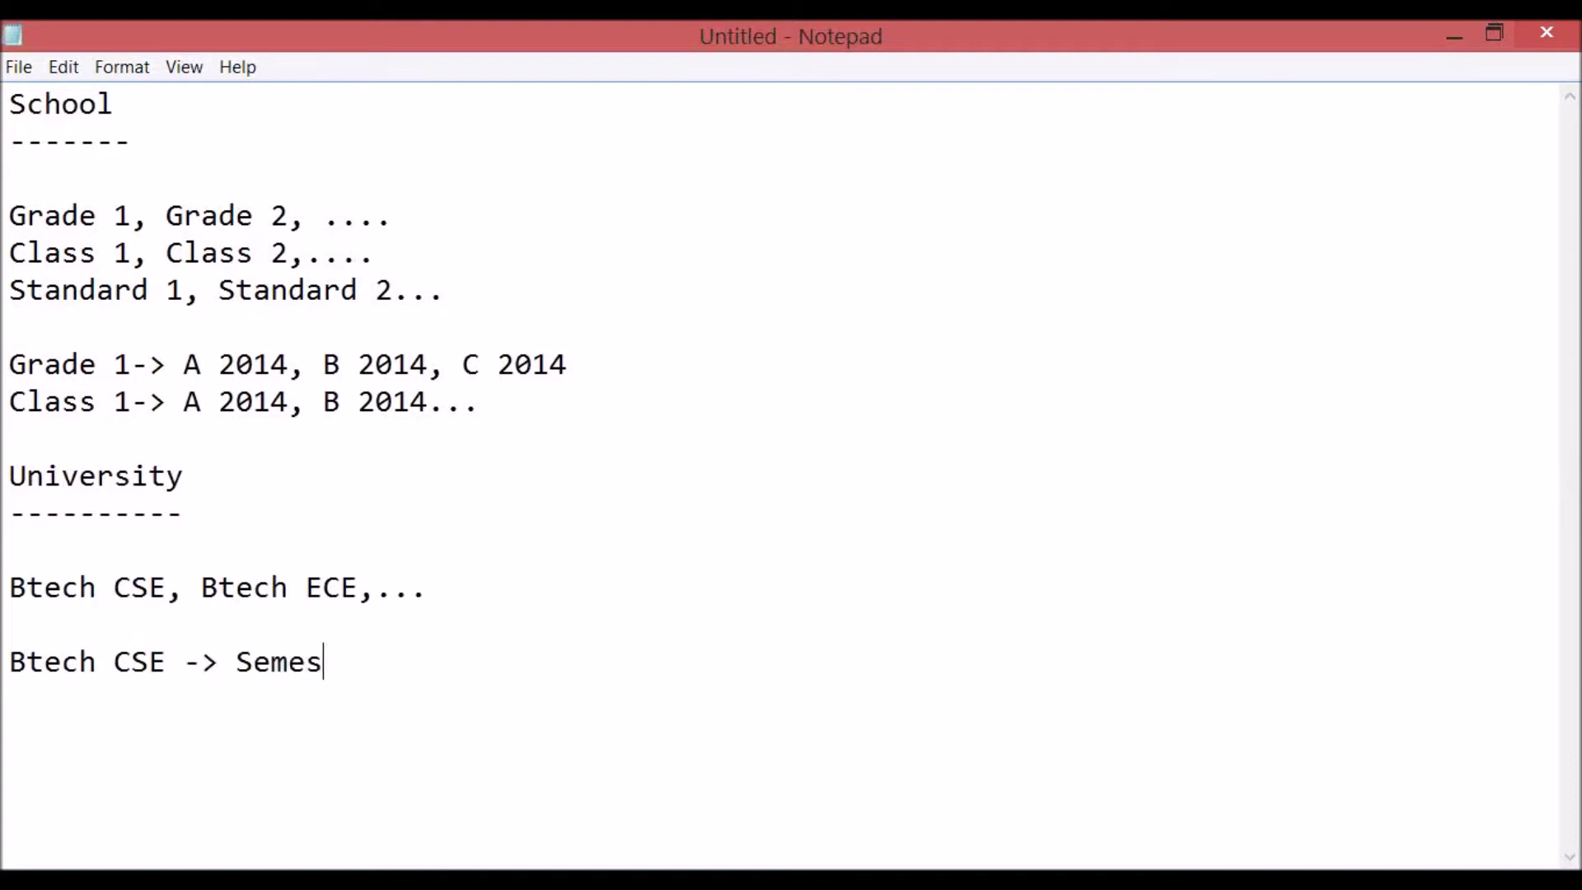
pyautogui.write('ter 1 2014, Semester')
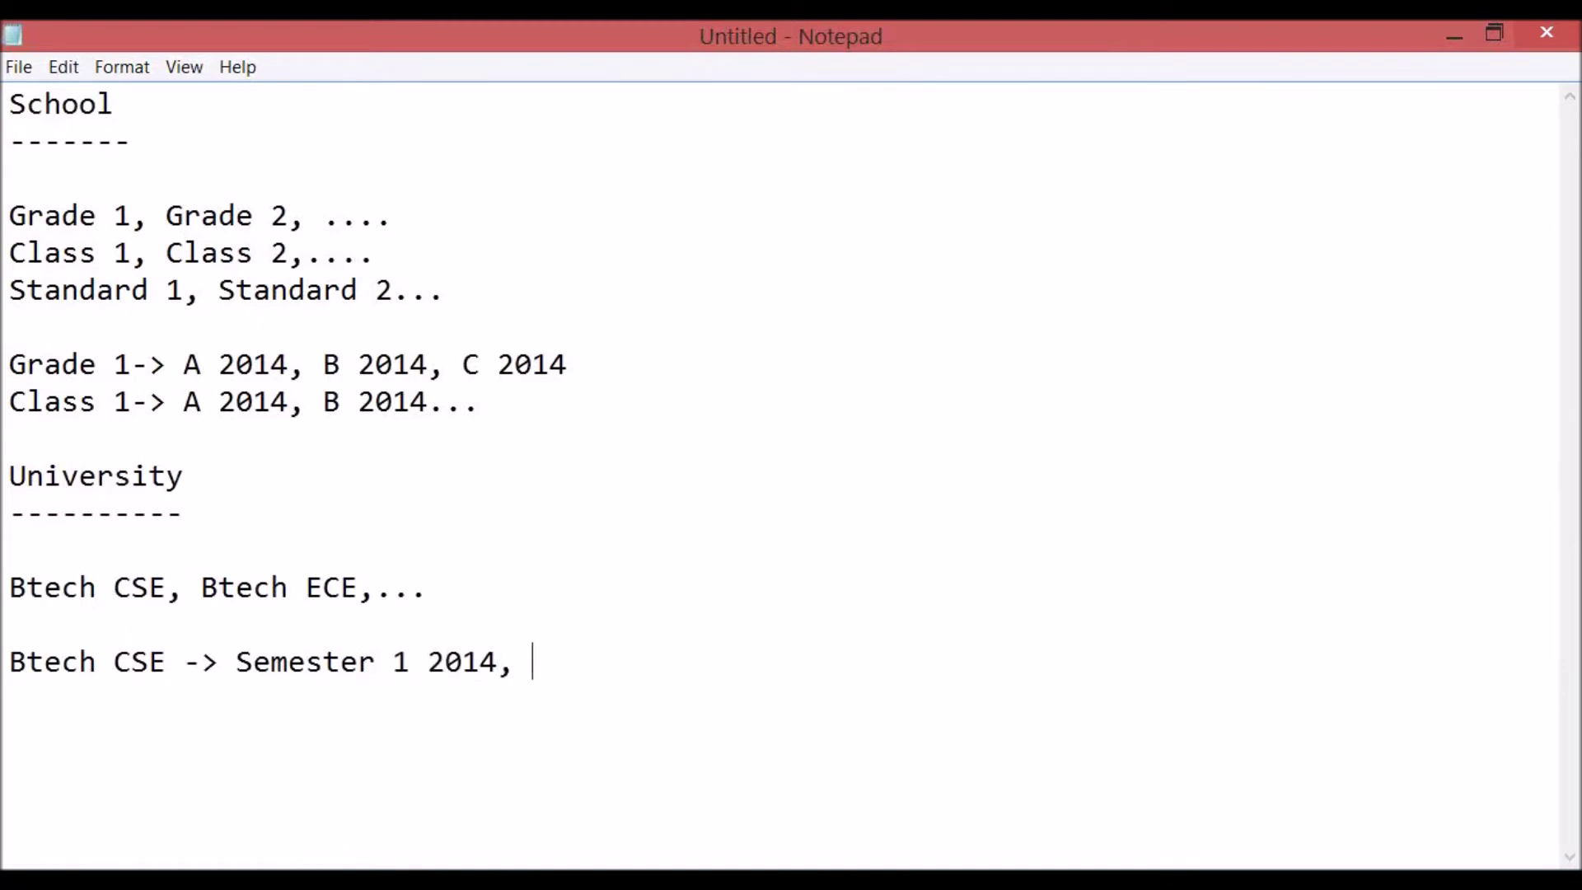
pyautogui.write(' 2 ')
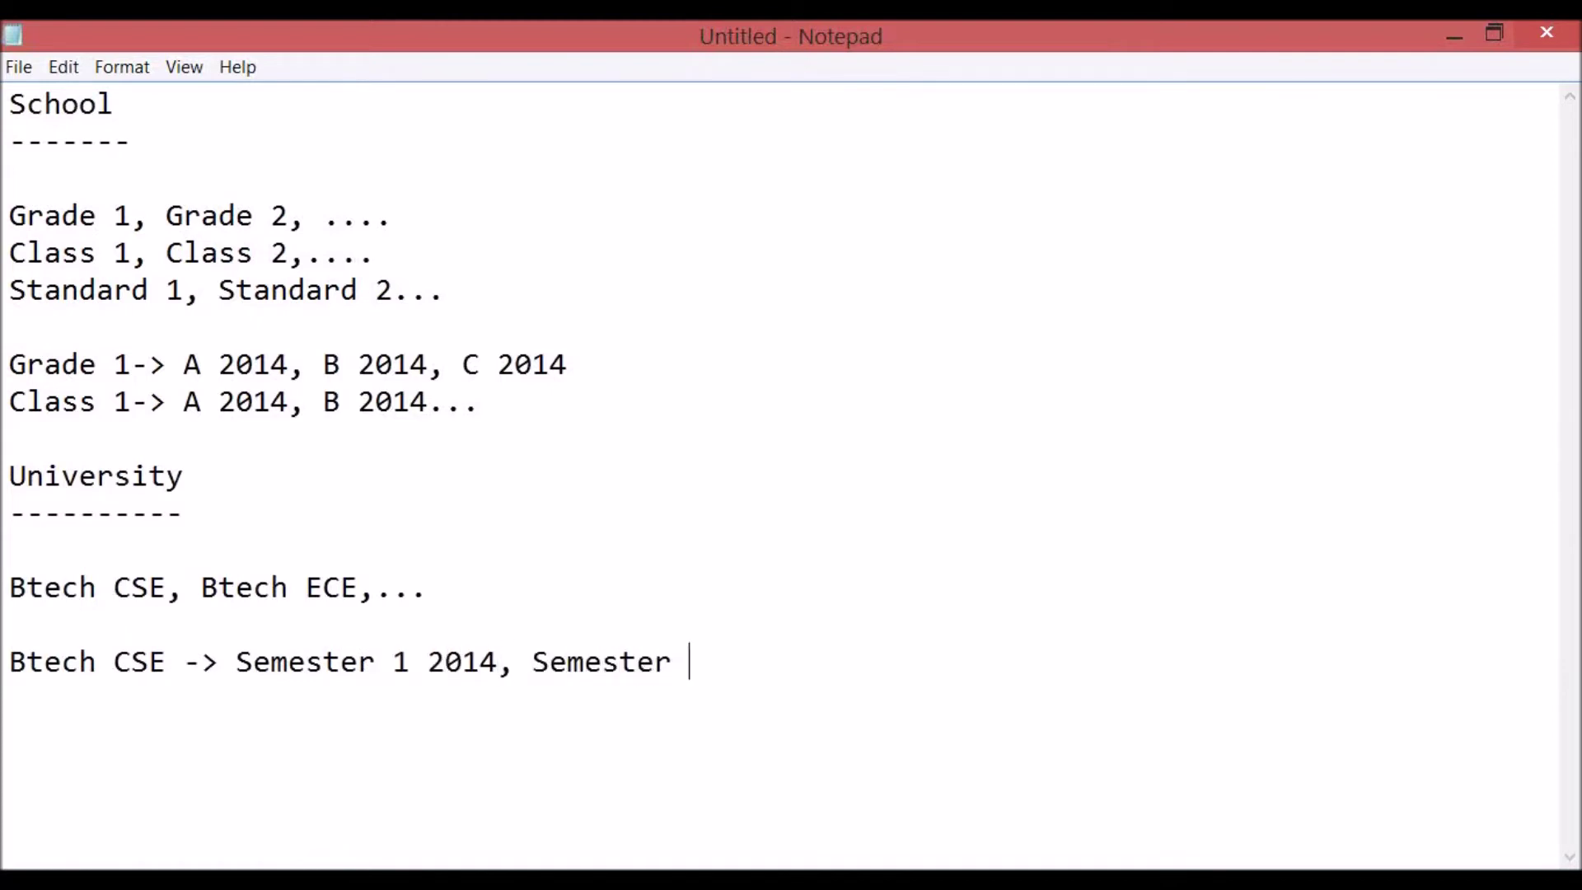
pyautogui.write('2014')
# Add a "B-School" heading and, after a blank line, the course examples "MBA HR, MBA Finance,...".
pyautogui.press('Return')
pyautogui.press('Return')
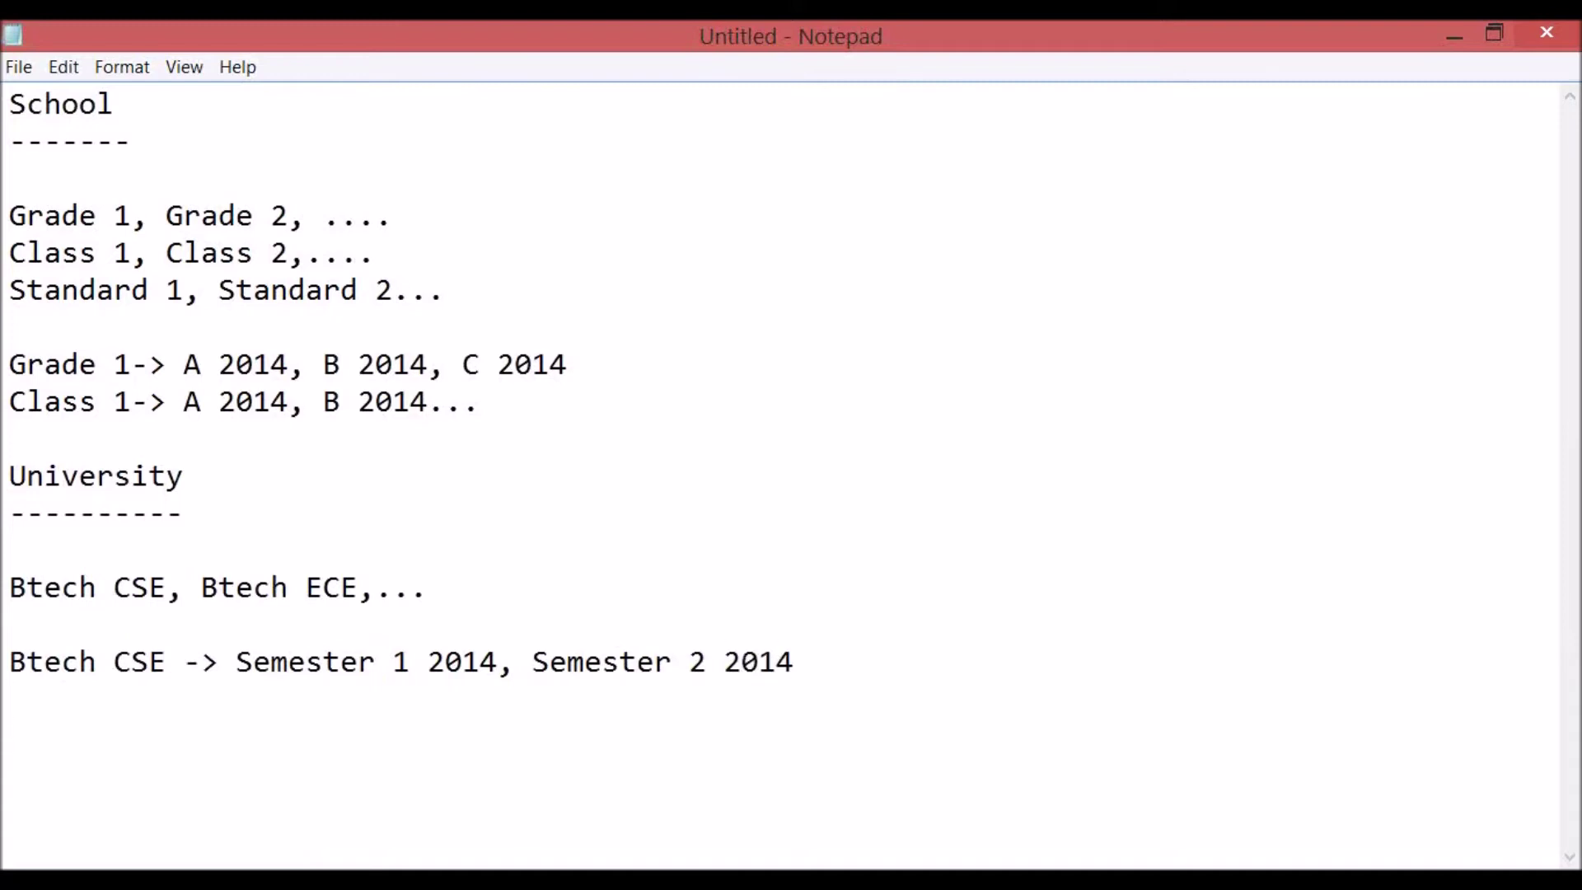
pyautogui.write('B-School')
pyautogui.press('Return')
pyautogui.press('Return')
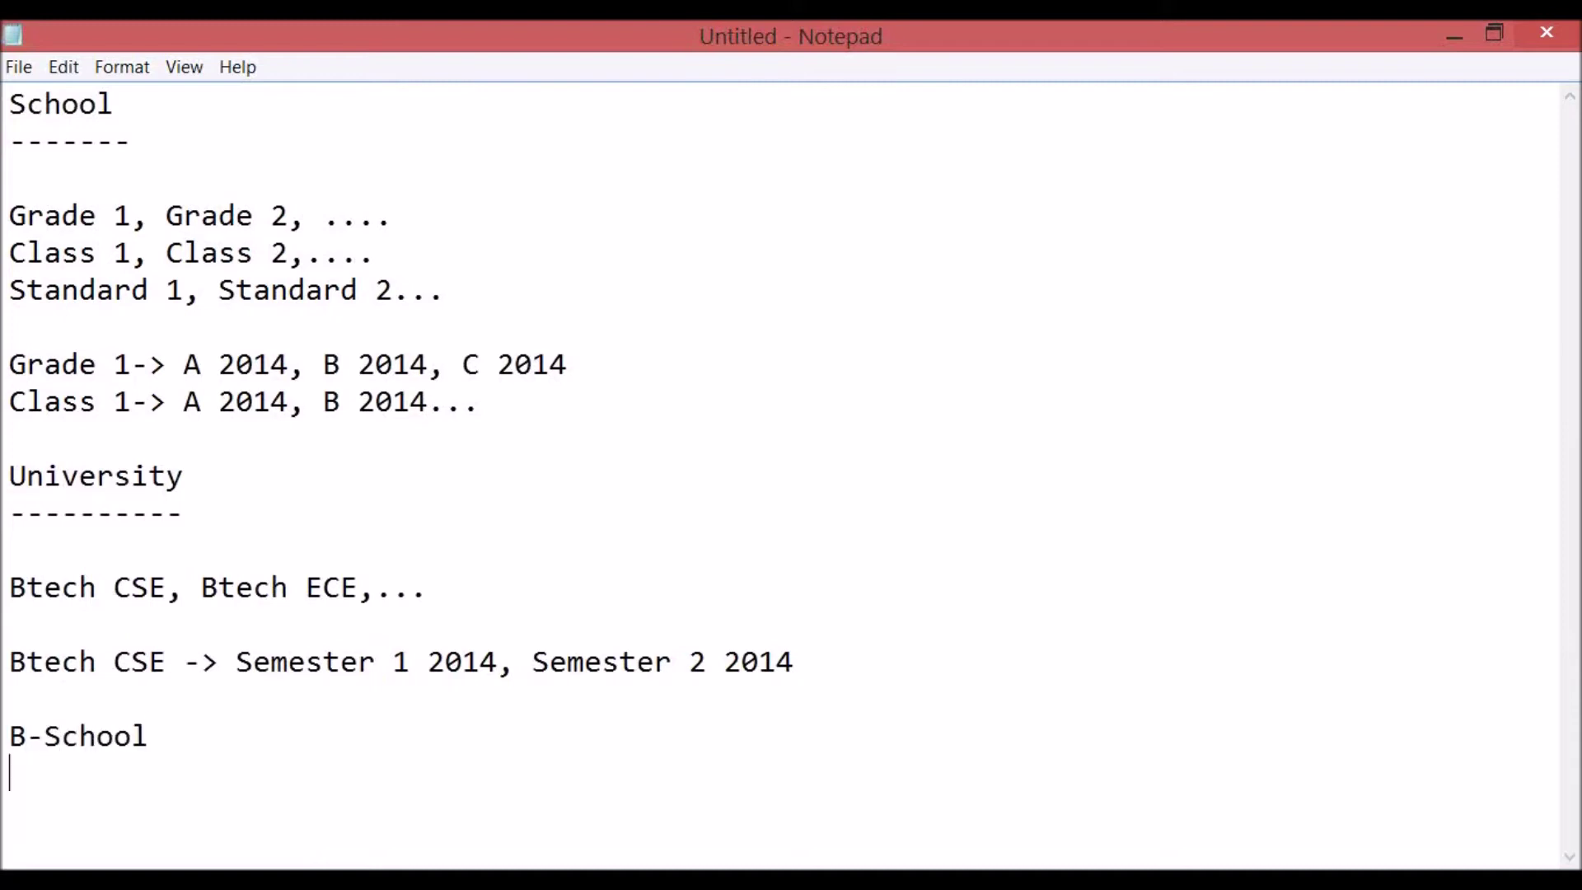
pyautogui.write('MBA HR,')
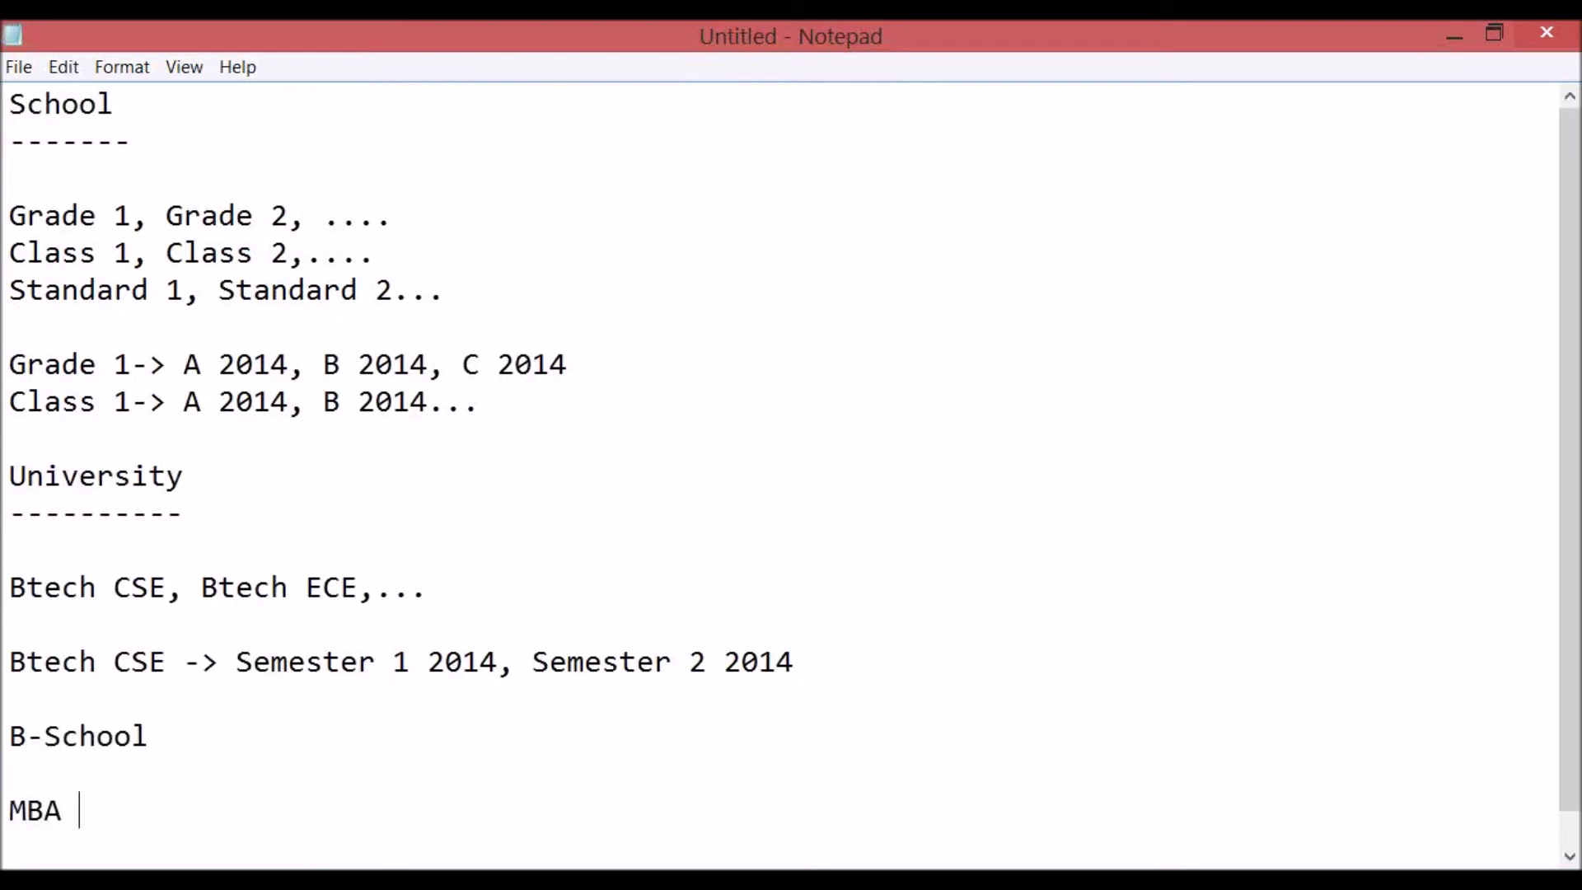
pyautogui.write('A Finance')
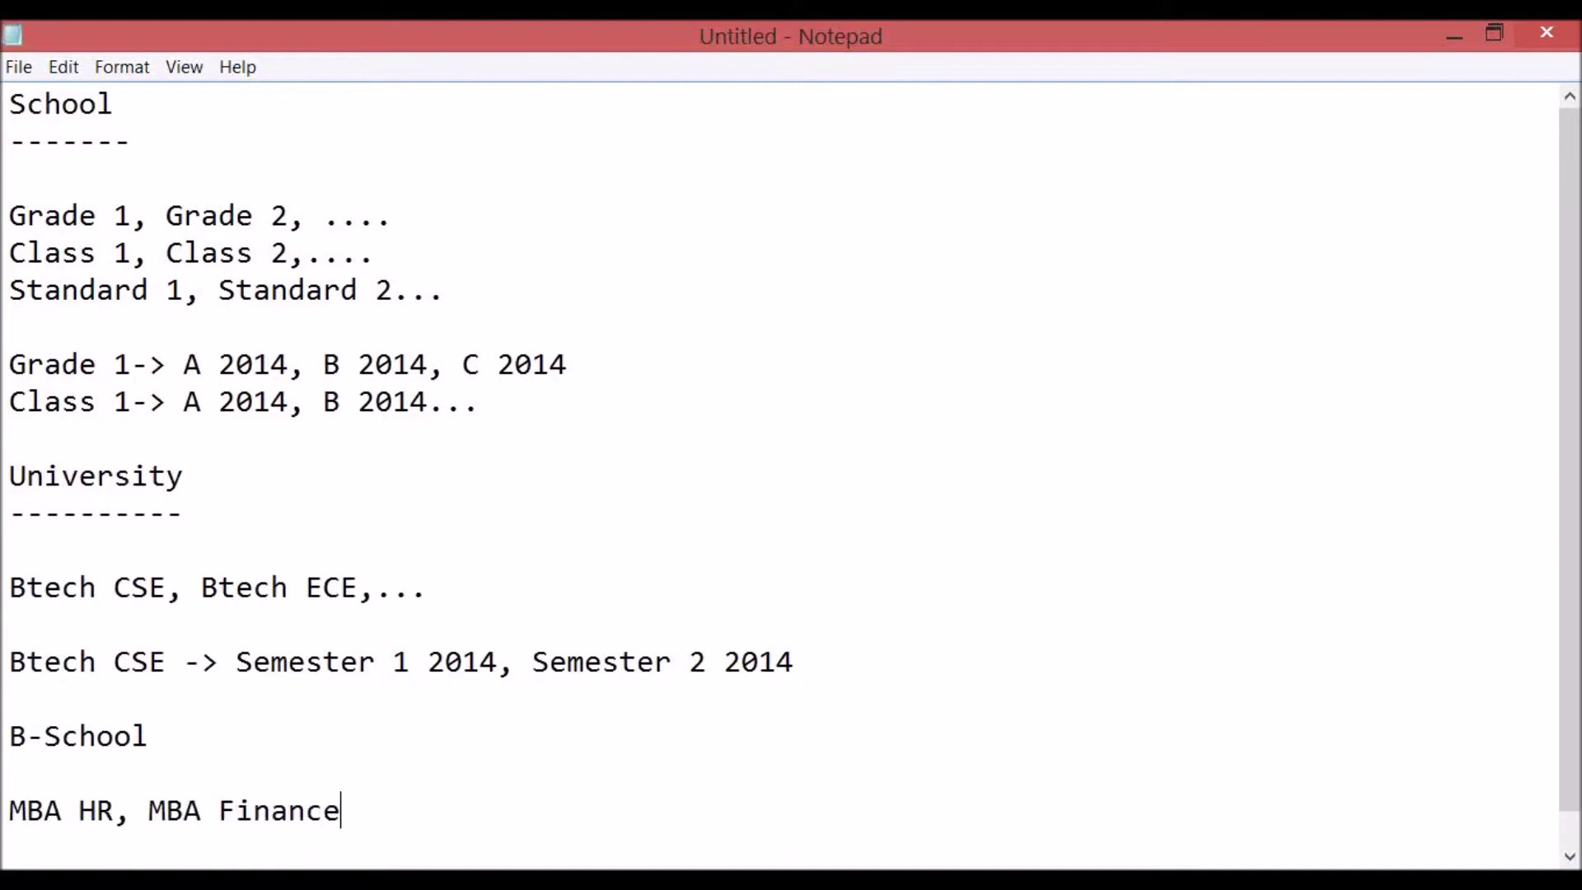
pyautogui.write(',...')
# Add the B-School batch example "MBA HR-> Semester 1 2014,..." on the line below the MBA courses.
pyautogui.press('Return')
pyautogui.write('MBA HR')
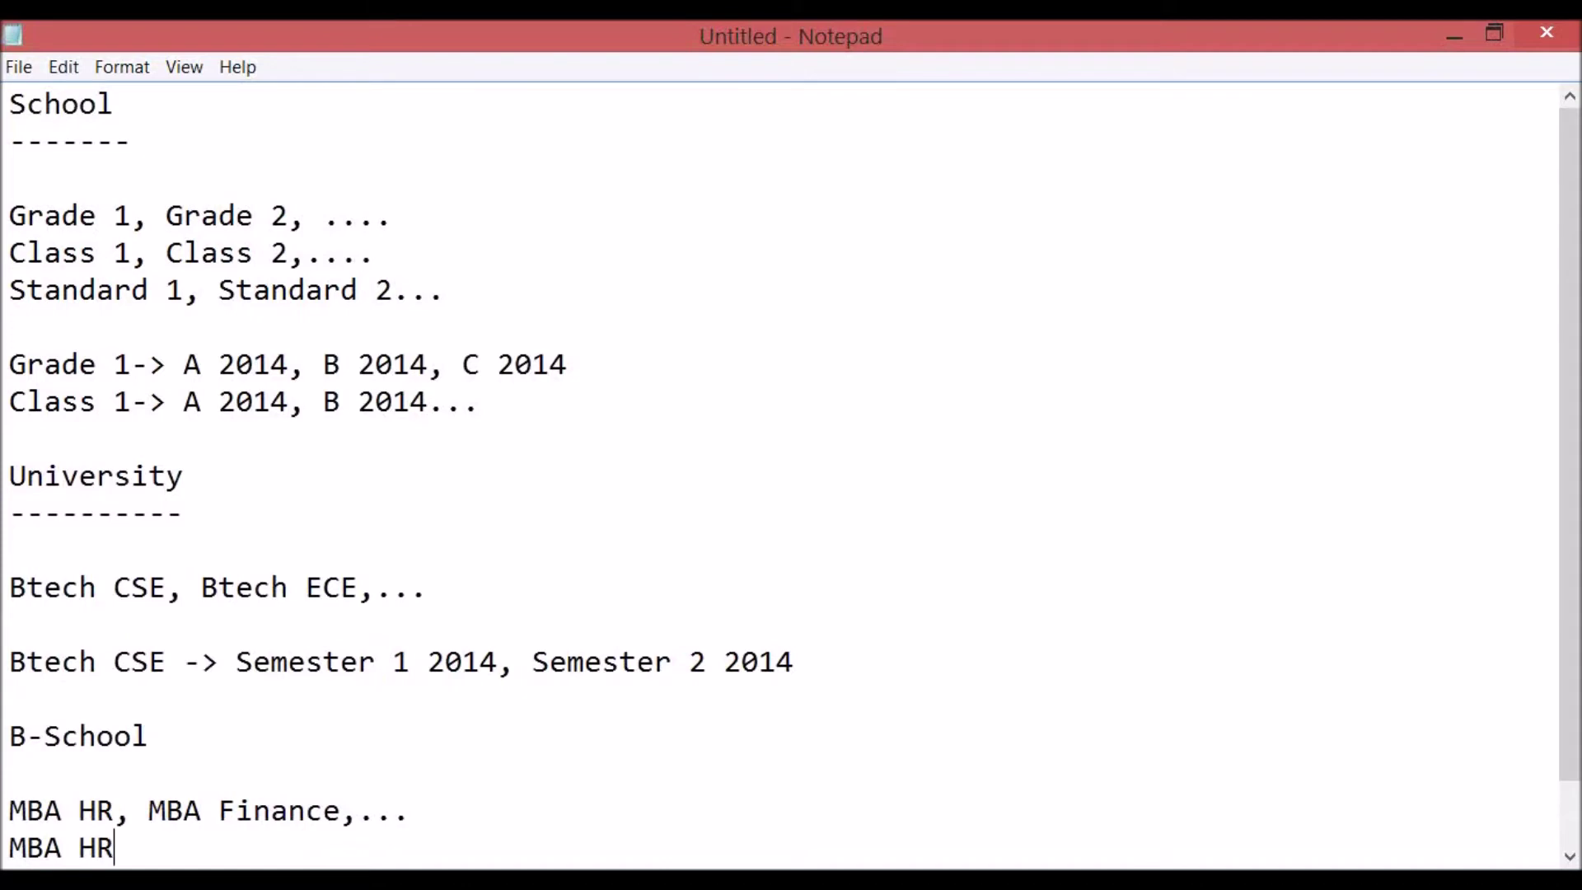
pyautogui.write('-> Sem')
pyautogui.press('BackSpace')
pyautogui.write('emes')
pyautogui.press('BackSpace')
pyautogui.press('BackSpace')
pyautogui.press('BackSpace')
pyautogui.press('BackSpace')
pyautogui.write('mester 1 ')
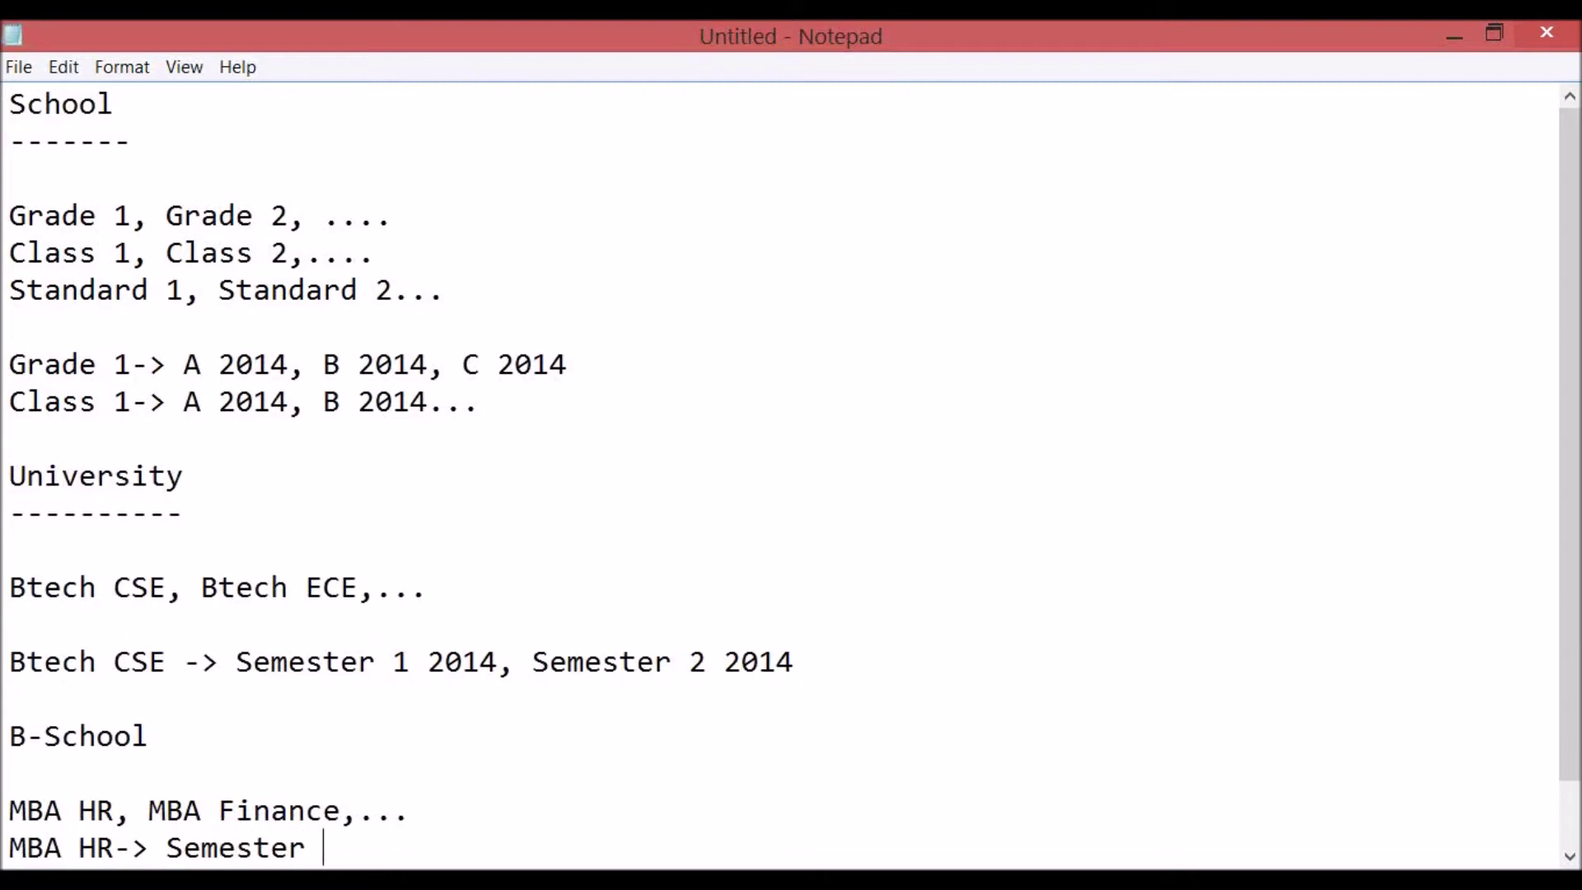
pyautogui.write('2014,...')
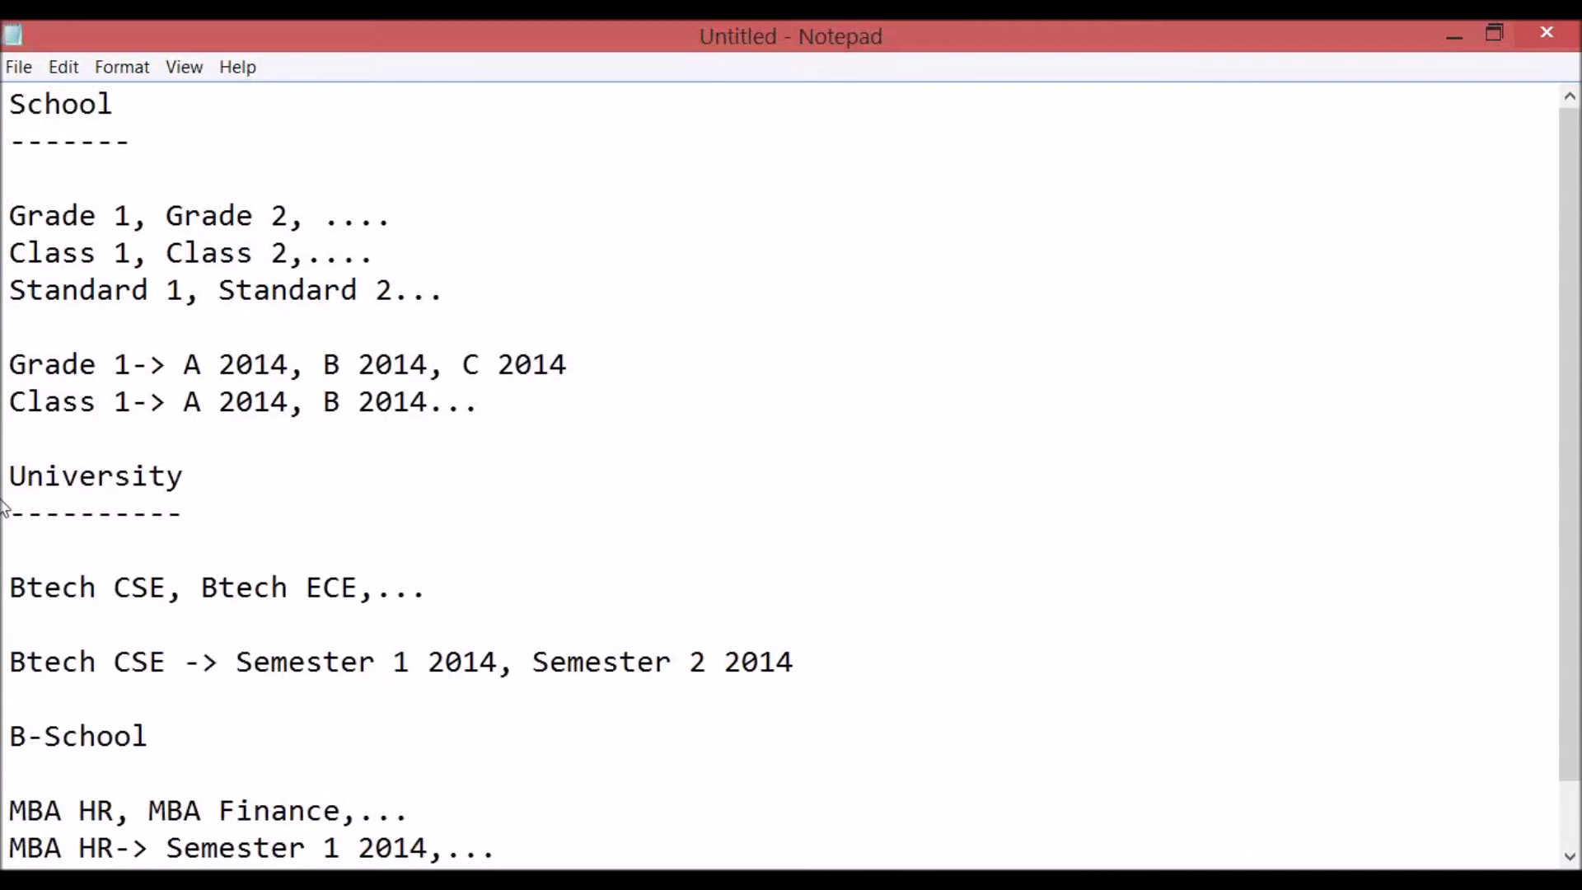
# Underline the B-School heading with a row of dashes on the blank line beneath it.
pyautogui.click(32, 765)
pyautogui.write('---------')
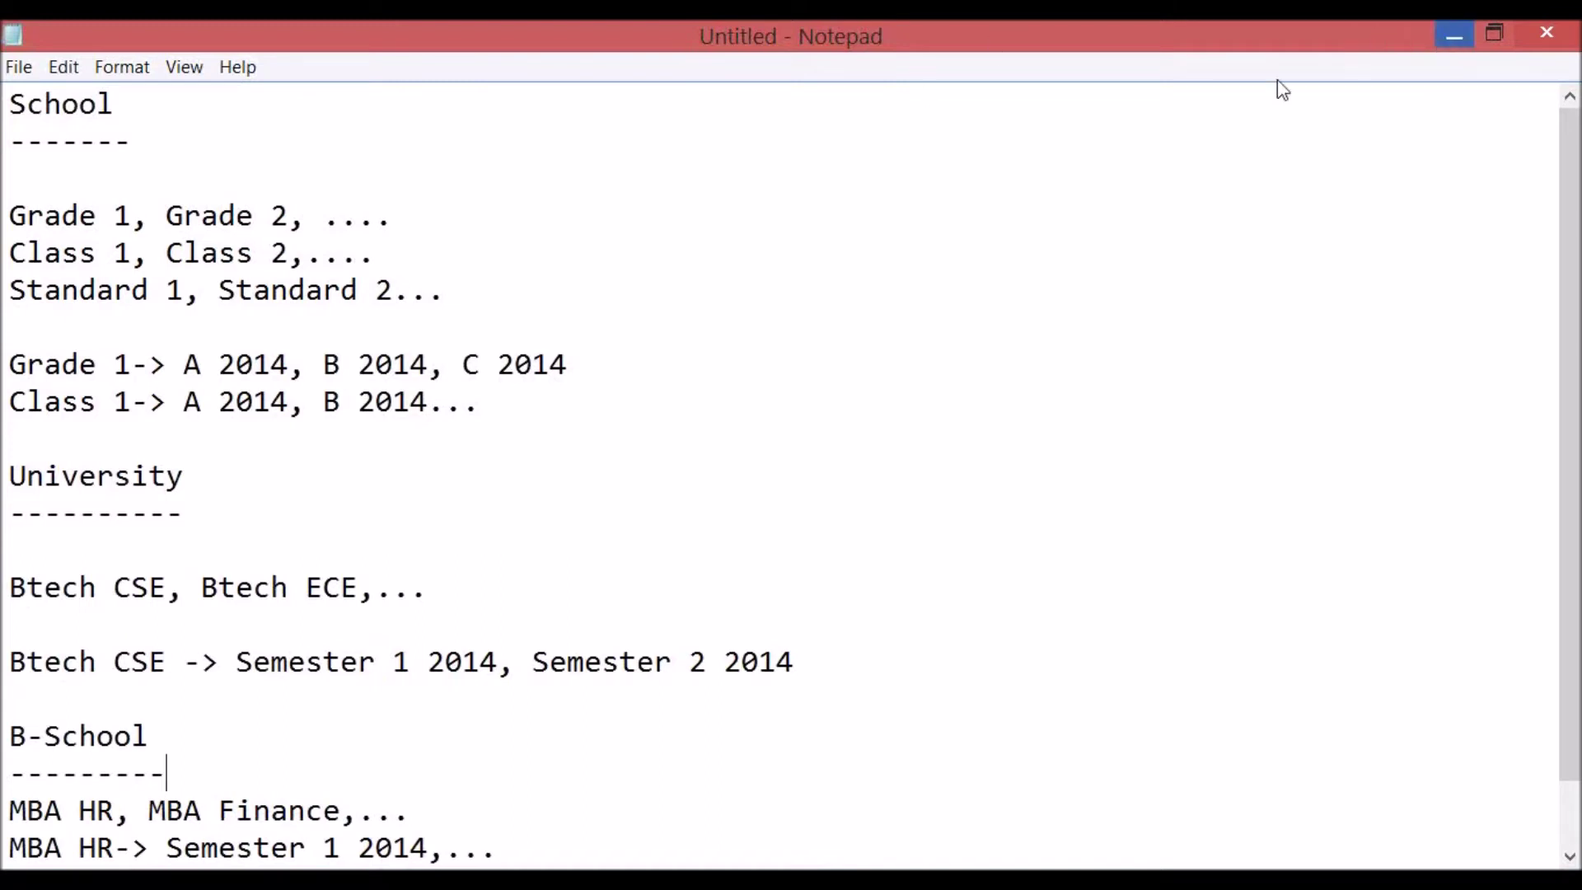
pyautogui.scroll(-1, 110, 173)
pyautogui.scroll(1, 110, 173)
# Remove the blank lines below the School and University heading underlines, and return to the Manage Course page in the browser.
pyautogui.click(110, 173)
pyautogui.press('Delete')
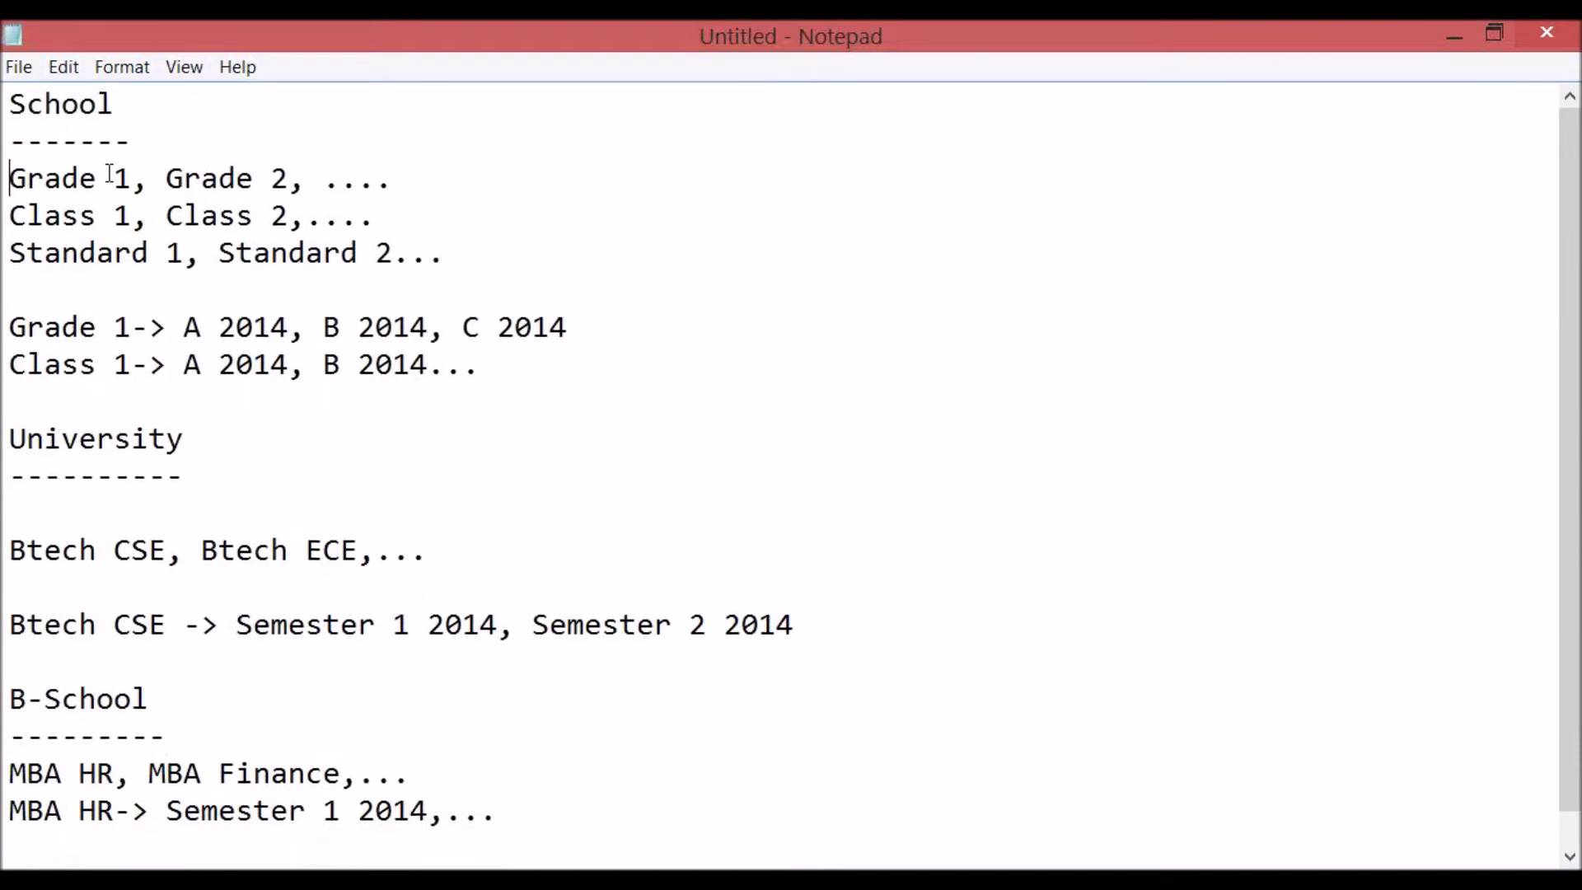
pyautogui.click(43, 486)
pyautogui.click(28, 506)
pyautogui.press('Delete')
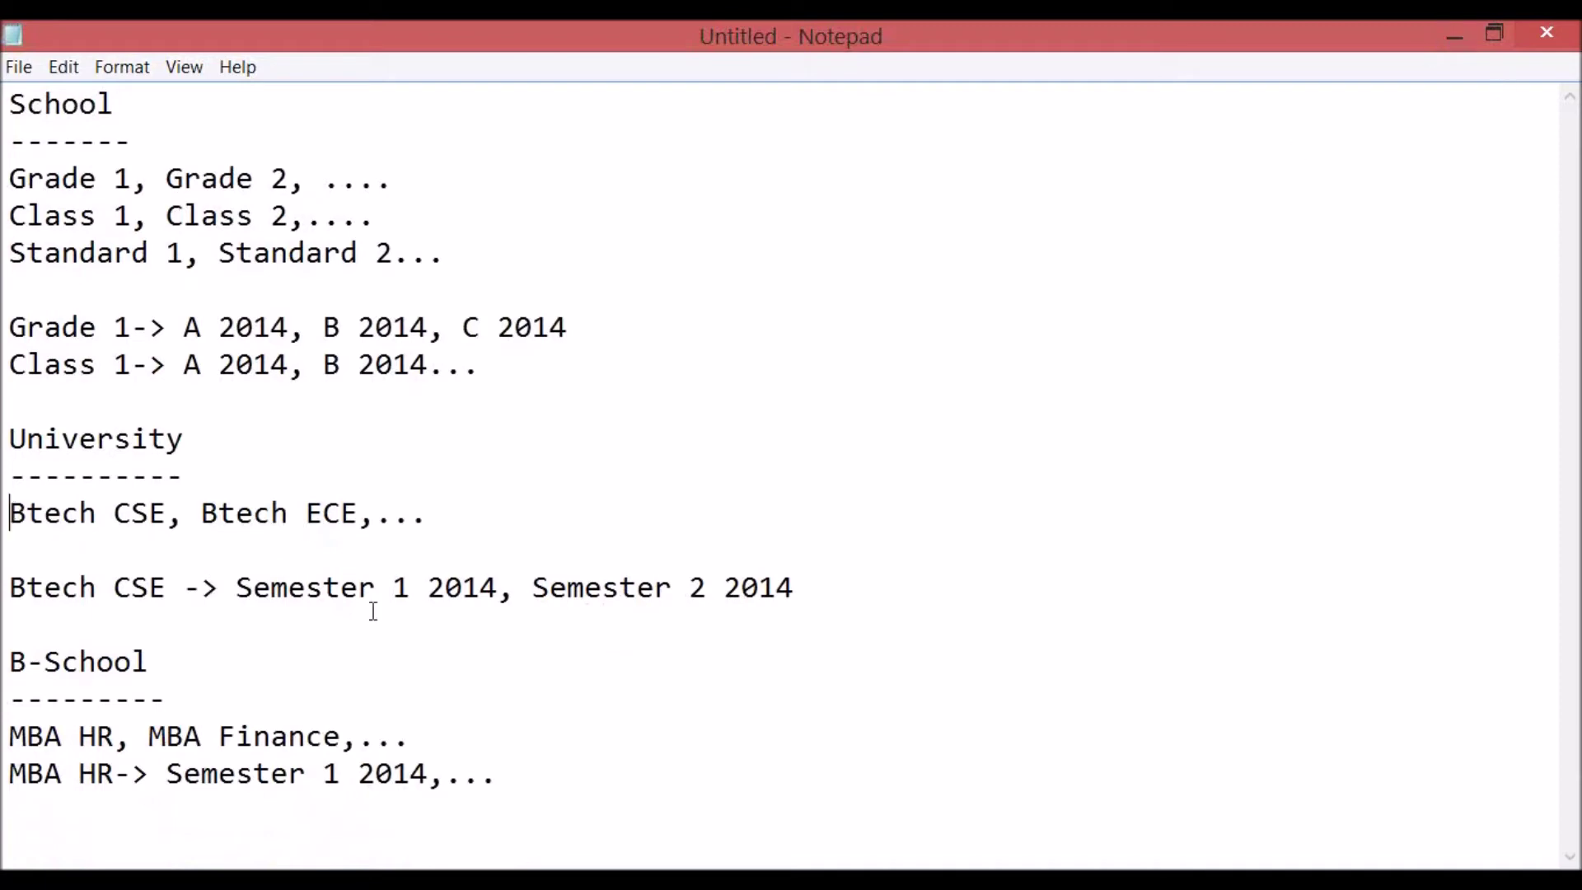
pyautogui.click(1452, 39)
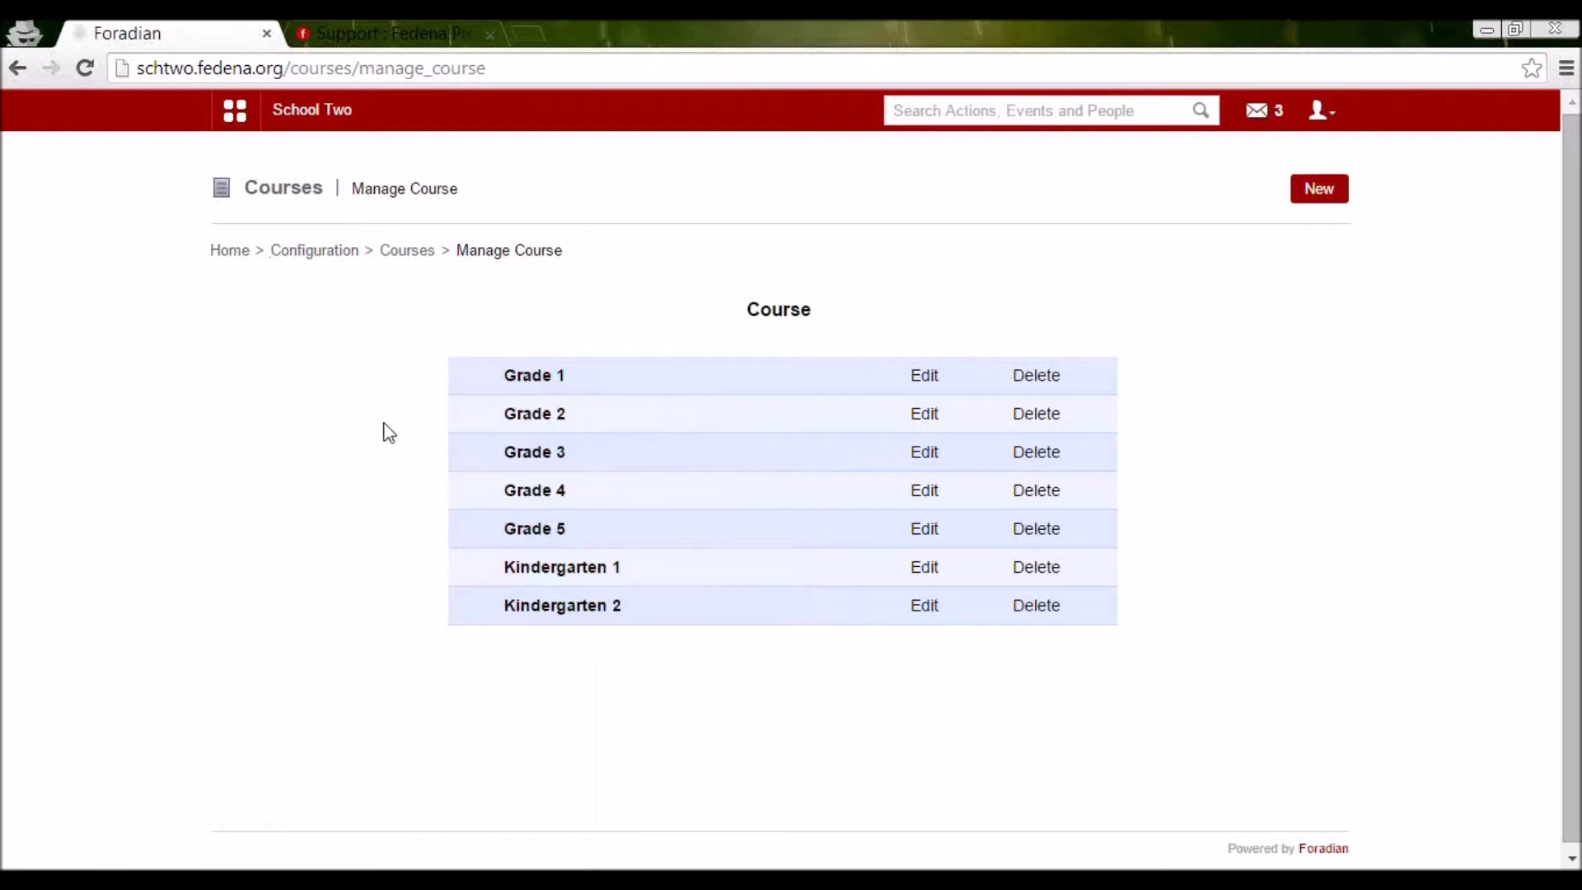
# Start a new course and name it Grade 6.
pyautogui.click(1321, 197)
pyautogui.click(601, 329)
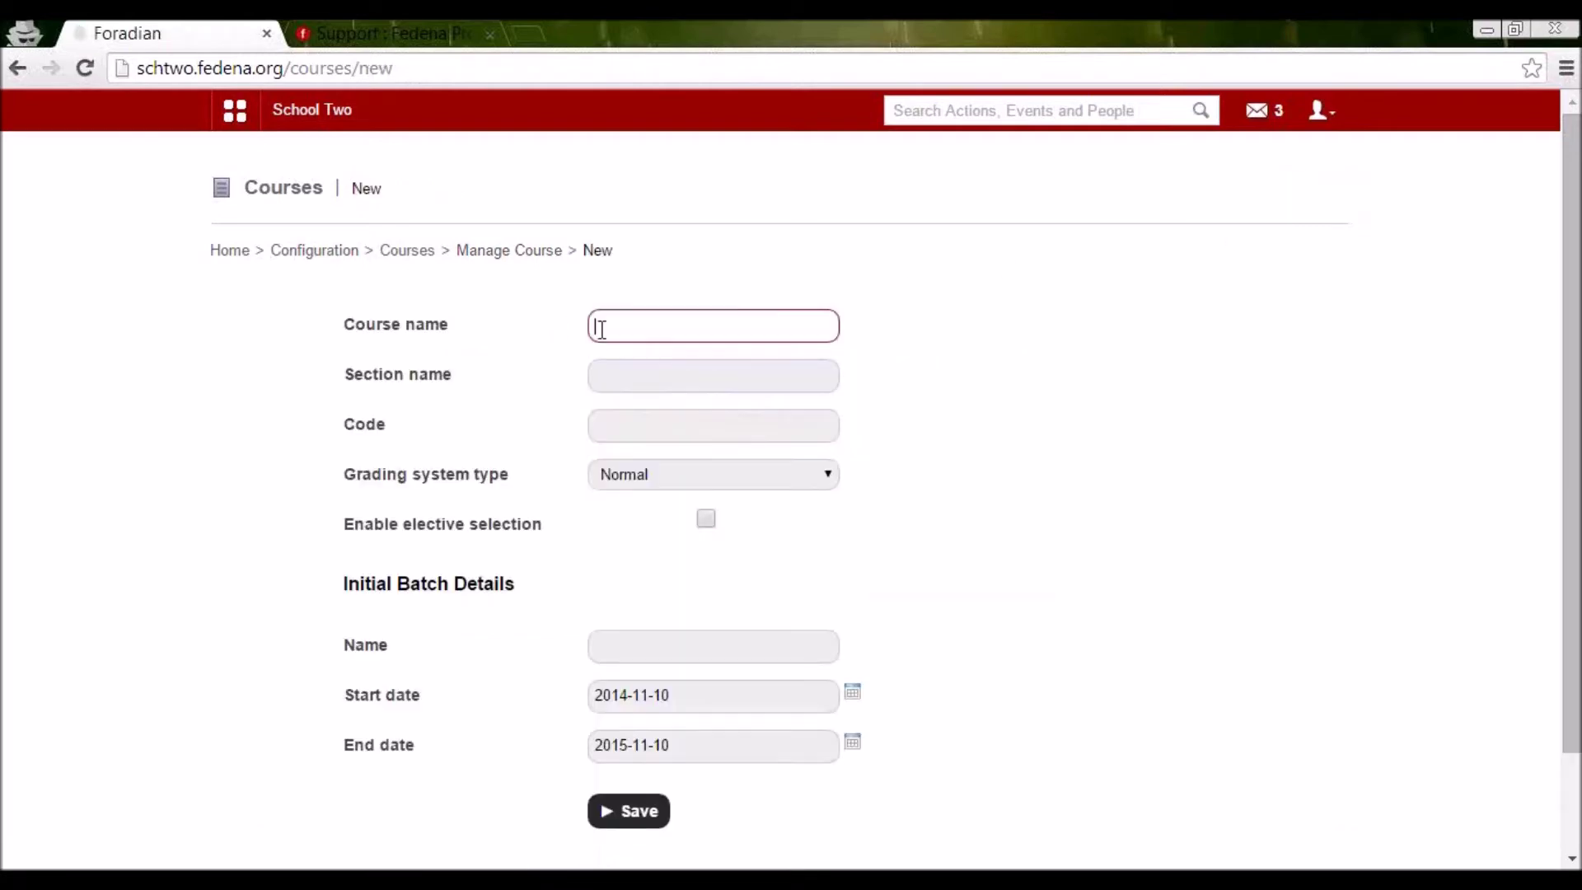
pyautogui.write('Grade 6')
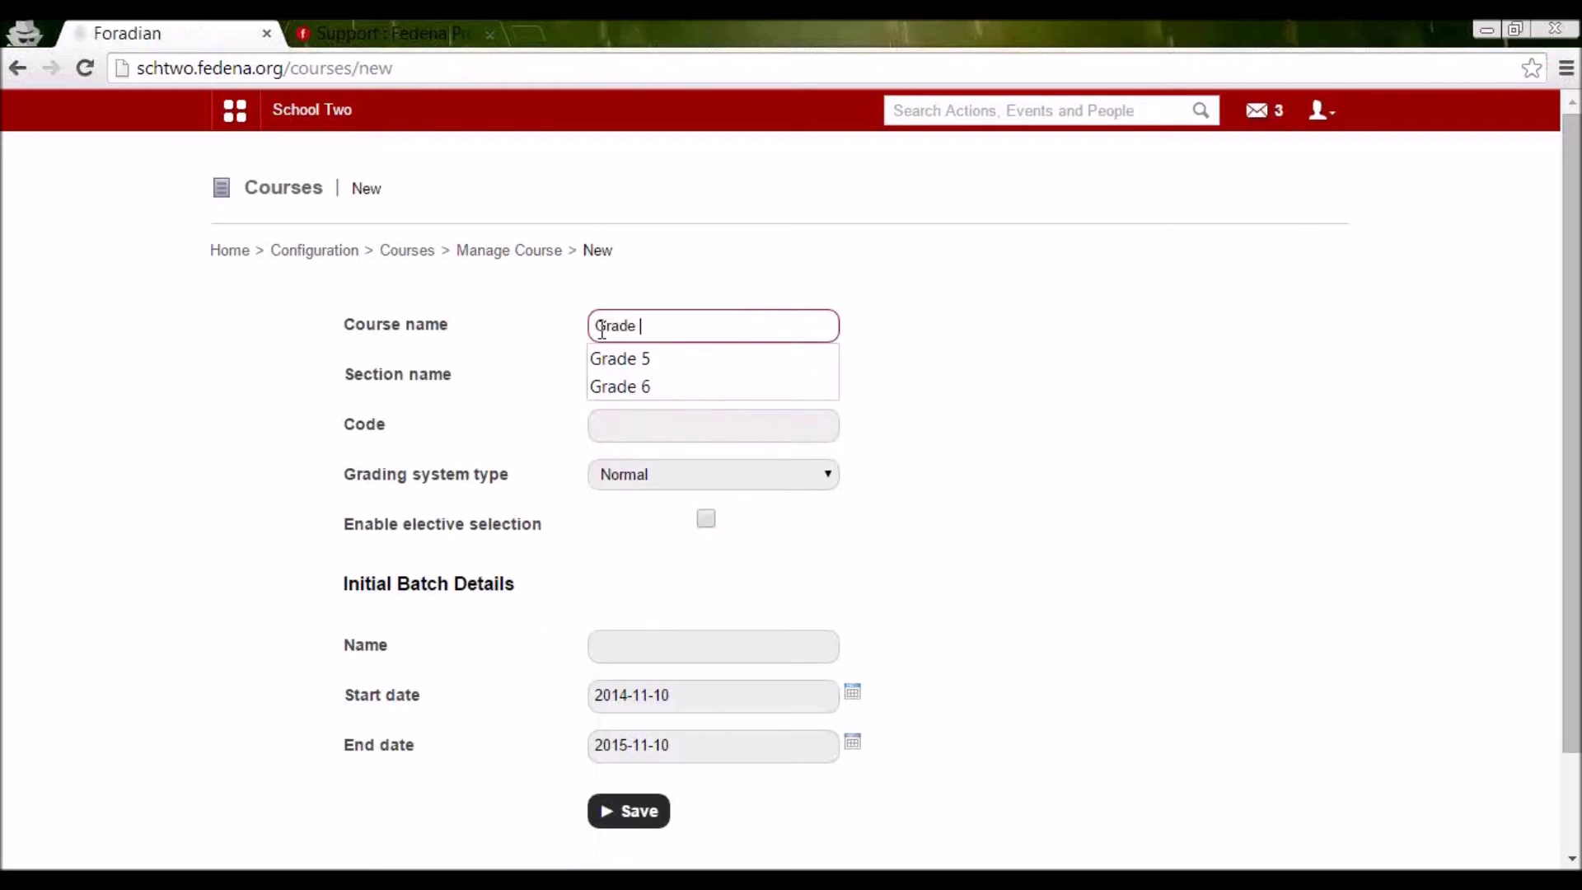
pyautogui.click(613, 359)
pyautogui.click(613, 373)
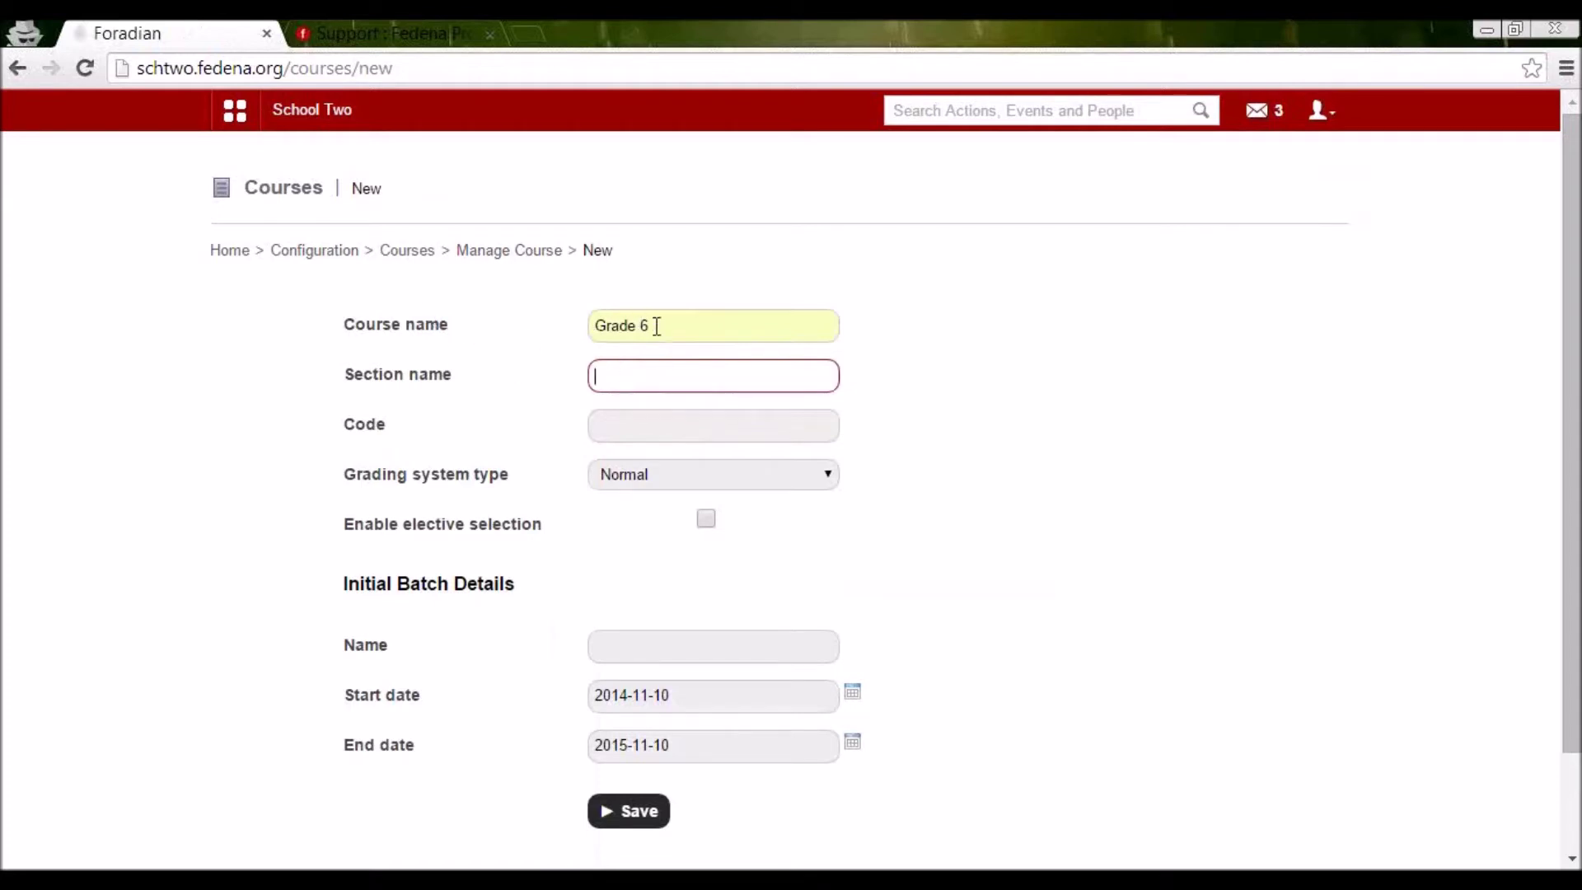
# Leave the section name empty and set the course code to G6.
pyautogui.tripleClick(657, 327)
pyautogui.click(625, 361)
pyautogui.click(604, 429)
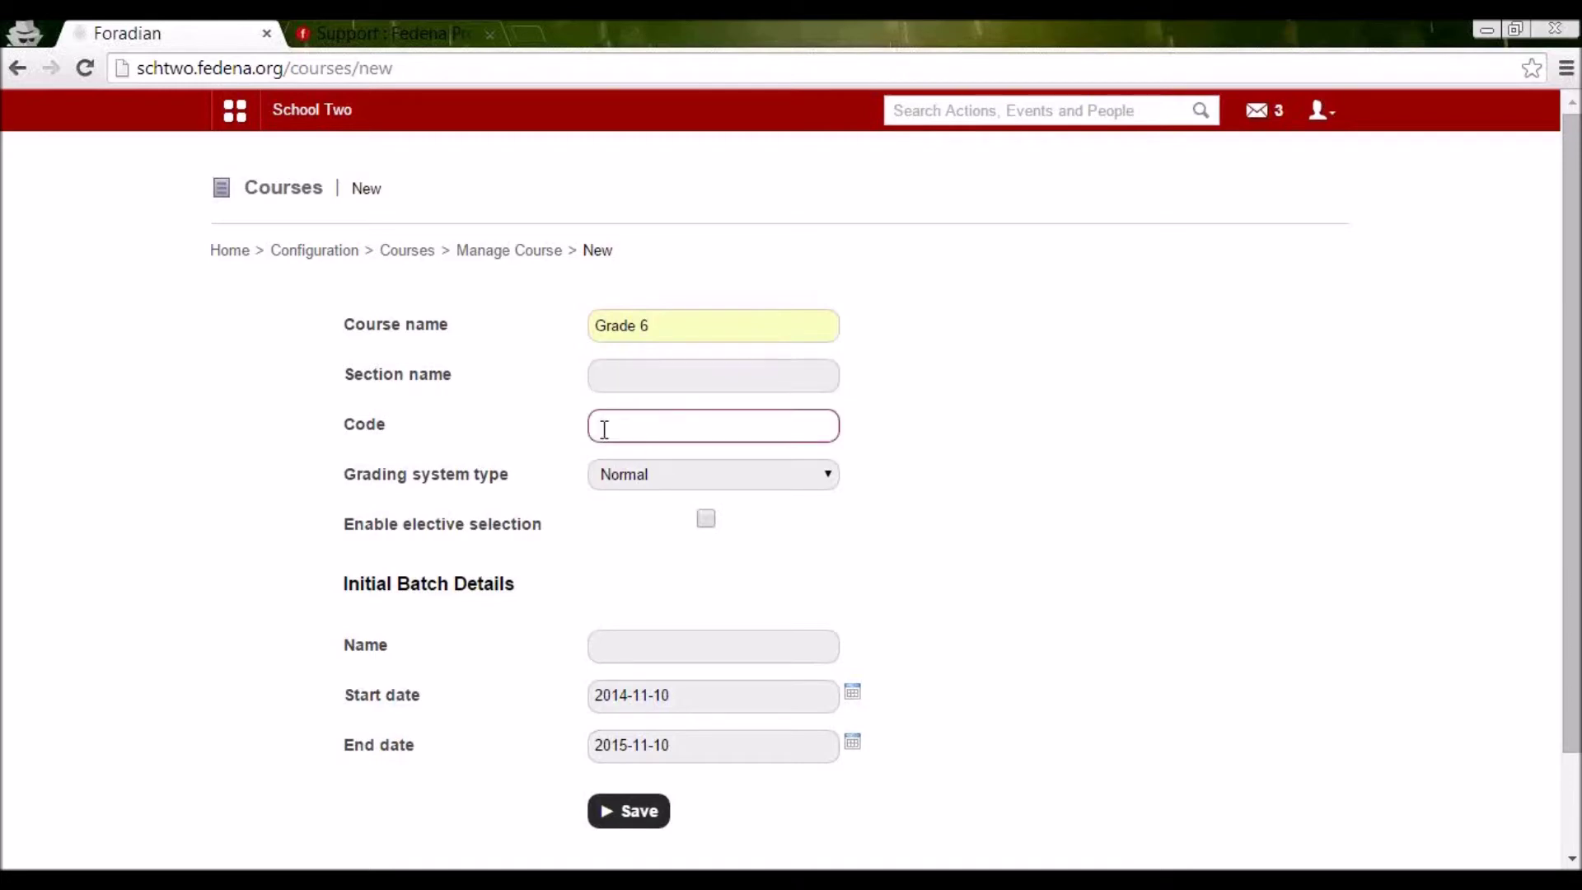
pyautogui.write('G6')
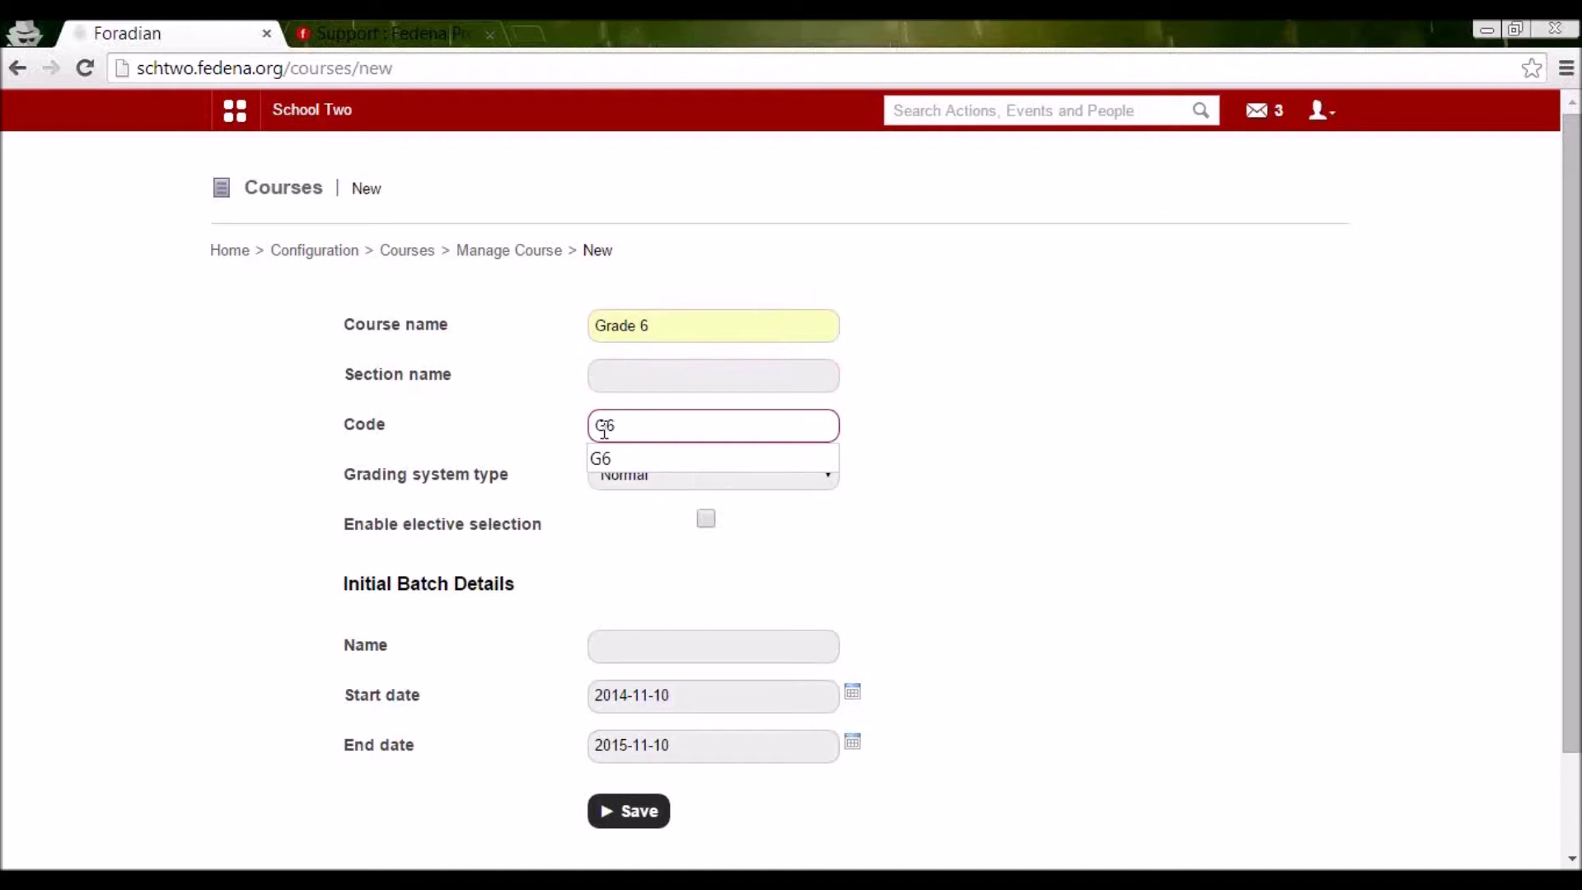
pyautogui.click(909, 361)
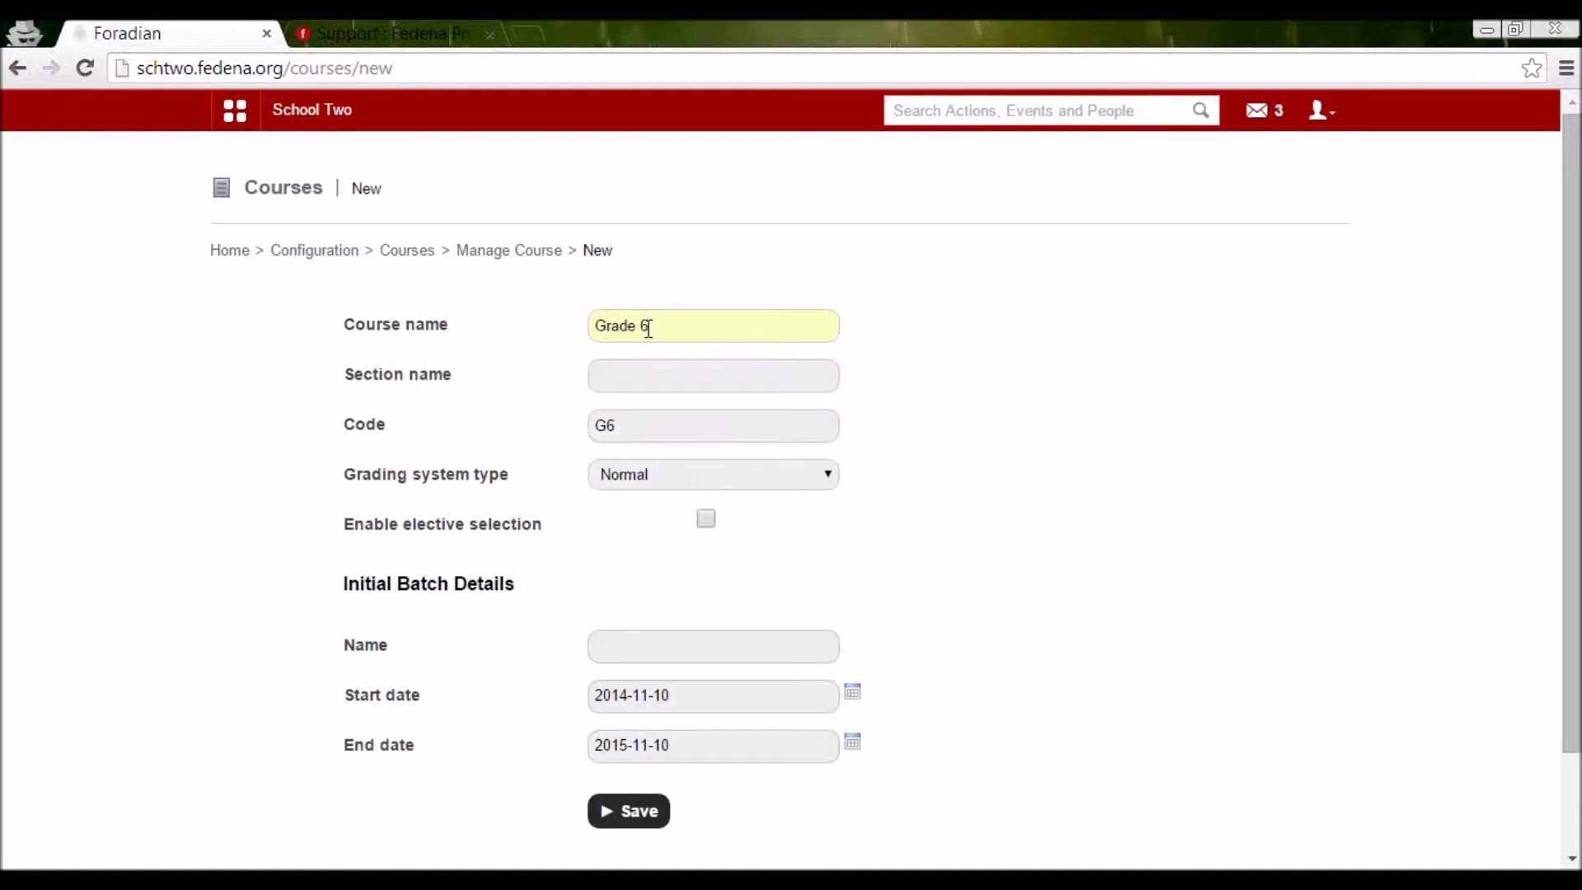
pyautogui.doubleClick(614, 422)
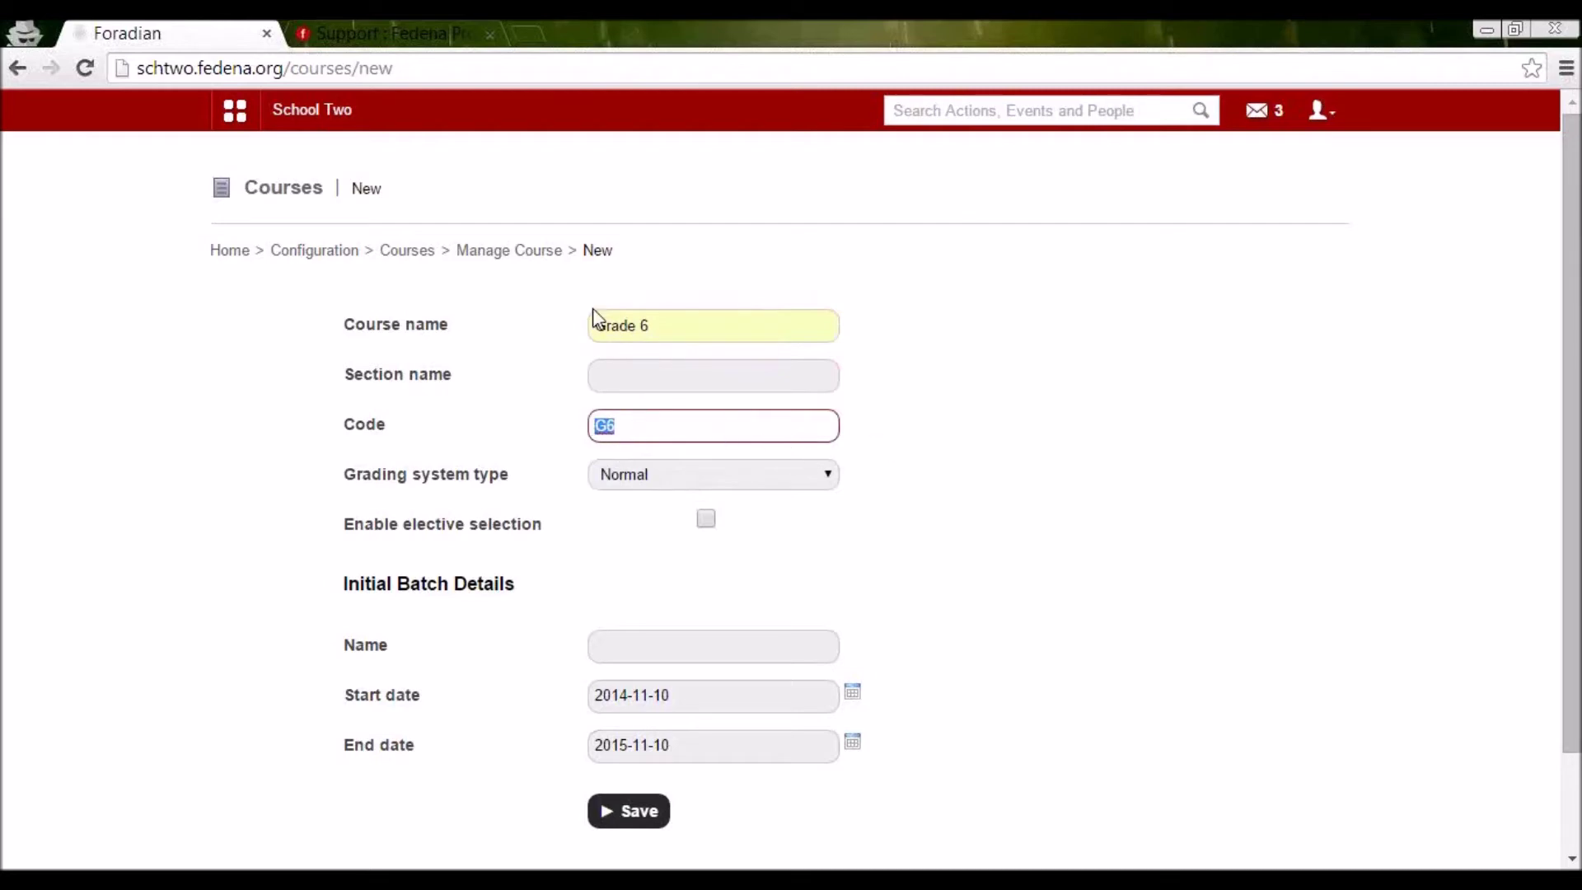
# Try the CCE grading system type for the course and set it back to Normal.
pyautogui.click(674, 483)
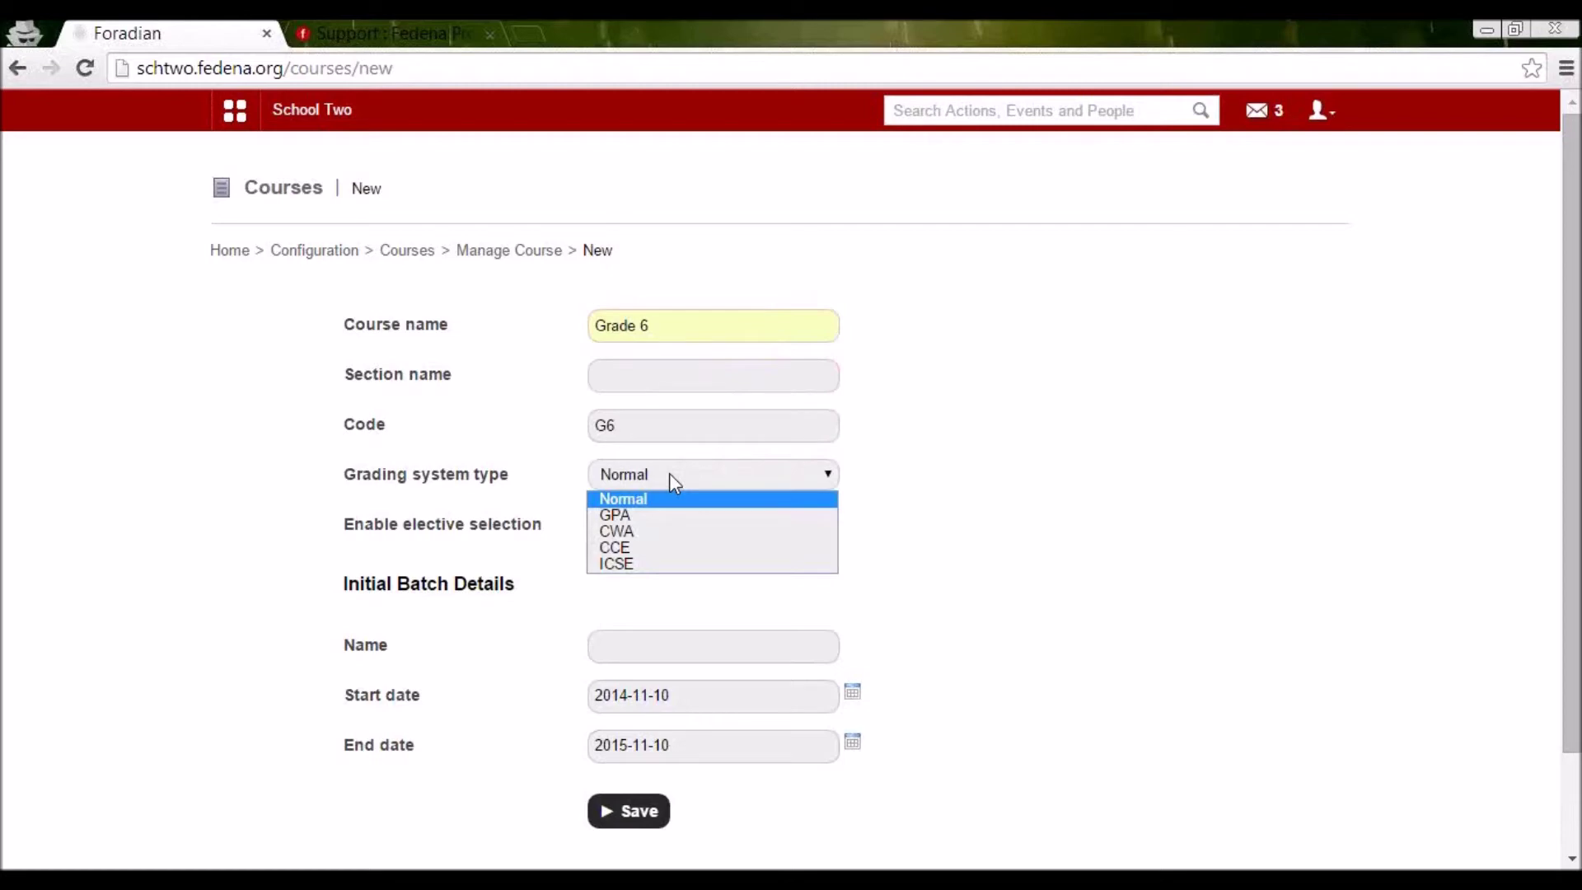
pyautogui.click(639, 547)
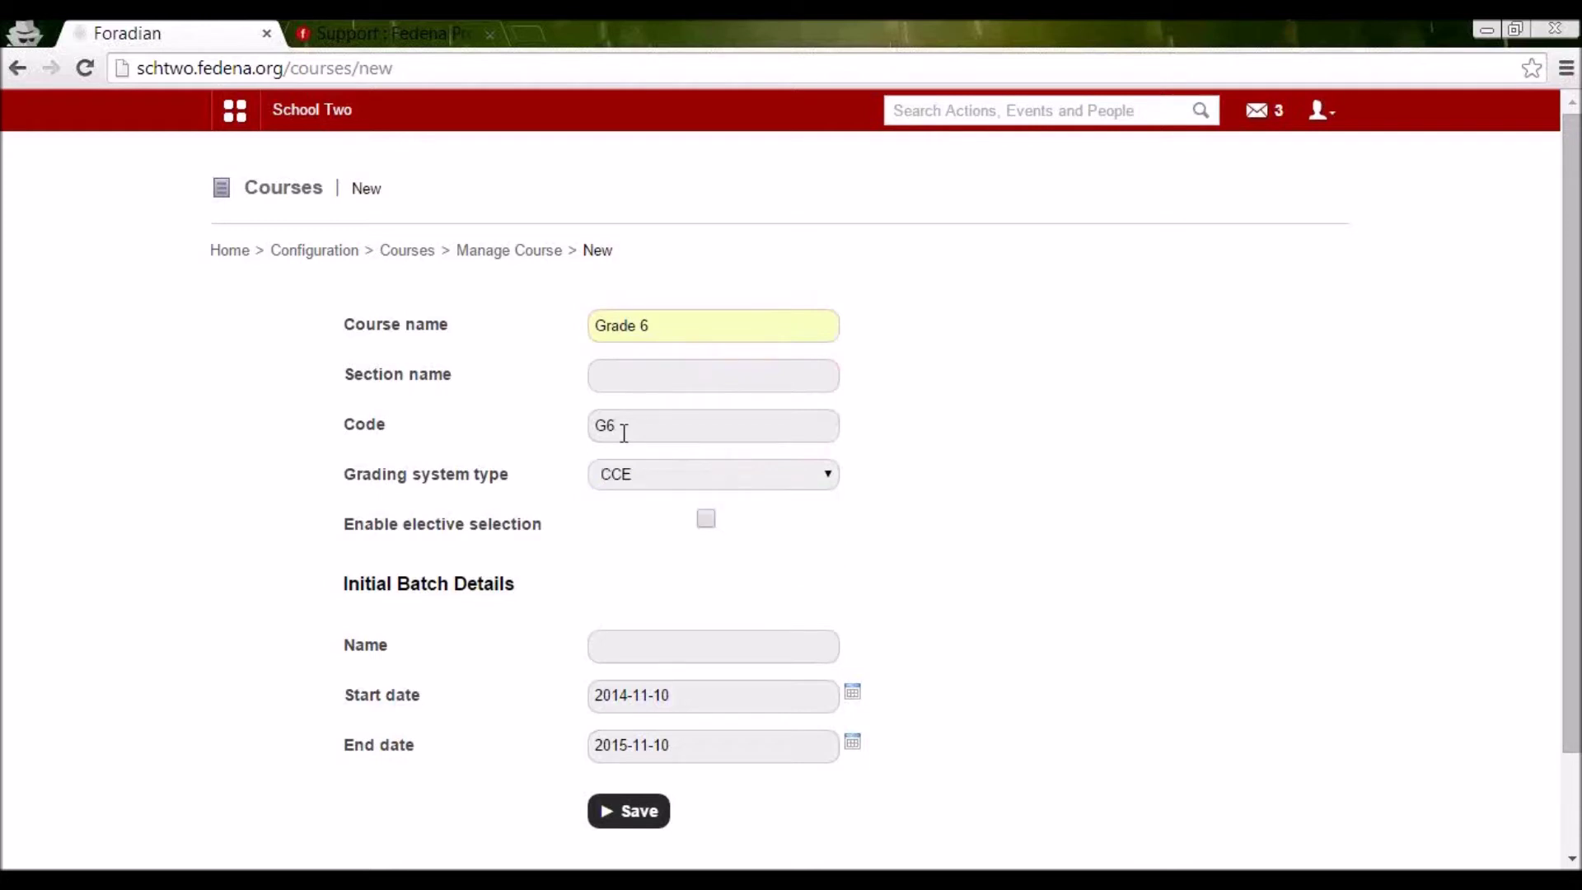
pyautogui.moveTo(652, 317); pyautogui.dragTo(592, 328)
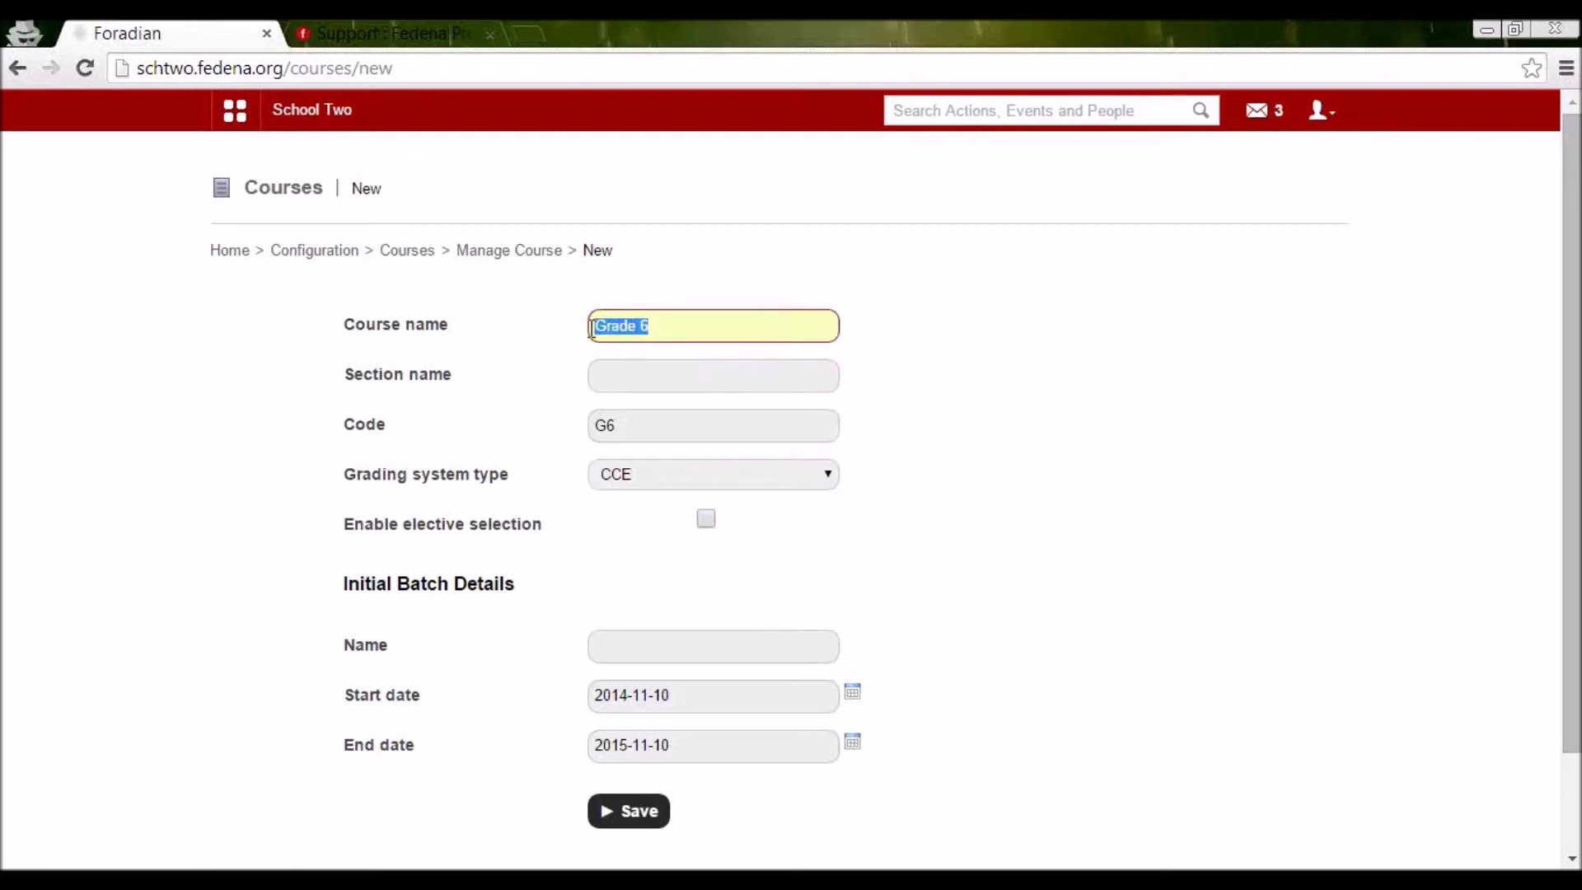
pyautogui.click(622, 475)
pyautogui.click(625, 491)
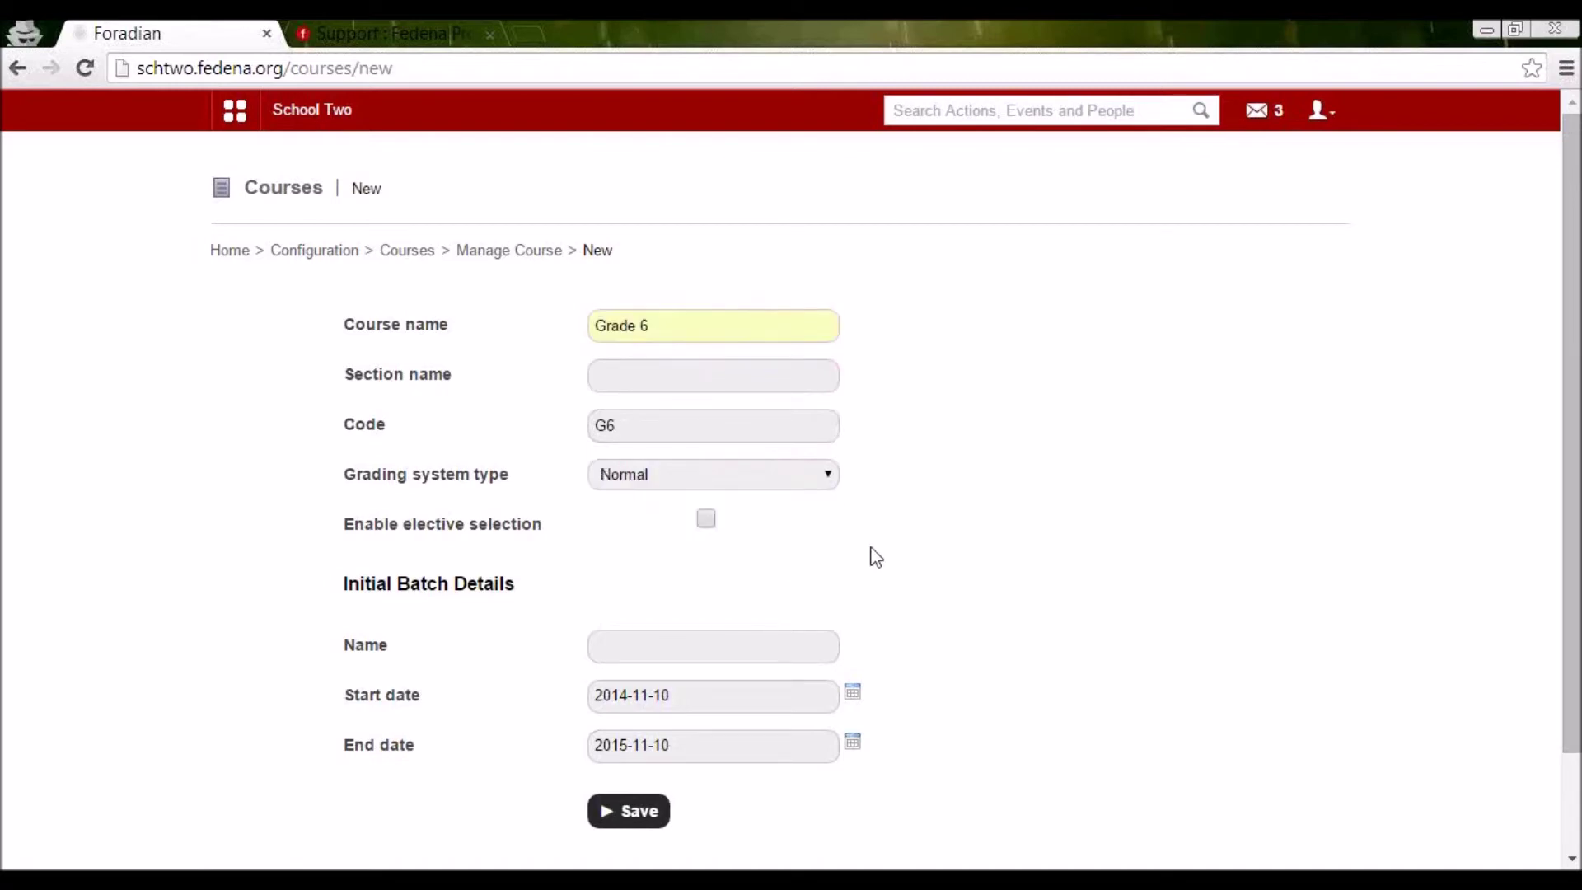
# Enable elective selection for the Grade 6 course.
pyautogui.scroll(-2, 876, 557)
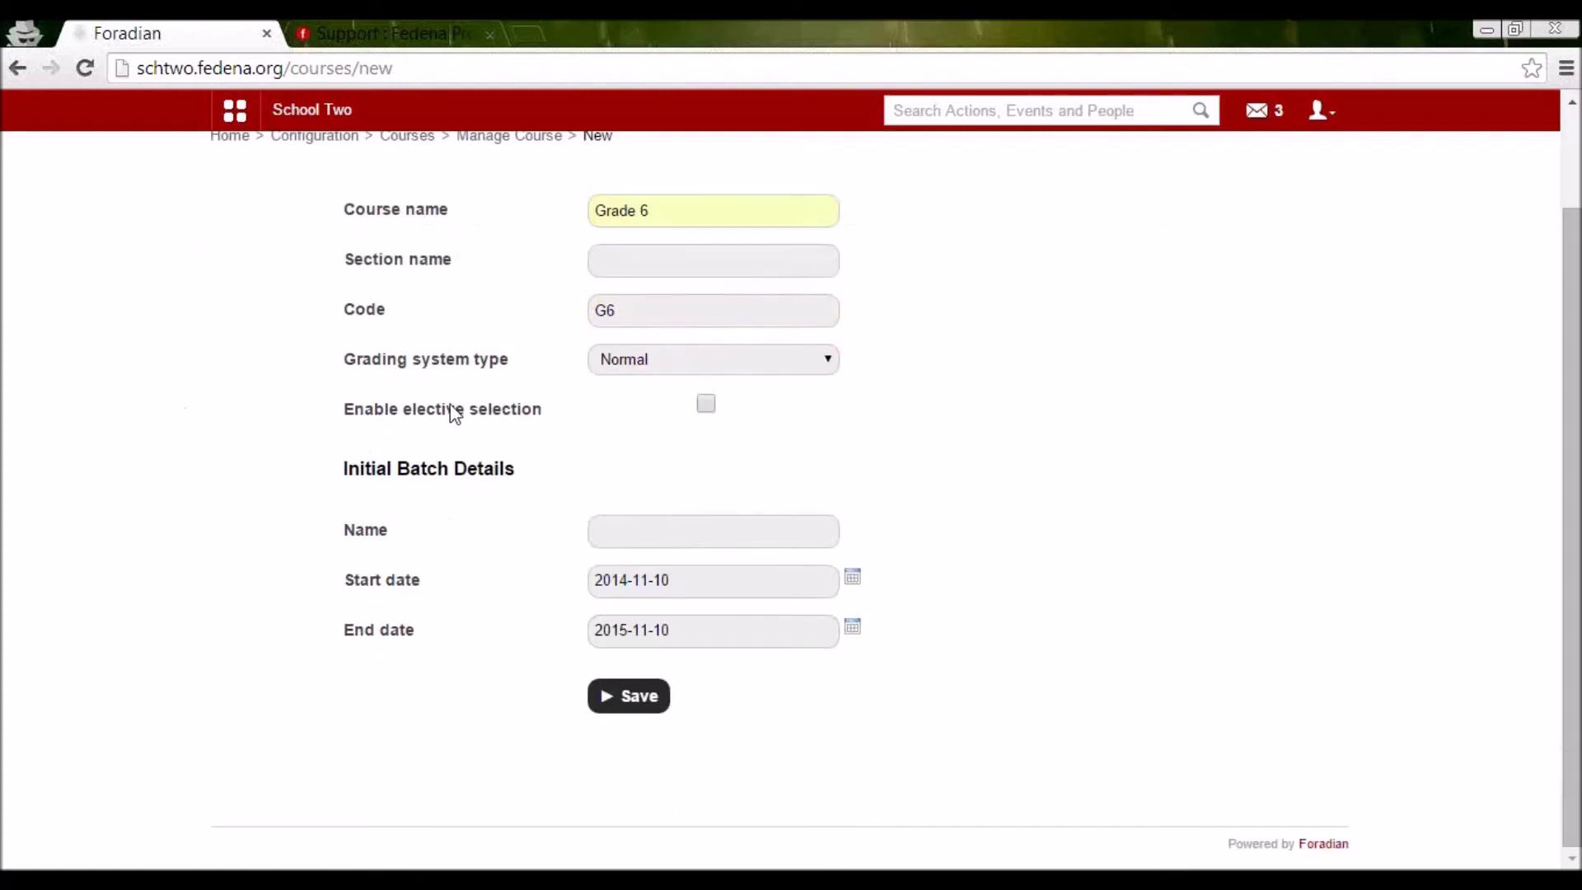
pyautogui.click(706, 404)
pyautogui.scroll(2, 853, 484)
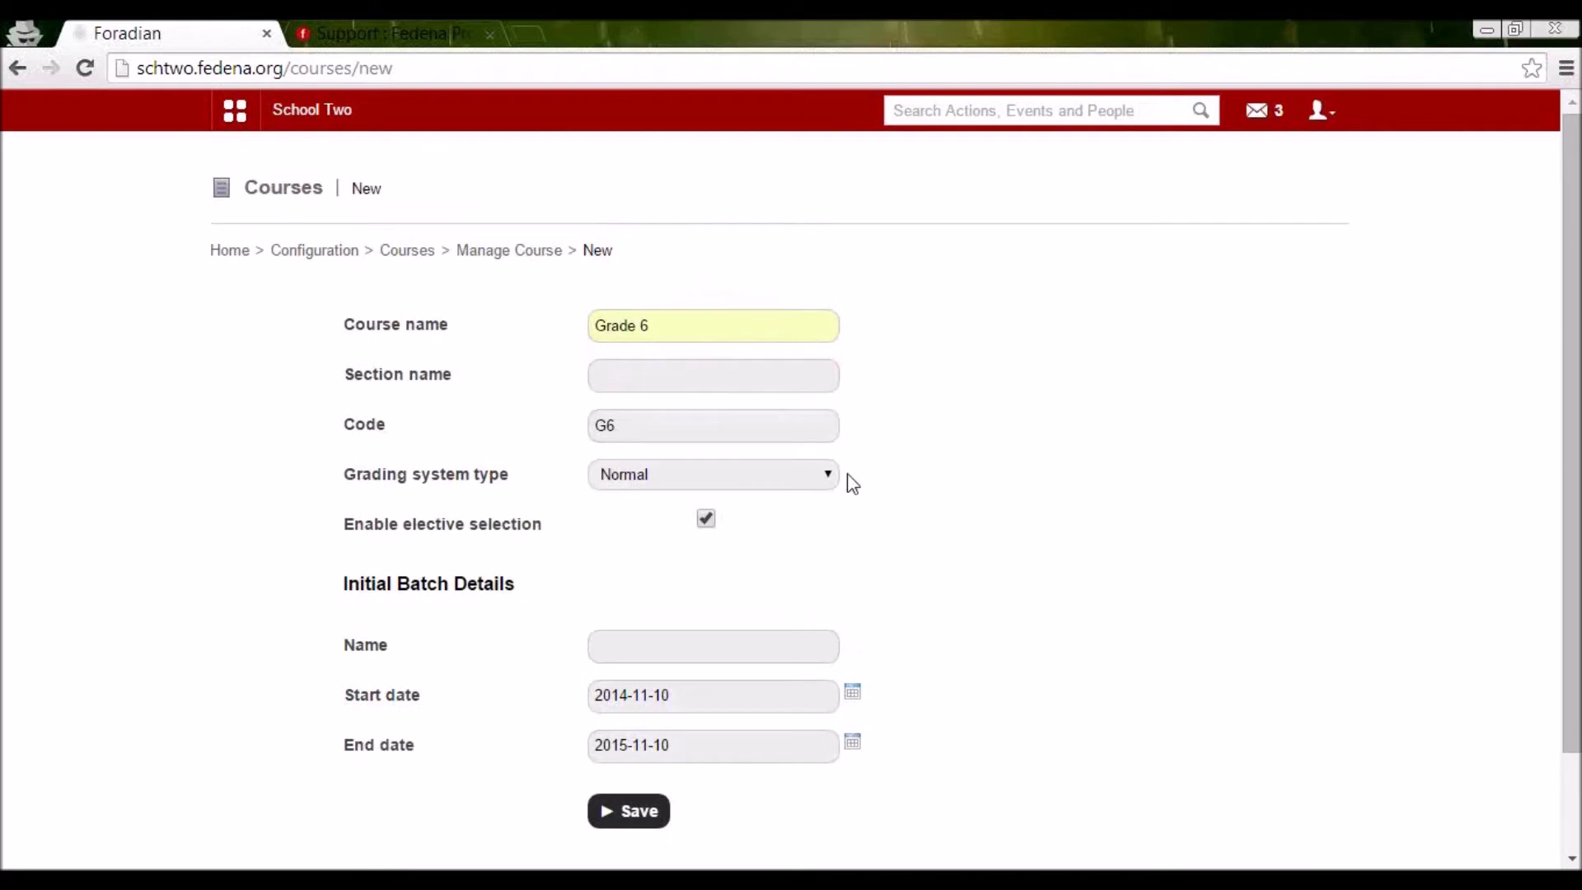
pyautogui.moveTo(669, 326); pyautogui.dragTo(600, 317)
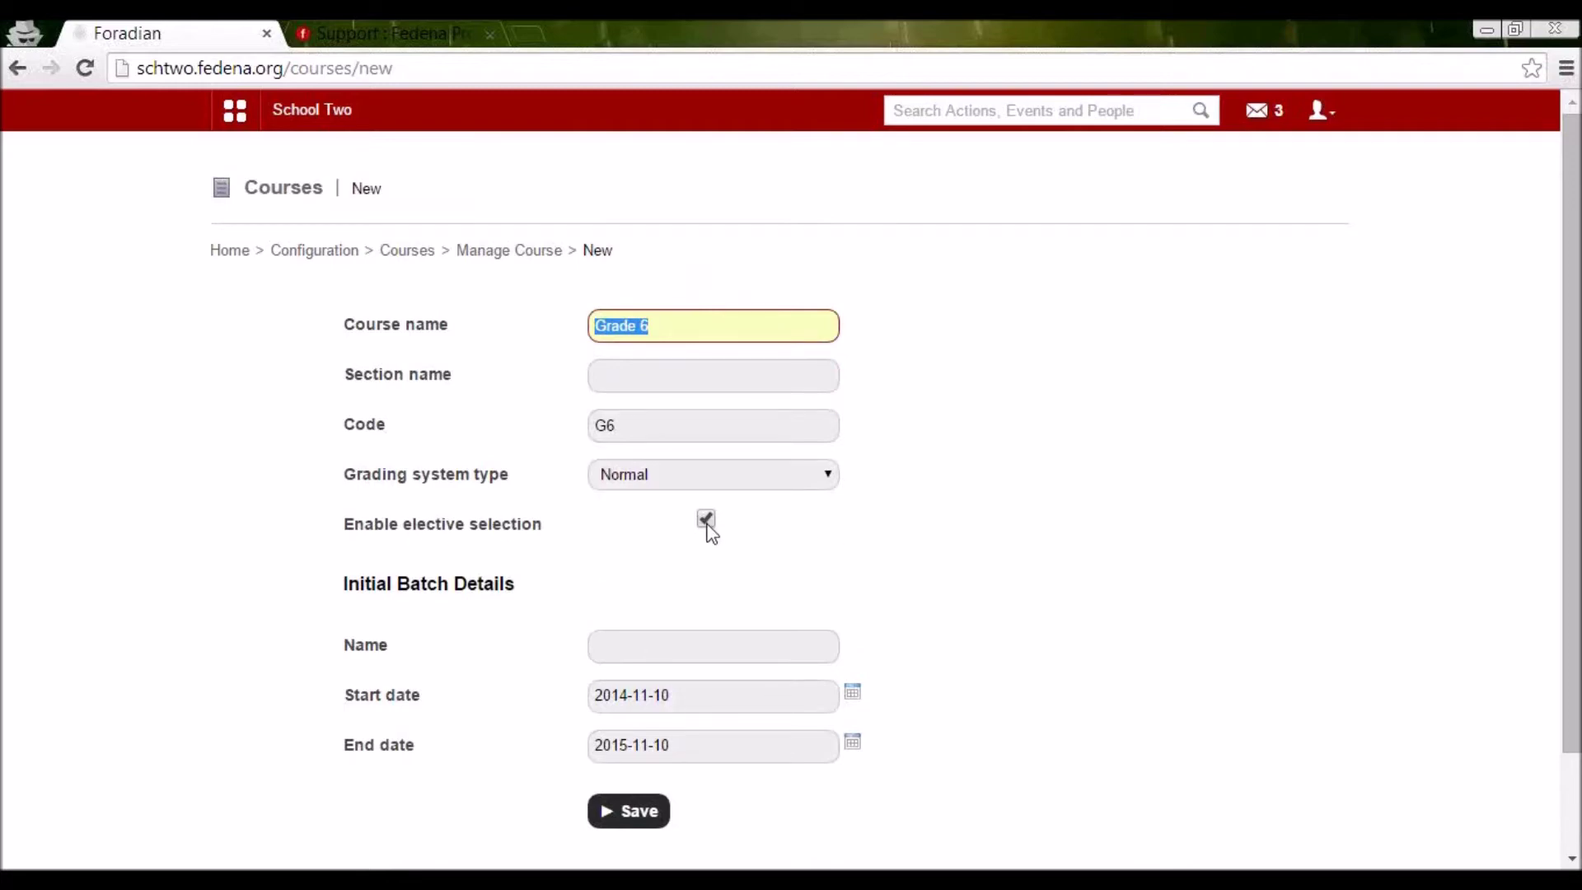
# Name the initial batch A 2014, keep the default dates, and save the new course.
pyautogui.click(630, 650)
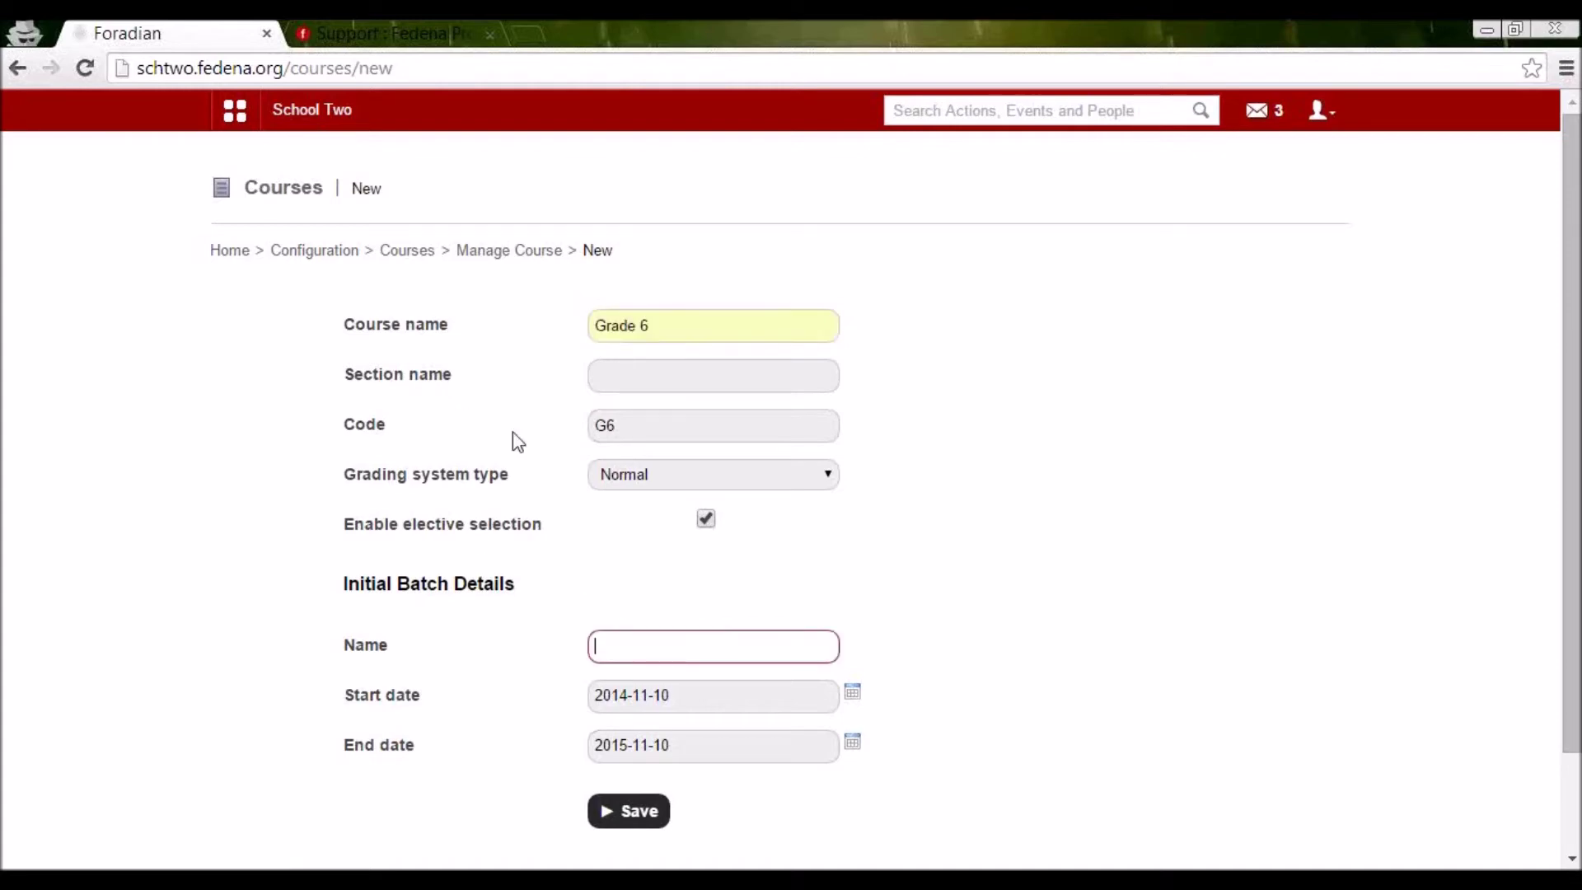
pyautogui.click(630, 653)
pyautogui.write('A 2014')
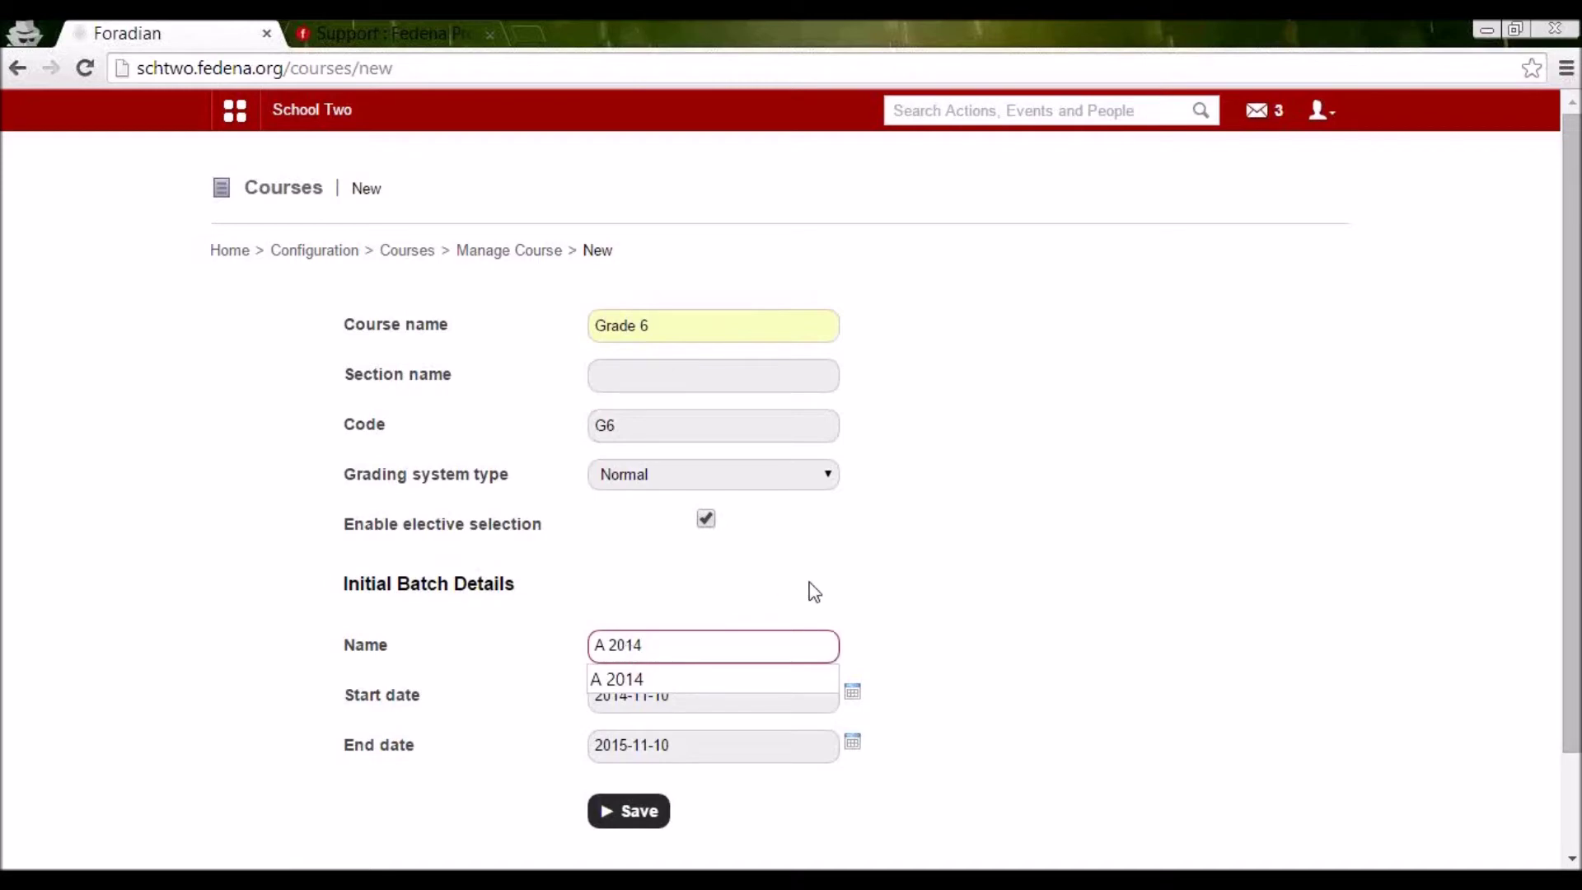
pyautogui.click(954, 604)
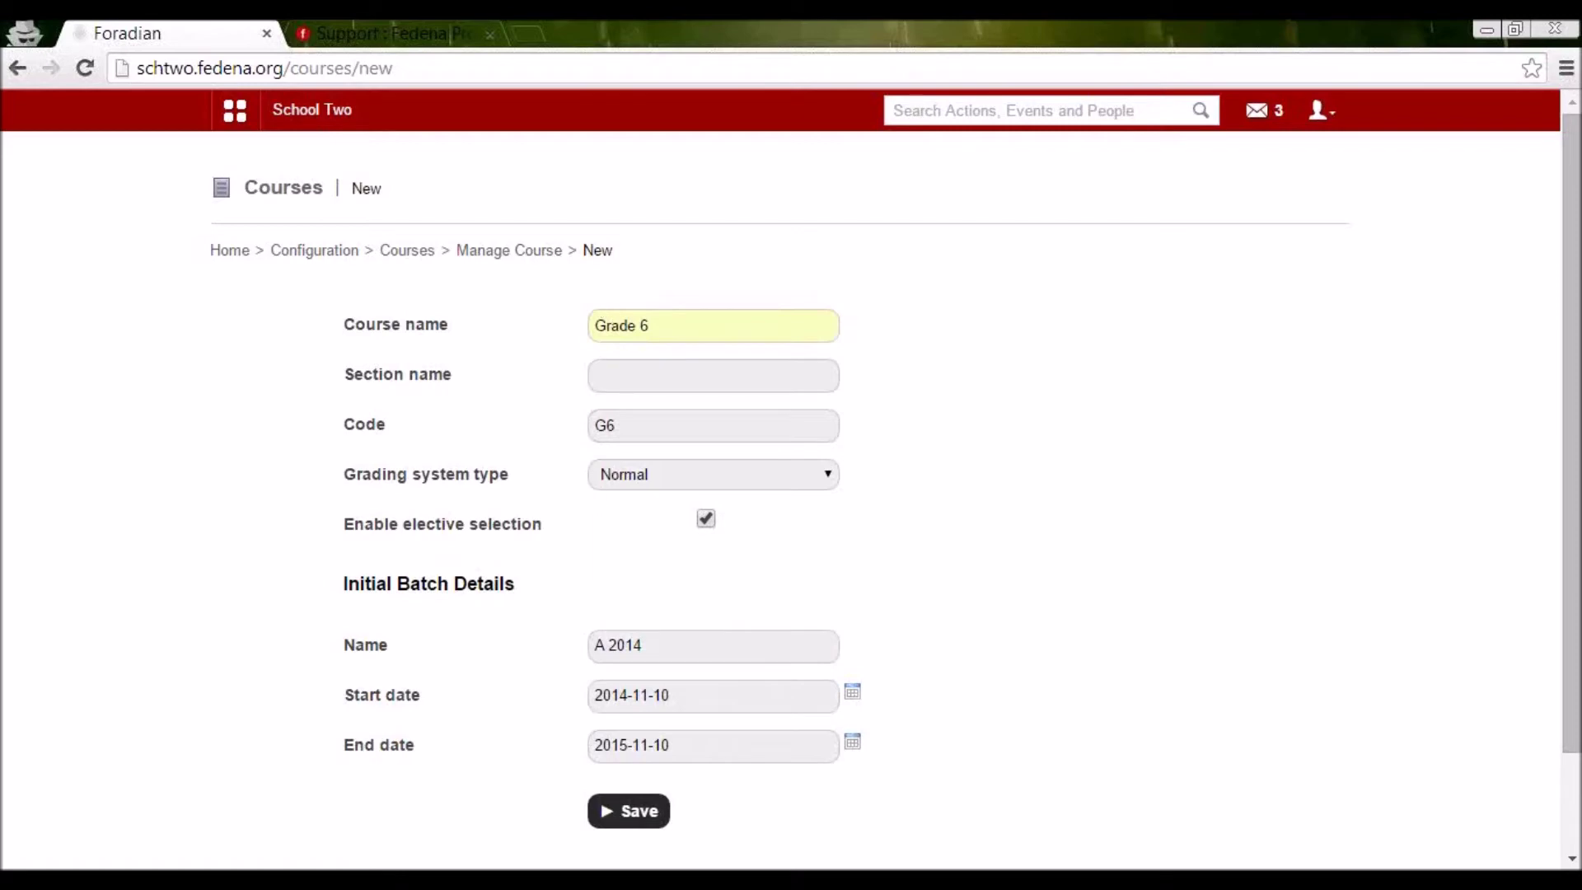
pyautogui.click(639, 817)
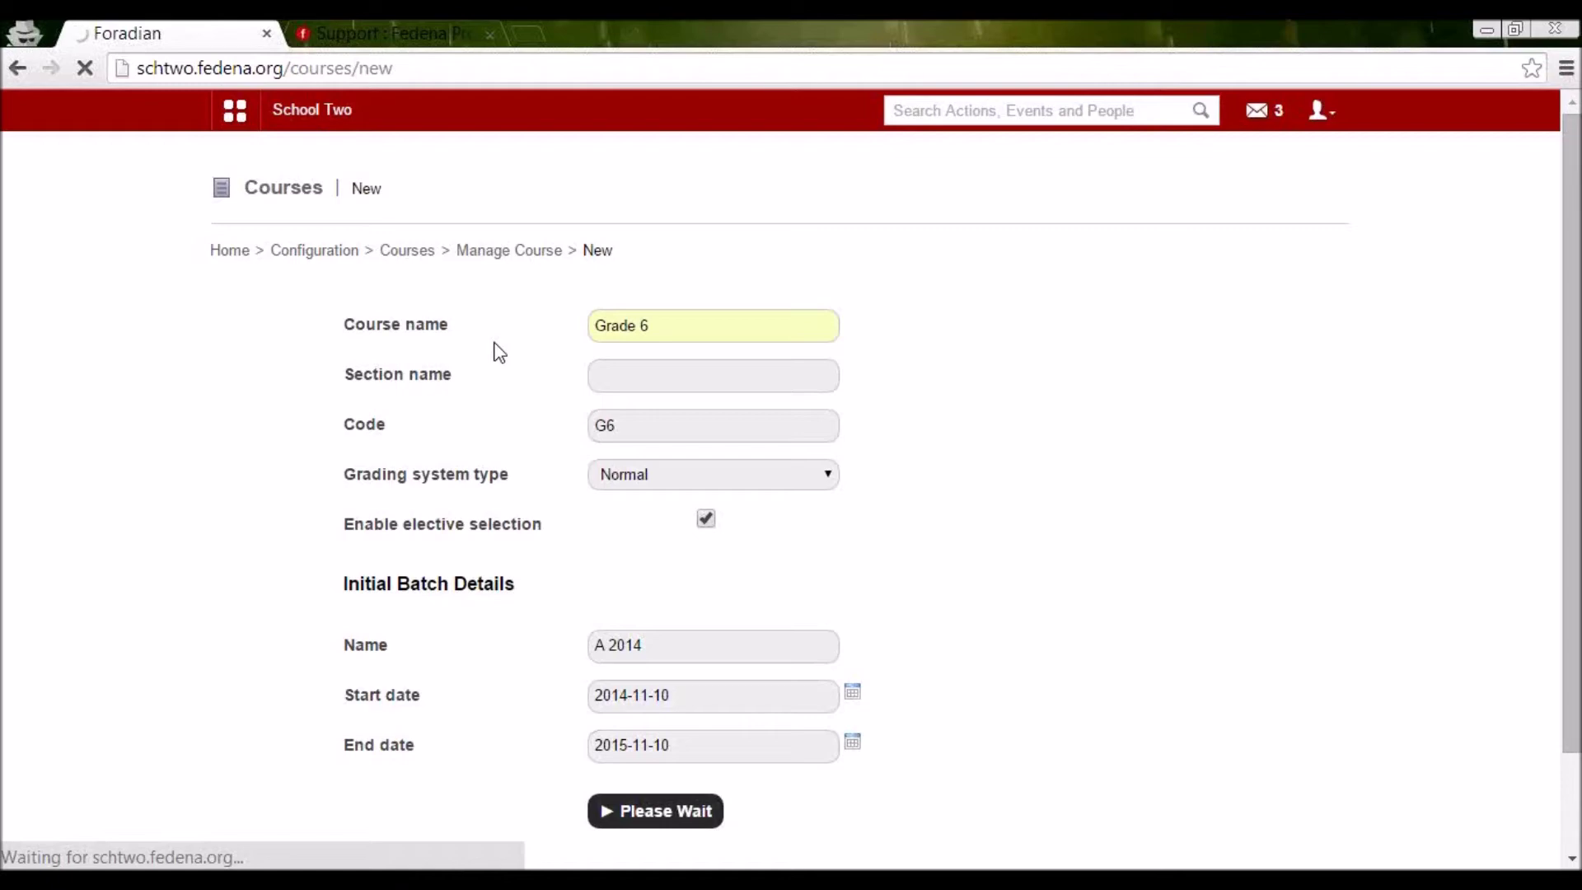
pyautogui.scroll(-2, 498, 558)
pyautogui.scroll(2, 498, 558)
pyautogui.scroll(-2, 498, 558)
pyautogui.scroll(2, 499, 558)
pyautogui.scroll(-2, 558, 608)
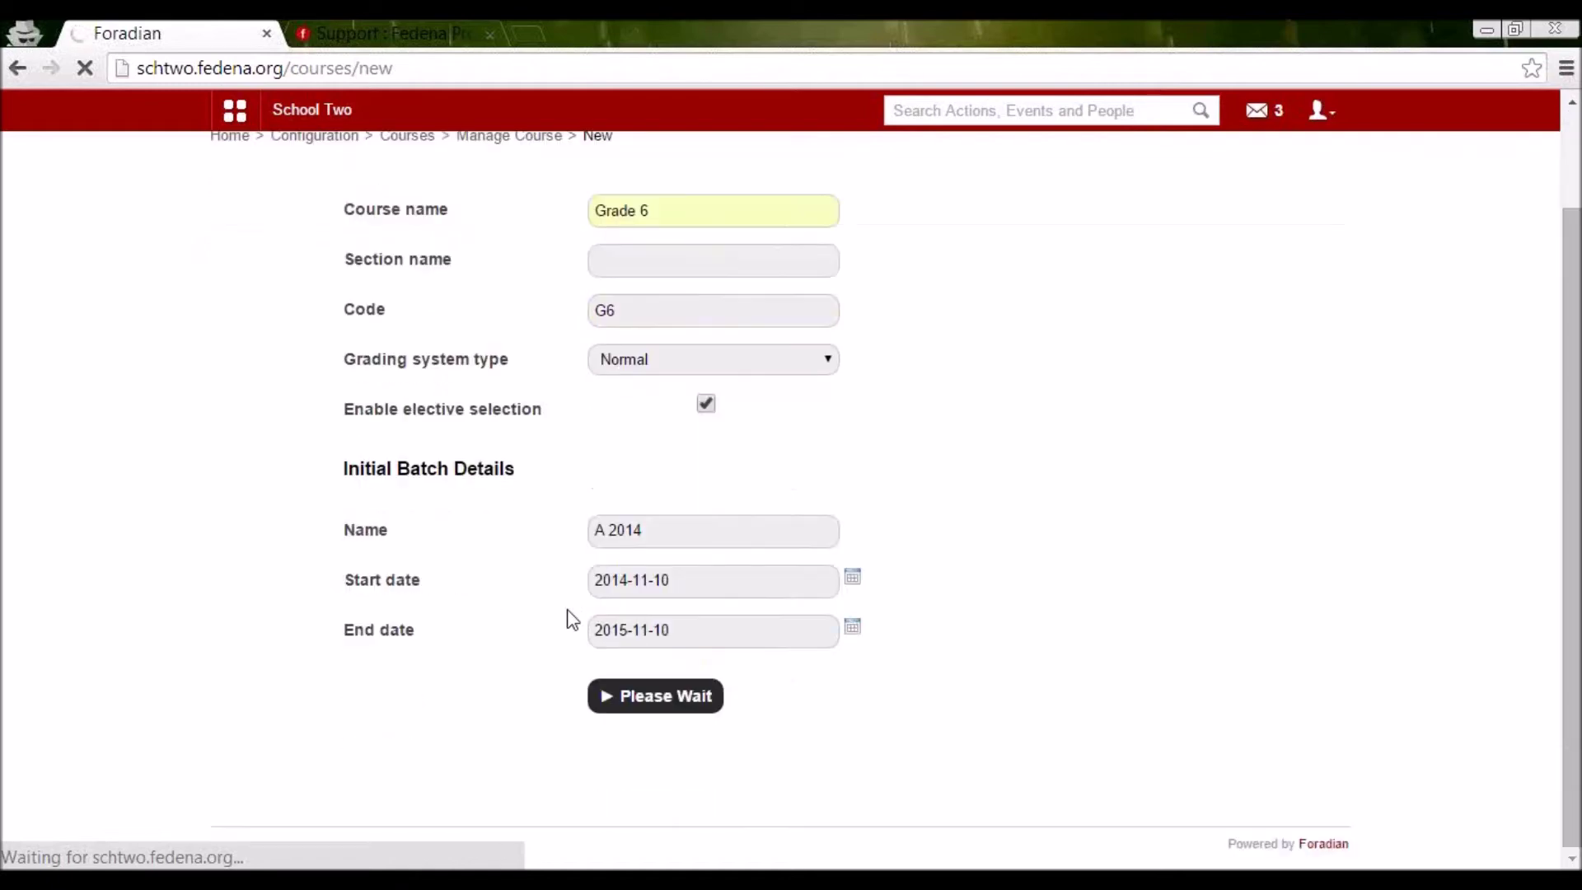
pyautogui.scroll(2, 573, 620)
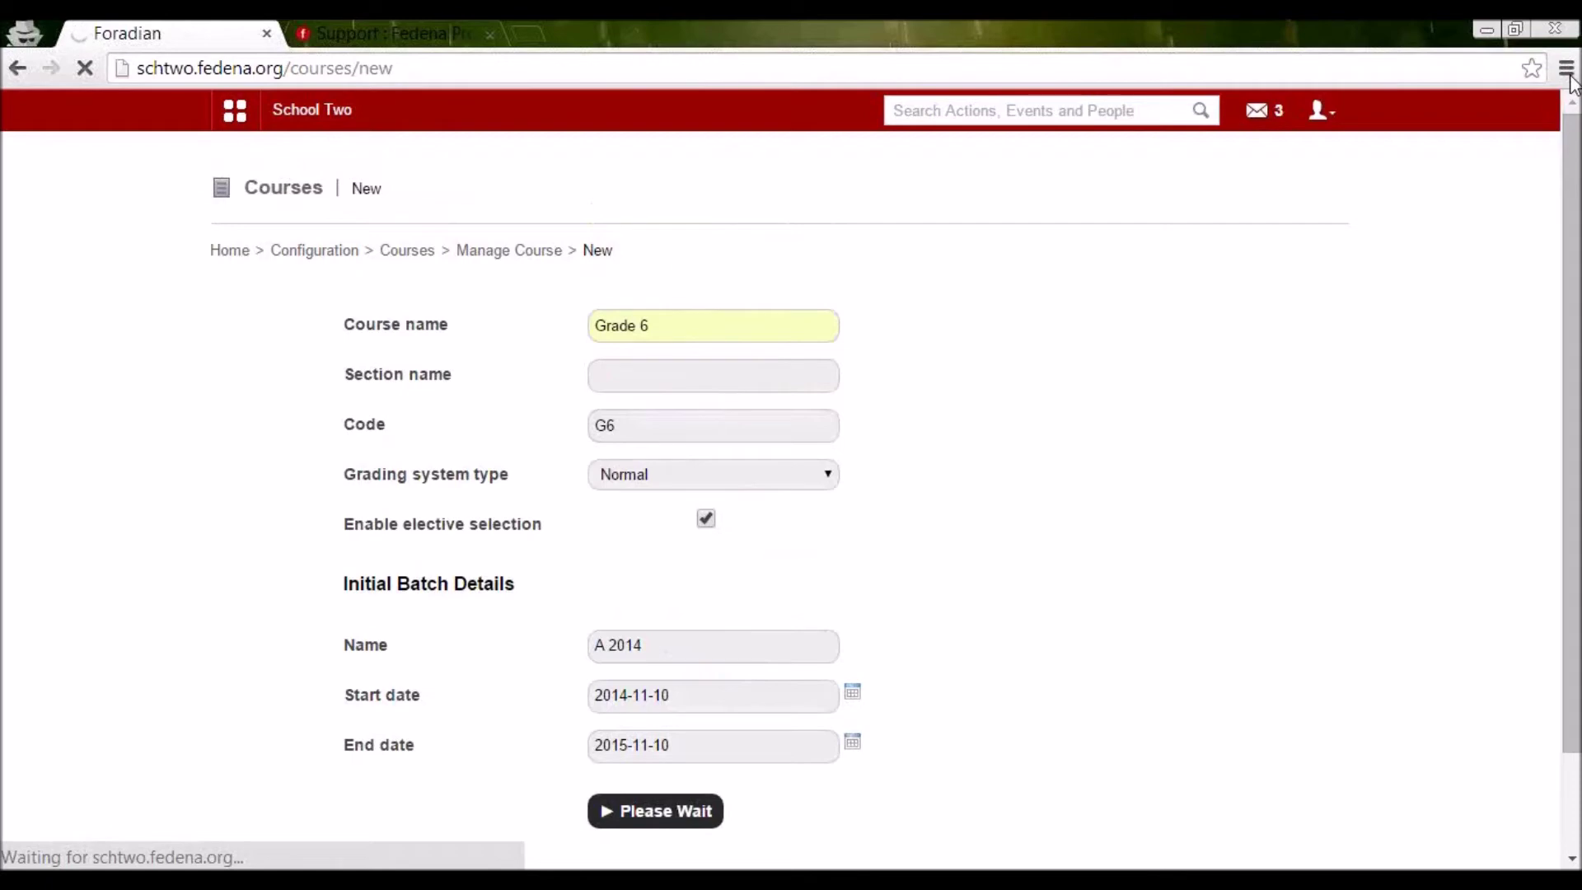
pyautogui.scroll(-2, 637, 589)
pyautogui.scroll(2, 636, 589)
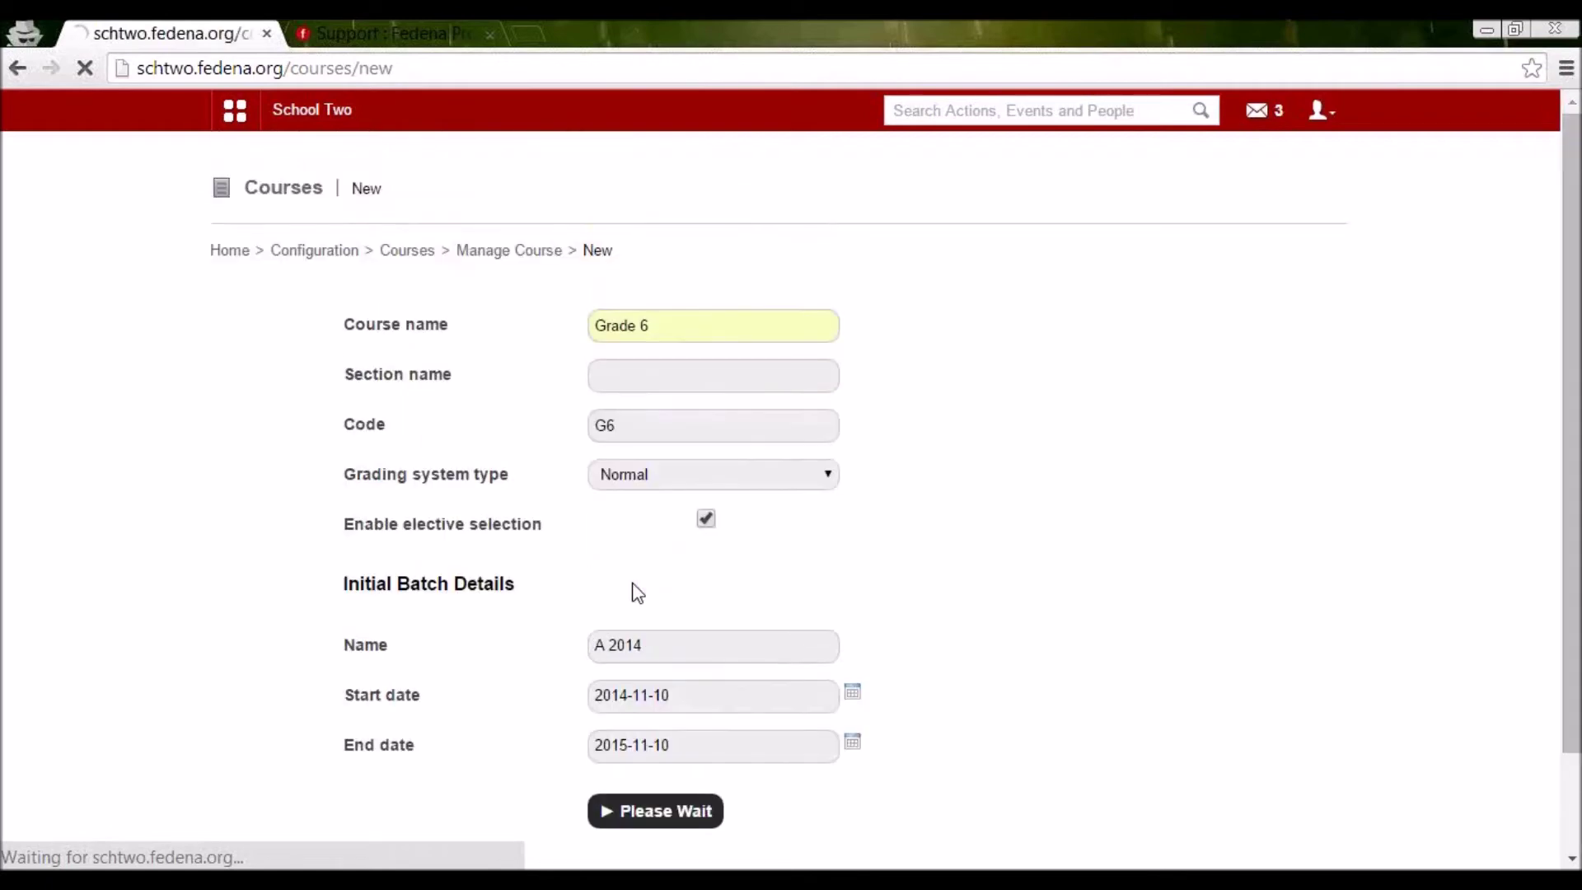
pyautogui.scroll(-2, 597, 480)
pyautogui.scroll(2, 621, 490)
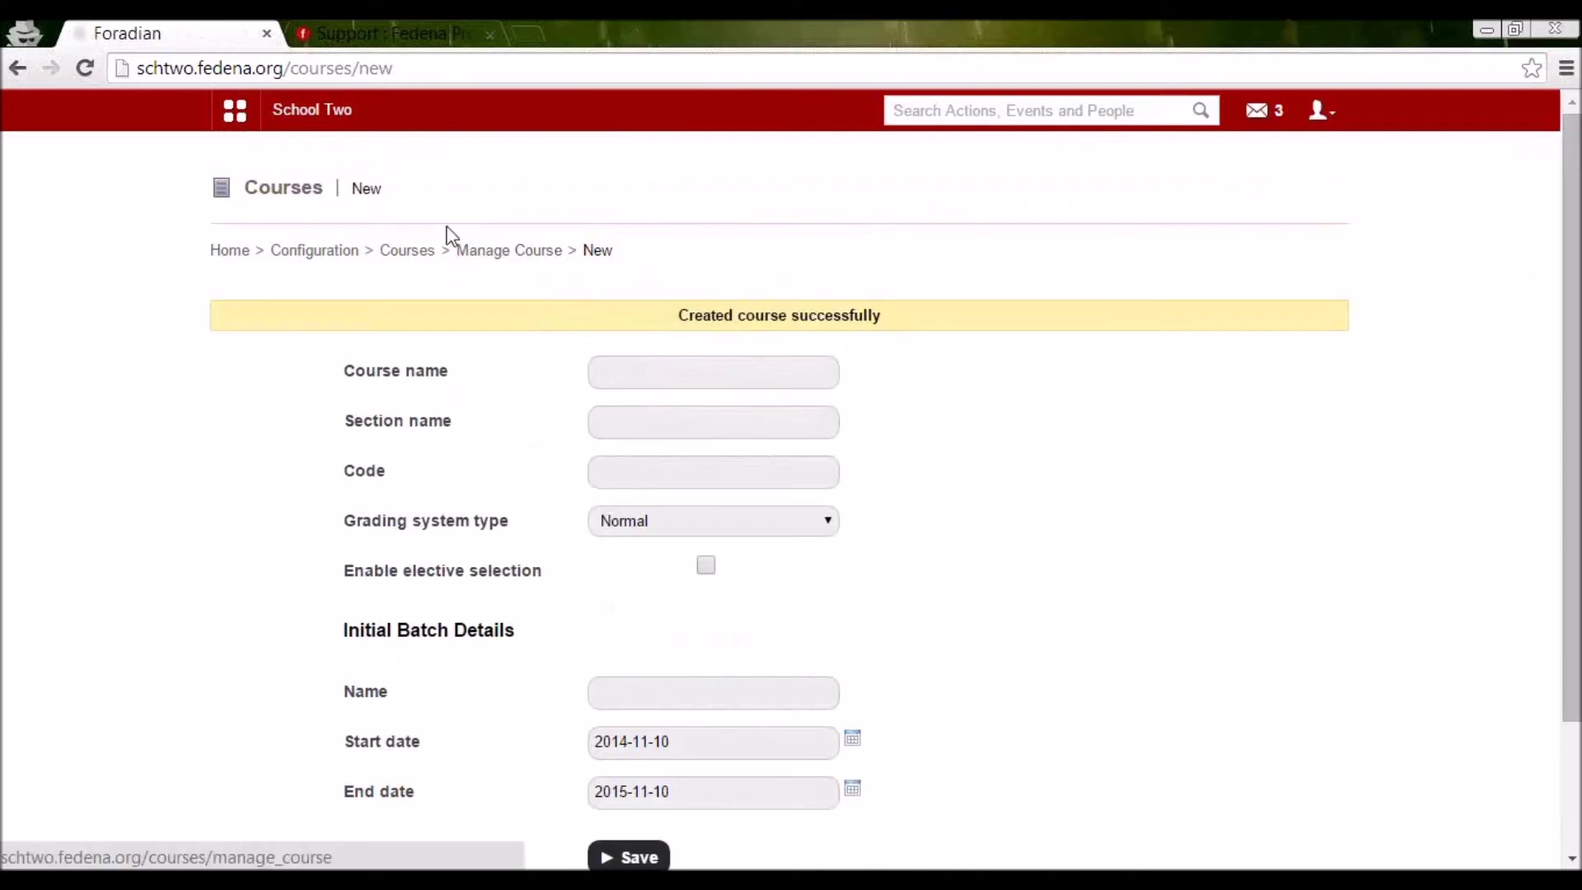
# Return to the Manage Course list and open the Grade 6 course to show its batches.
pyautogui.click(407, 251)
pyautogui.click(505, 321)
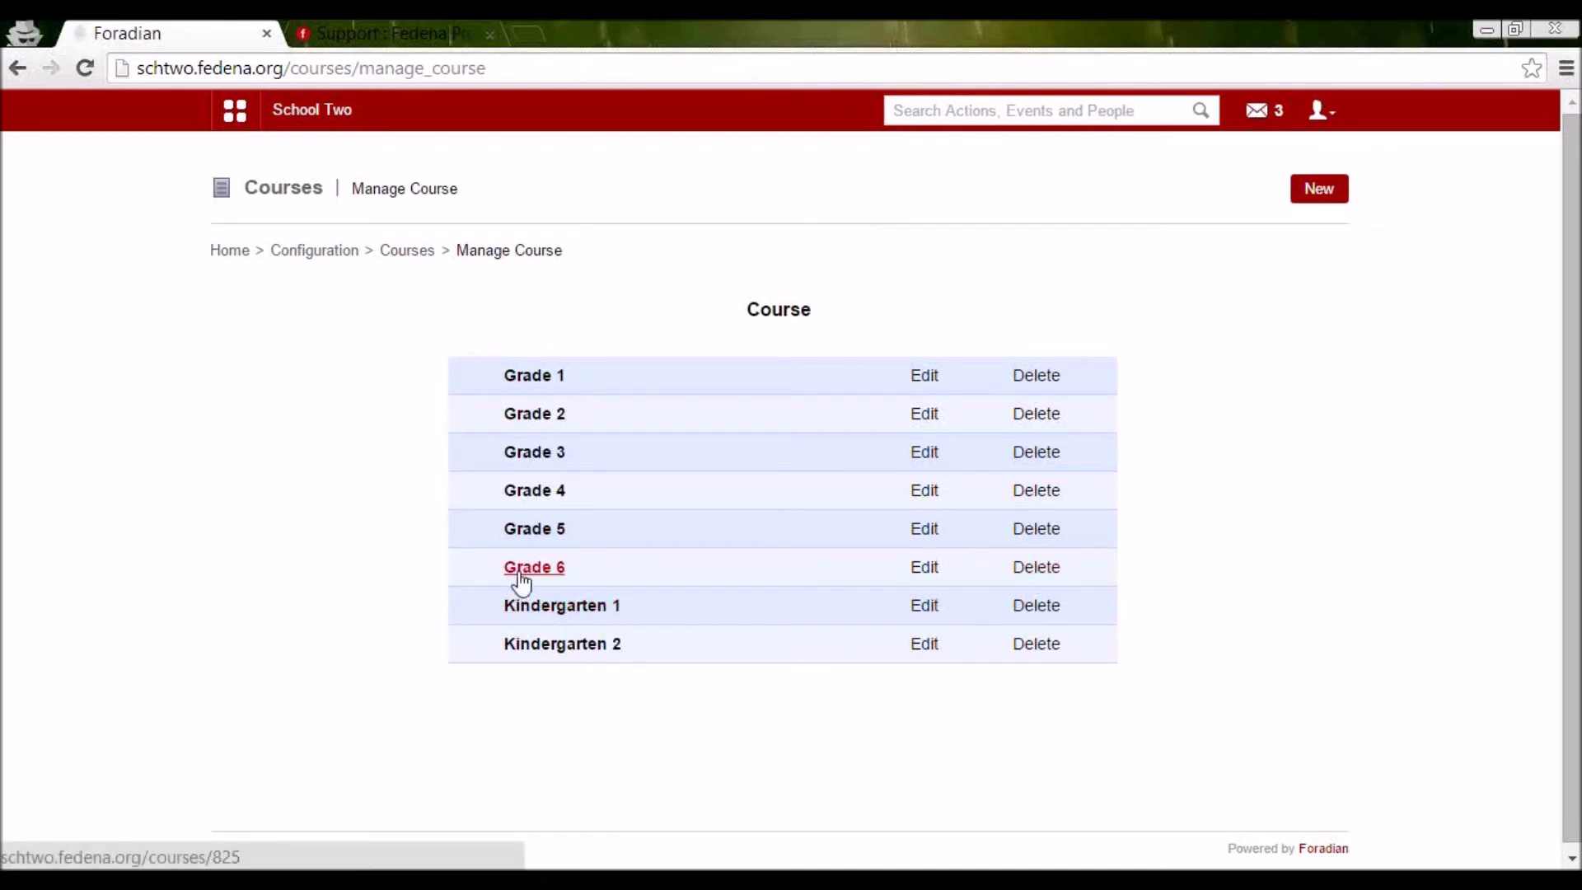
pyautogui.click(528, 567)
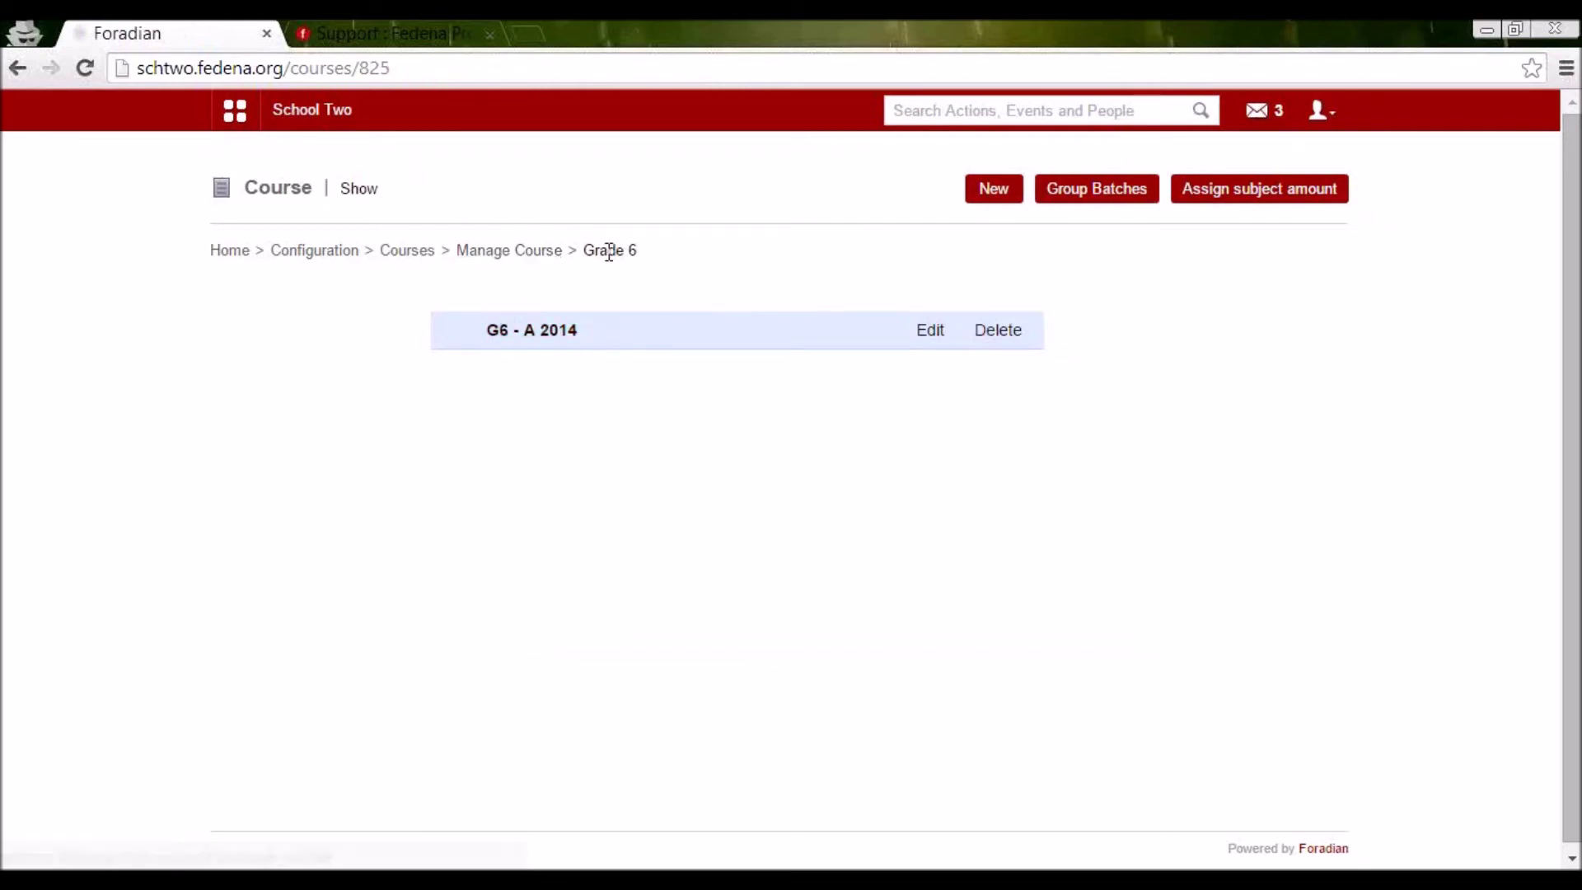
# Create a batch named B 2014 in Grade 6 with the default dates, and reopen the course's batch list.
pyautogui.click(994, 191)
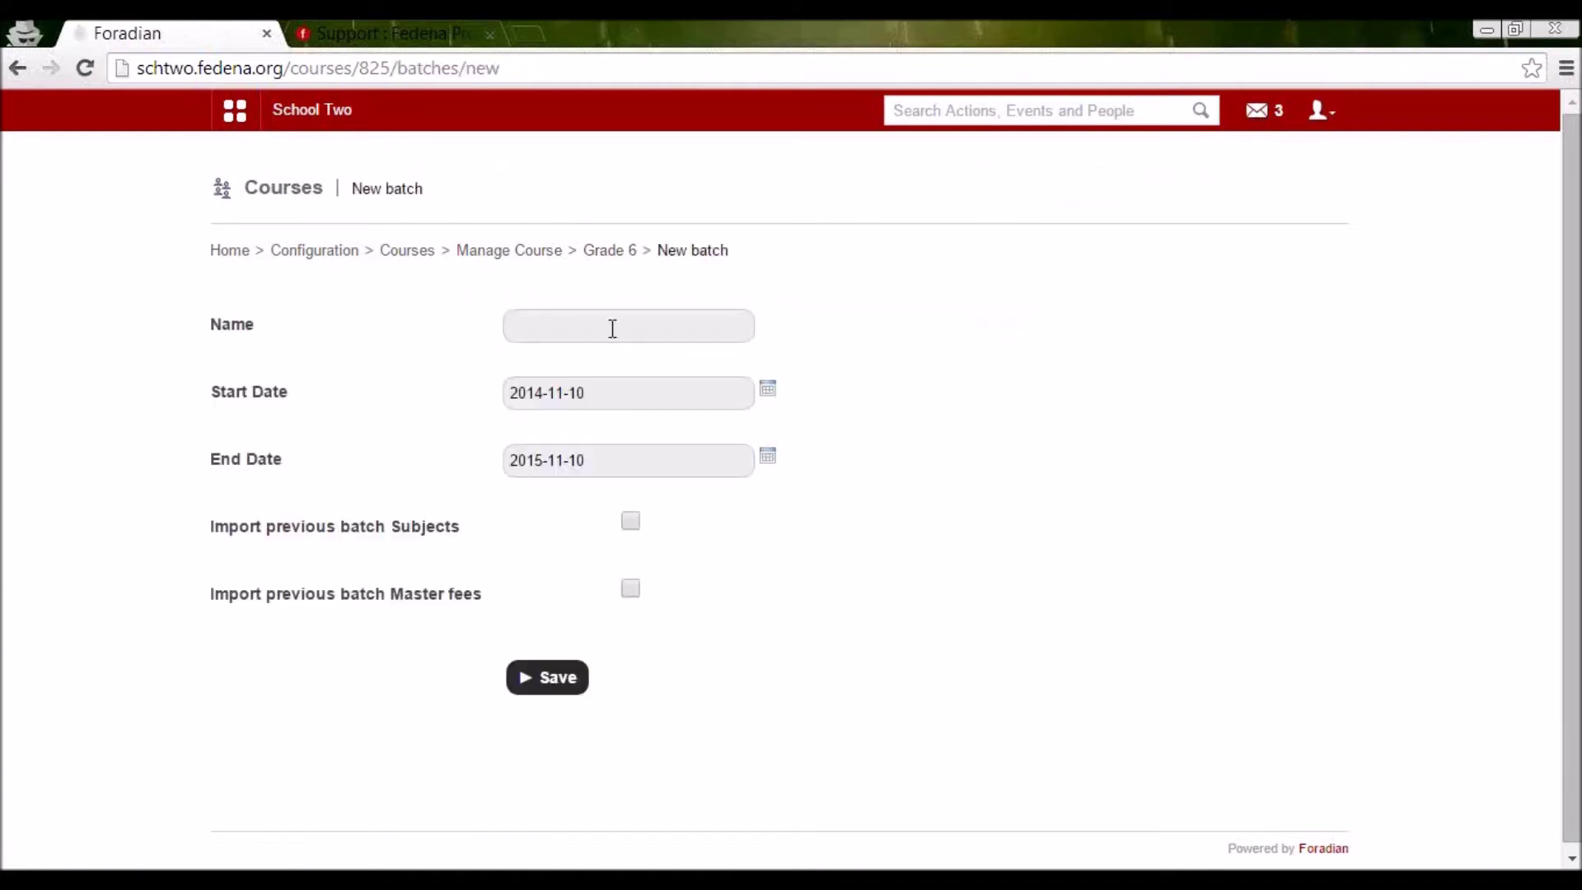
pyautogui.click(605, 326)
pyautogui.write('B ')
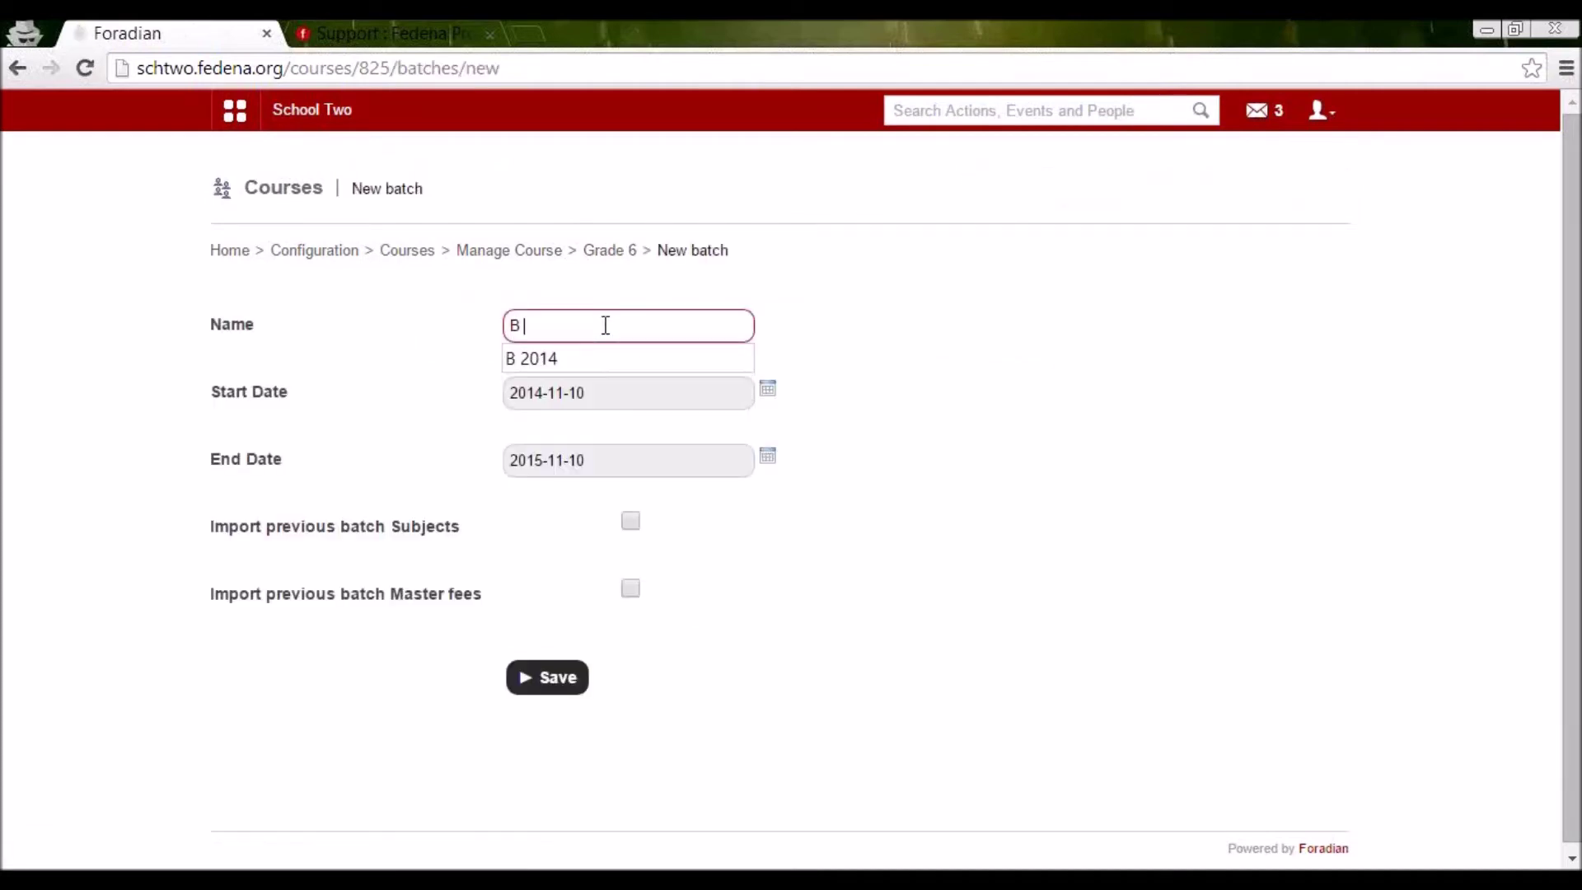
pyautogui.write('2014')
pyautogui.click(807, 381)
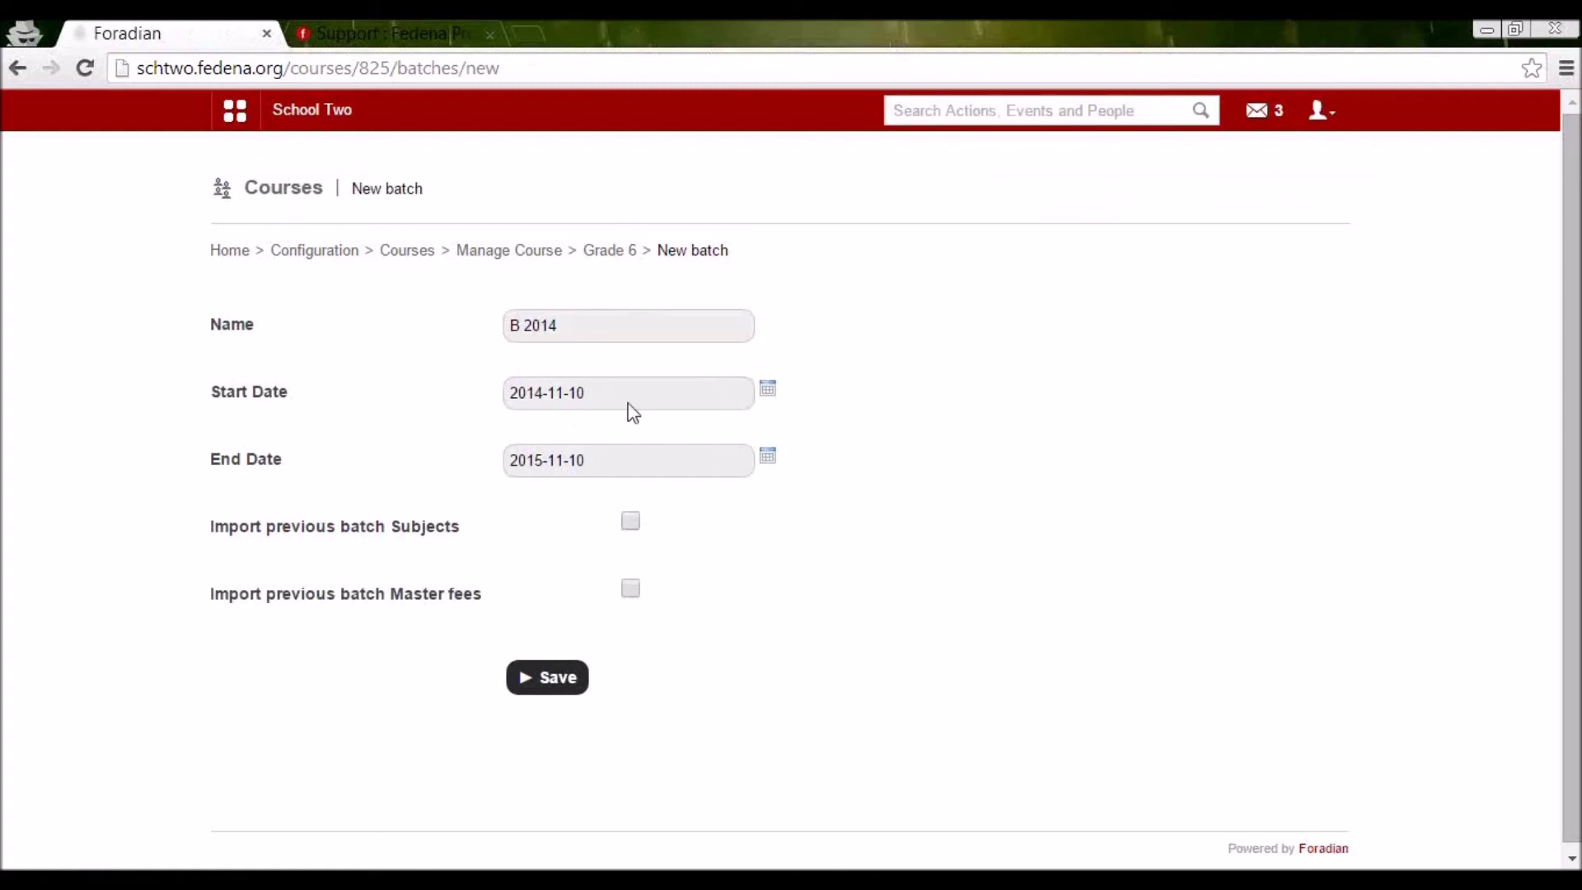
pyautogui.click(544, 682)
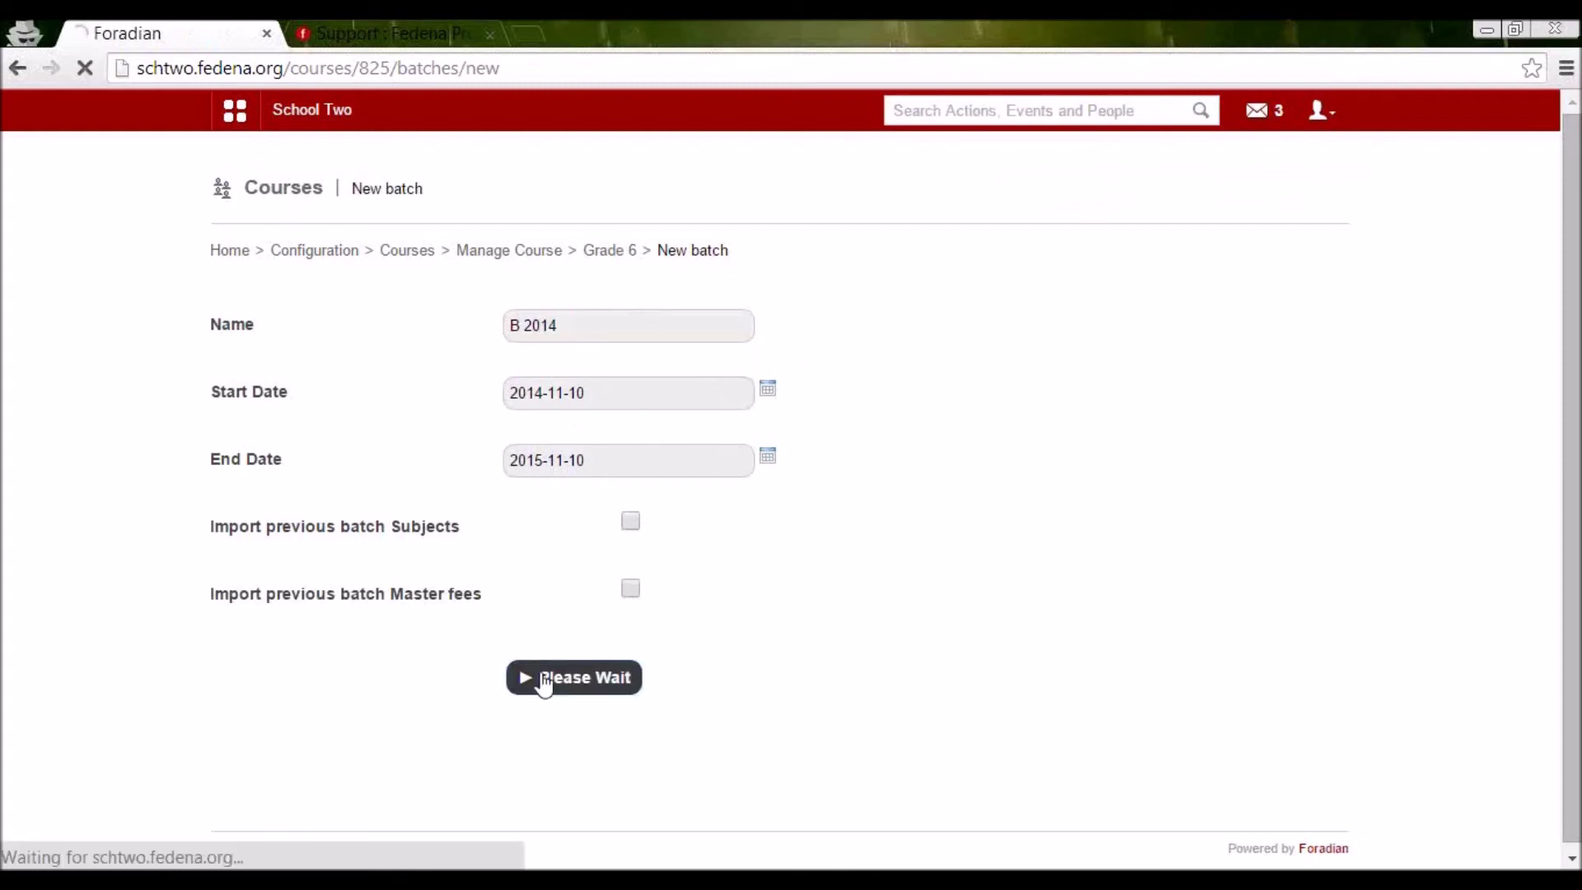
pyautogui.click(537, 251)
pyautogui.click(543, 569)
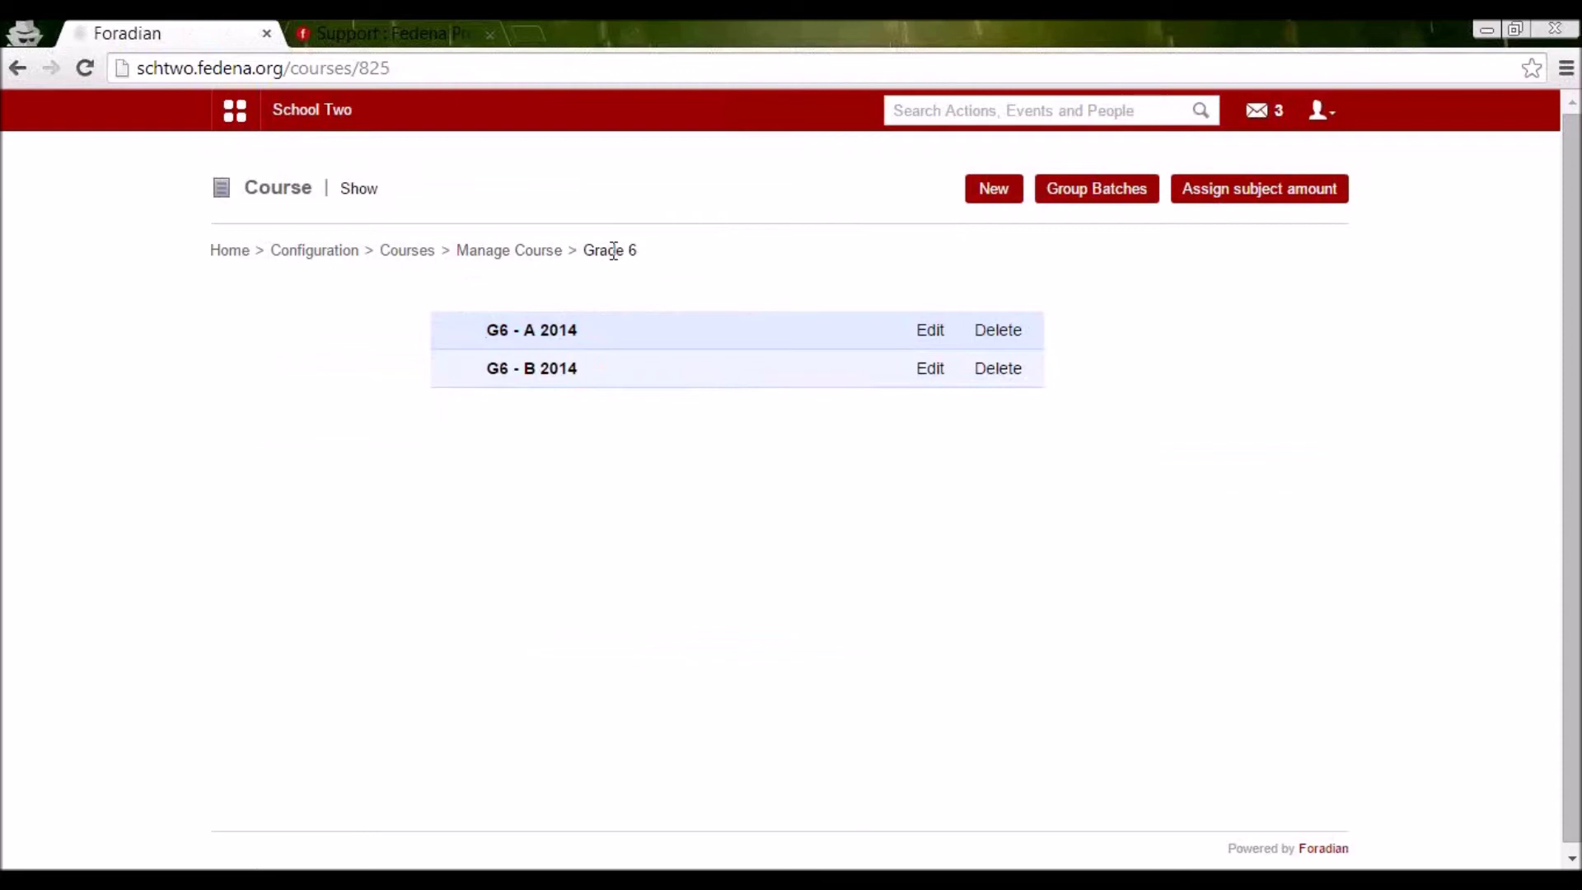
# Go to Manage Batch in the course configuration, choose the Grade 6 course, and open the details of its A 2014 batch.
pyautogui.click(350, 255)
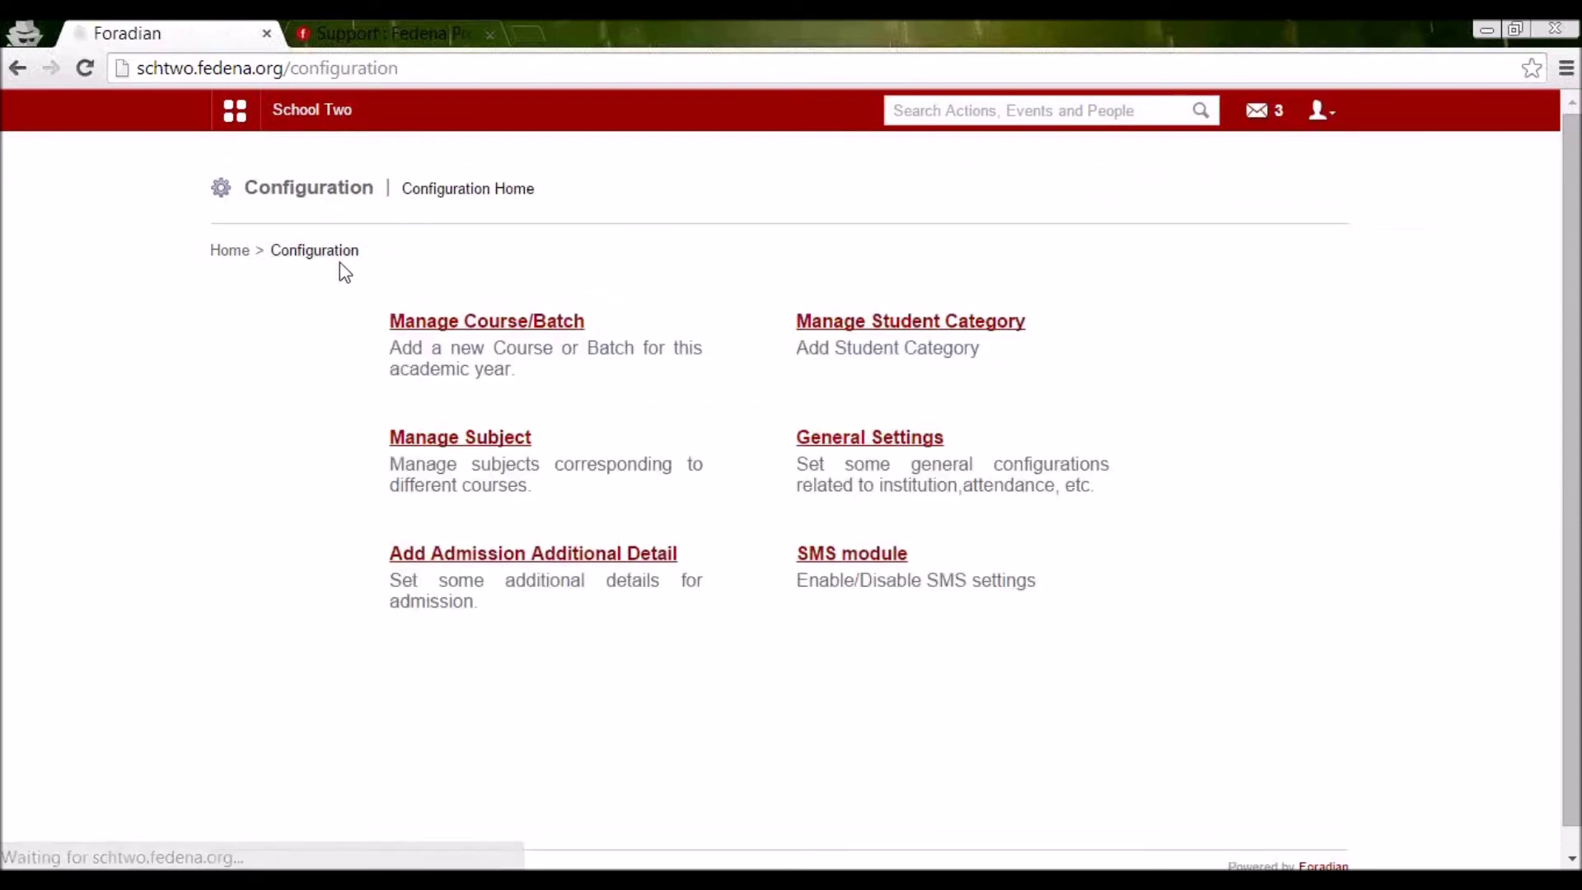
pyautogui.click(472, 323)
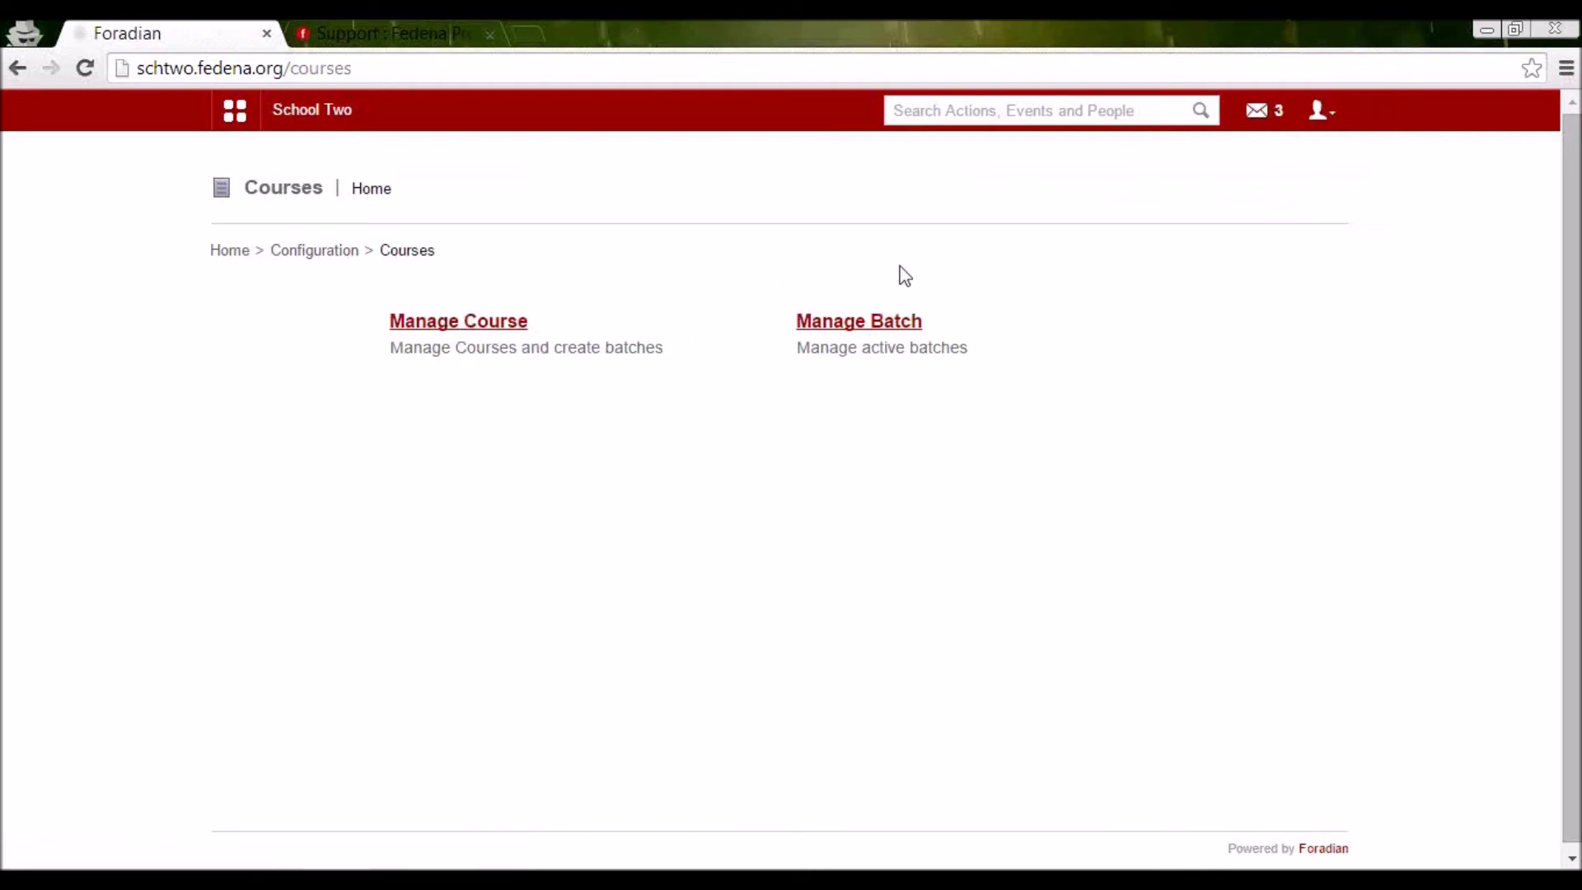
pyautogui.click(865, 327)
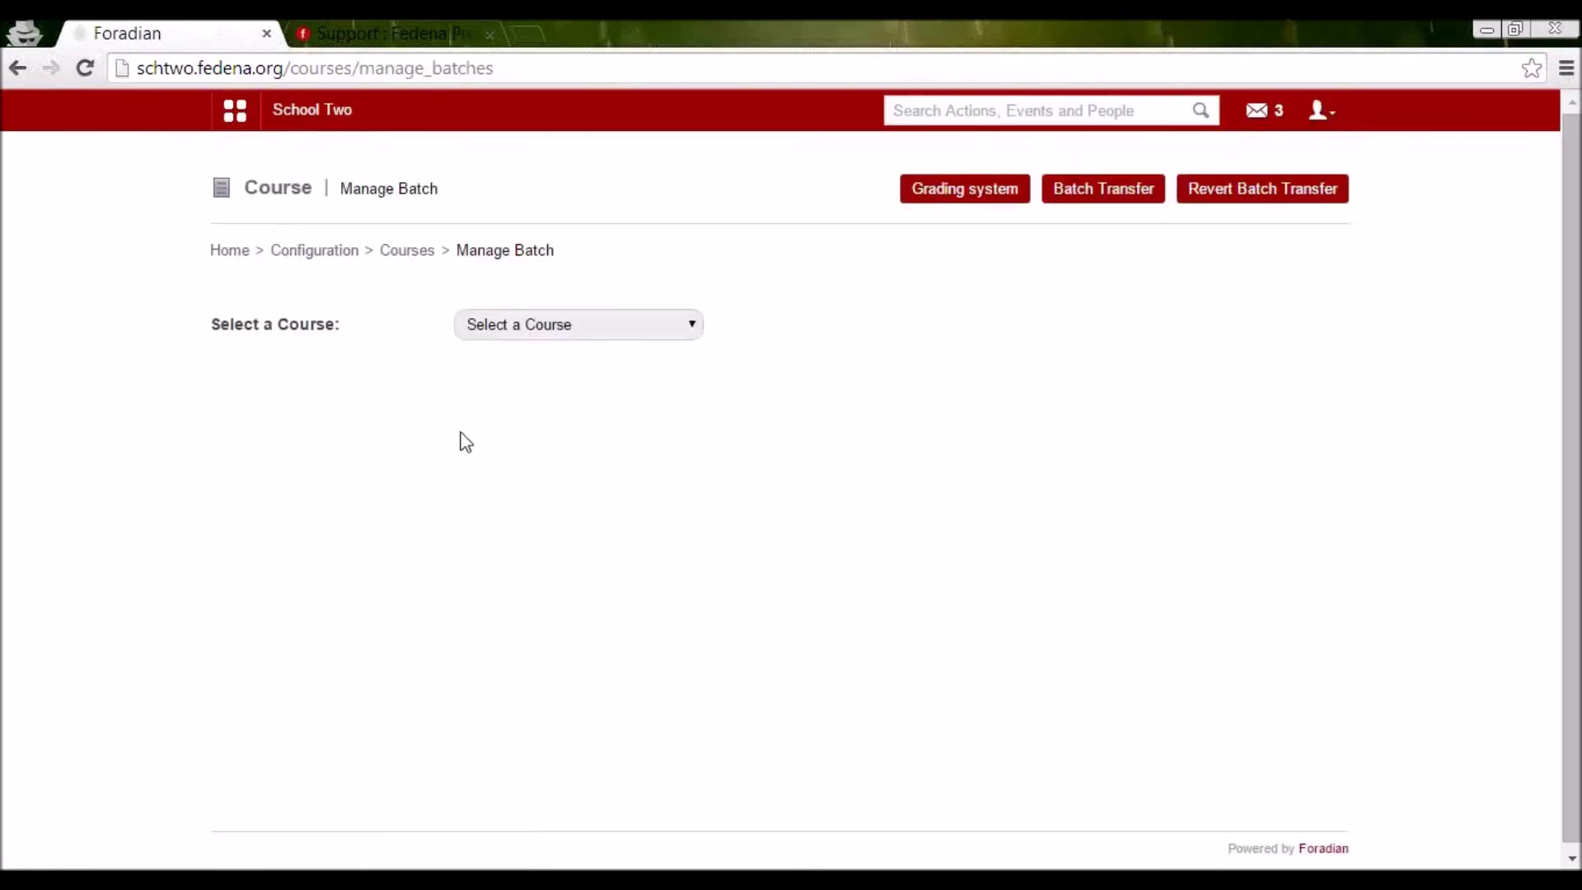
pyautogui.click(501, 333)
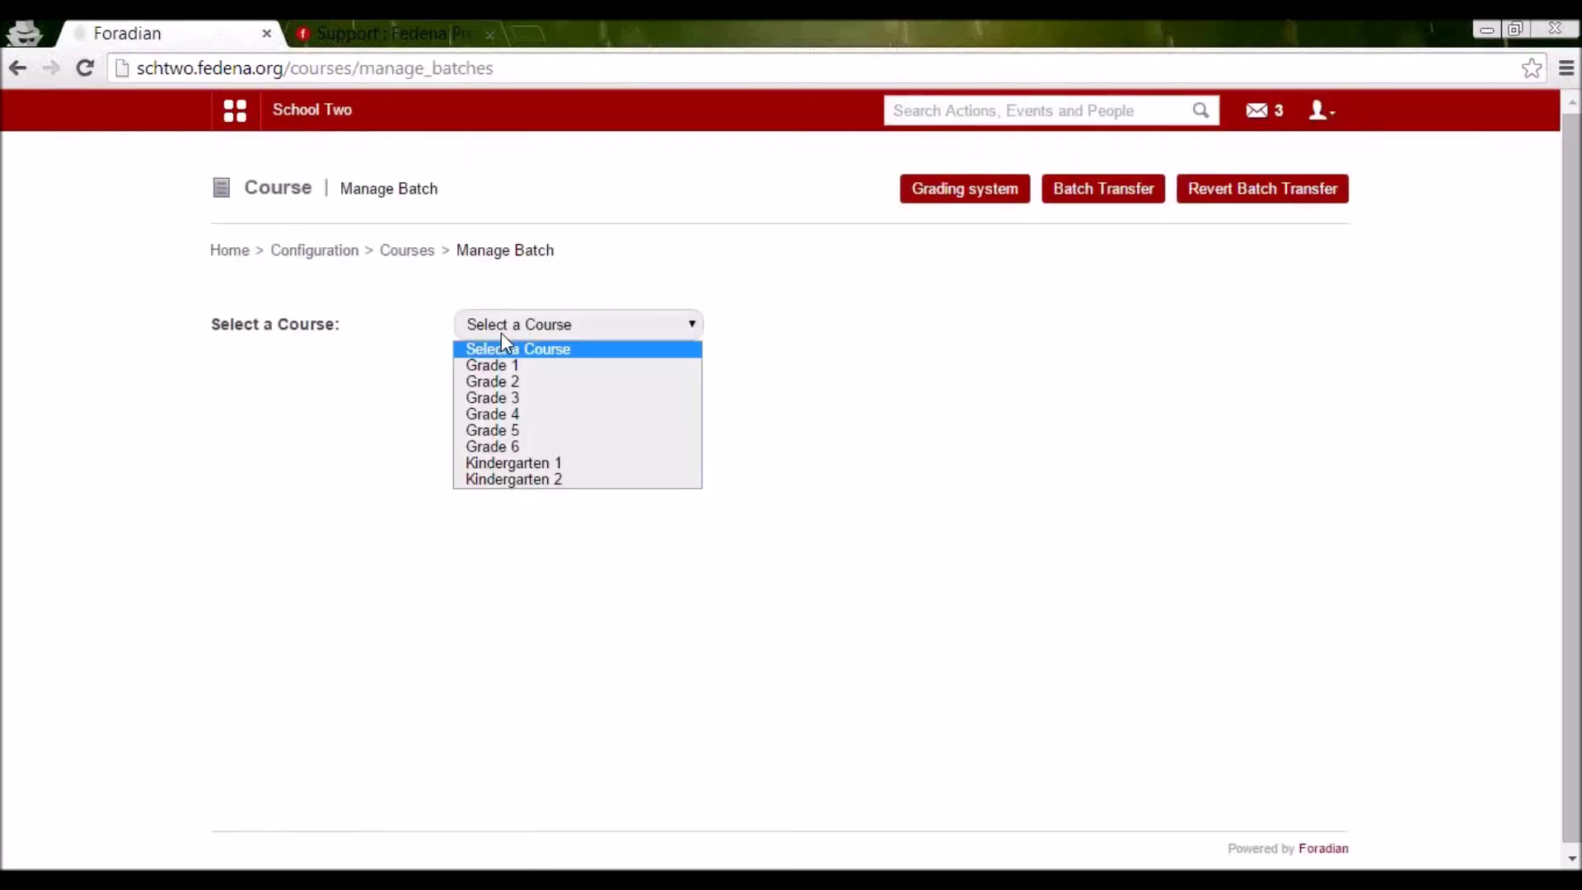
pyautogui.click(478, 449)
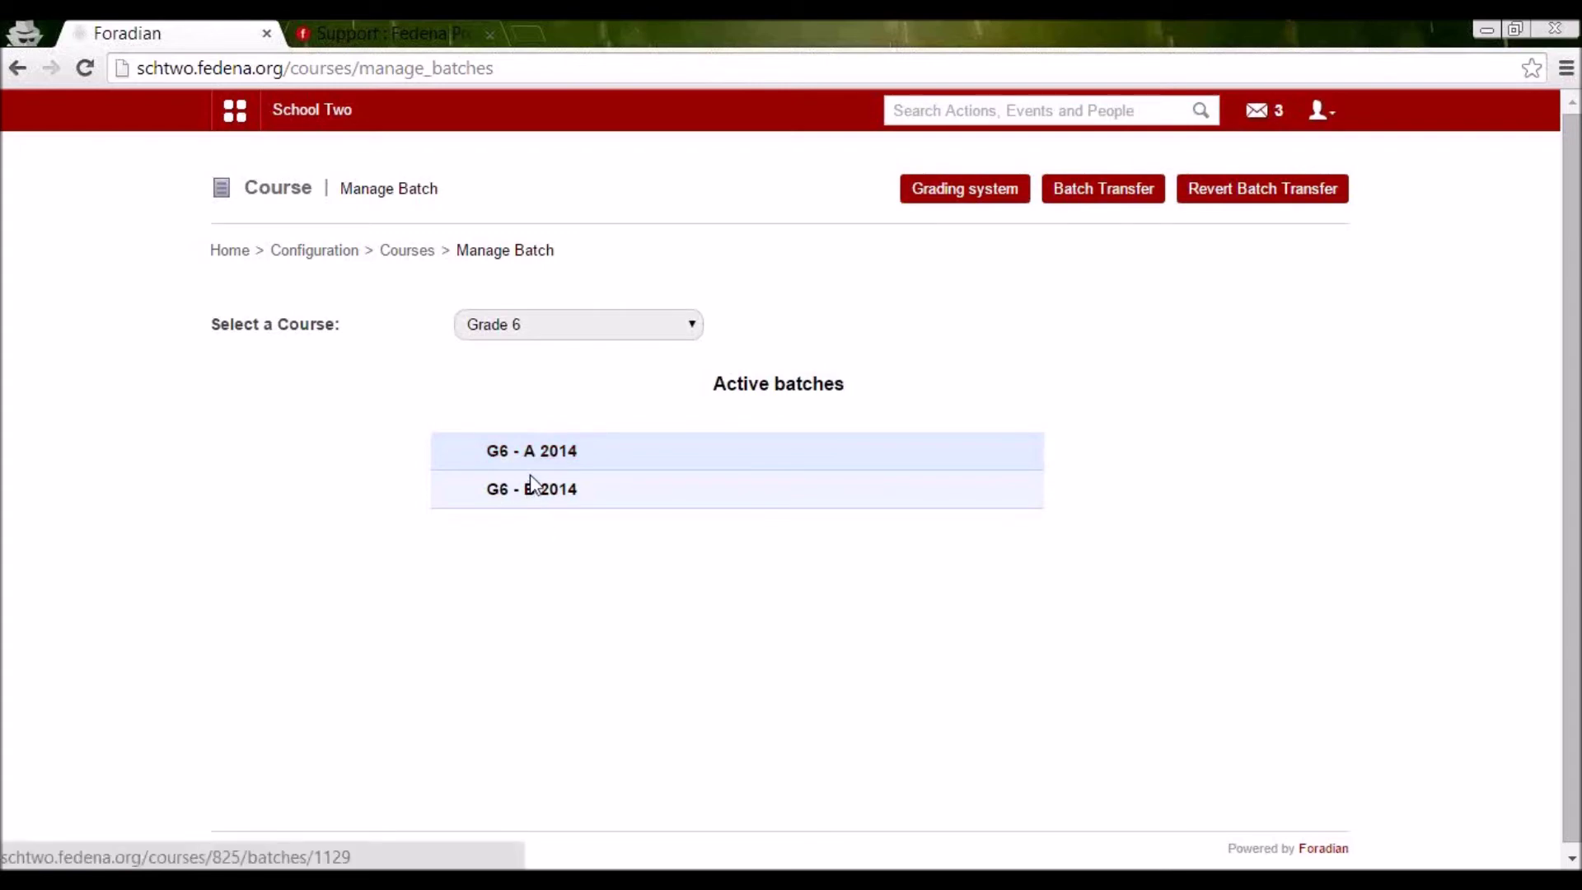
pyautogui.click(515, 453)
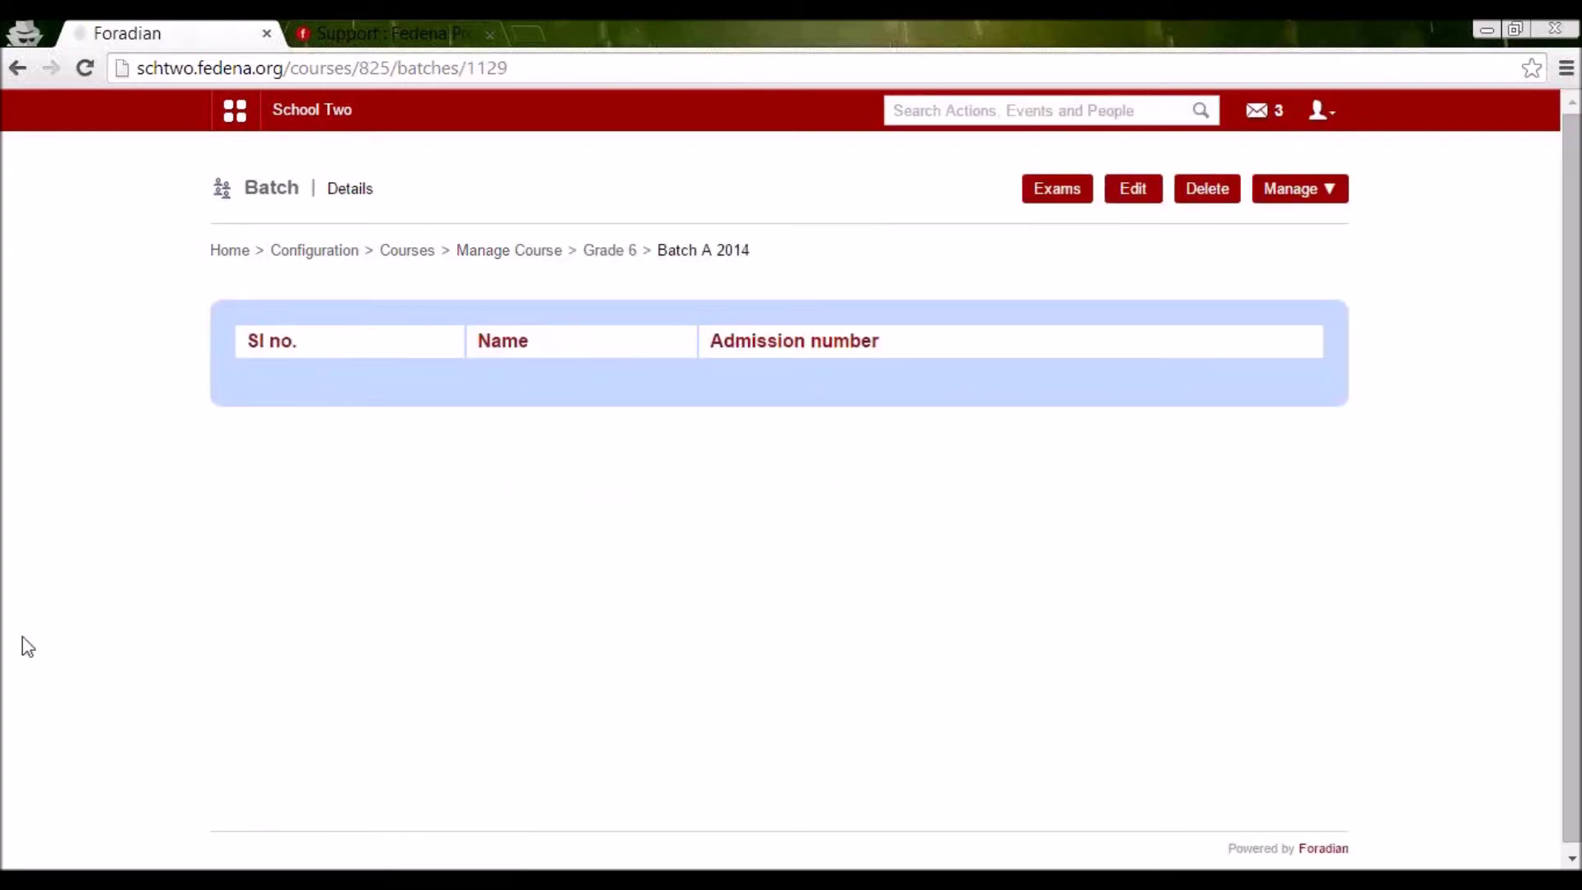
# Return from the A 2014 batch to the Grade 6 course and open the details of its B 2014 batch.
pyautogui.moveTo(664, 247); pyautogui.dragTo(750, 255)
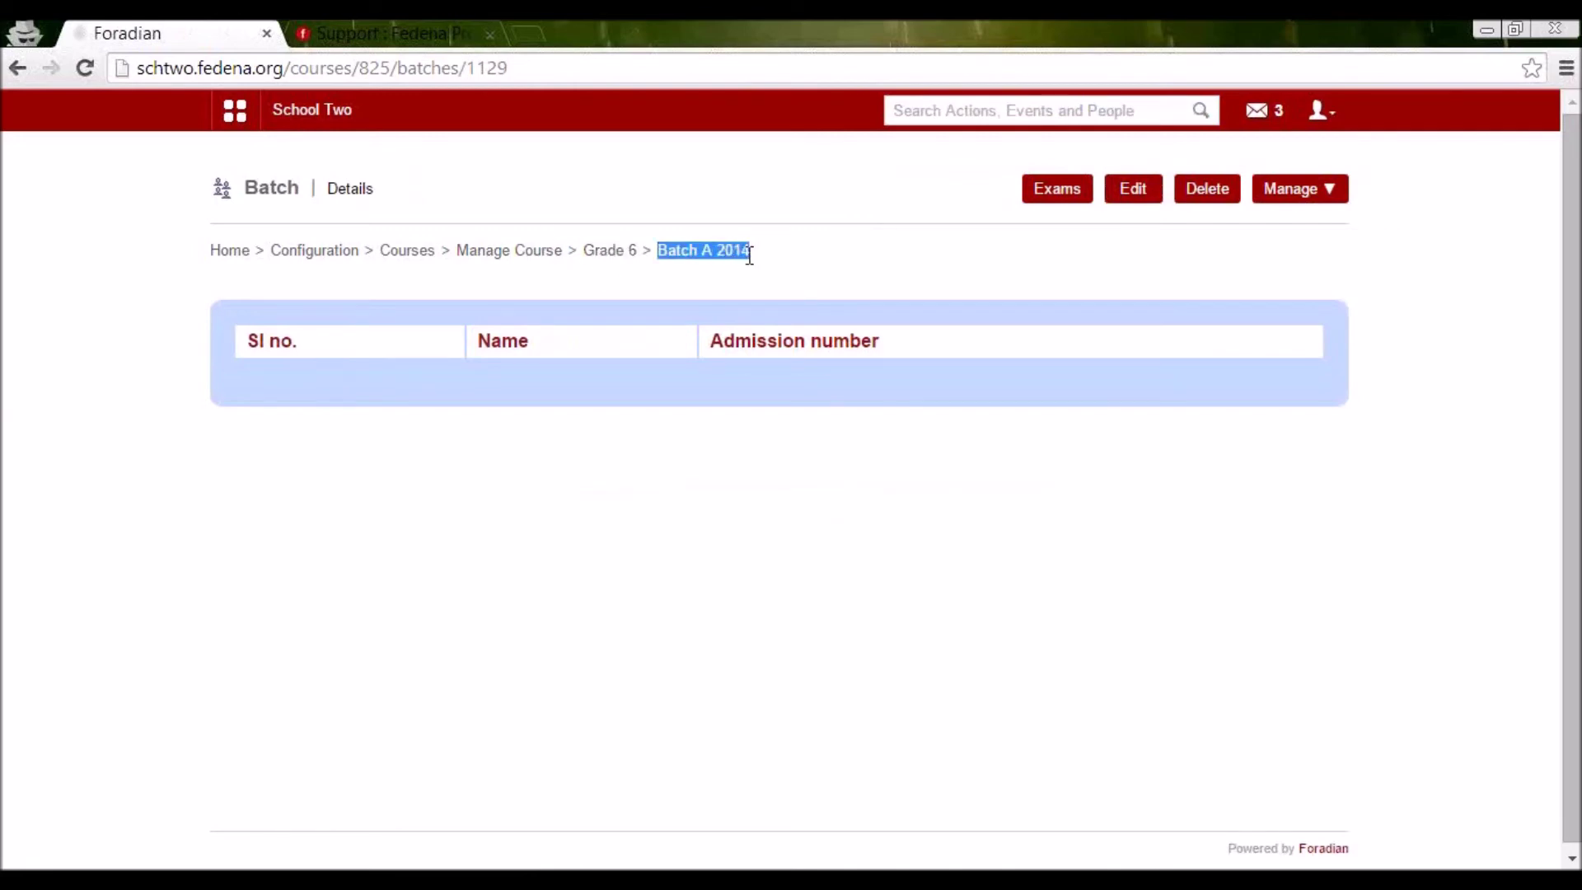
pyautogui.click(725, 427)
pyautogui.click(606, 256)
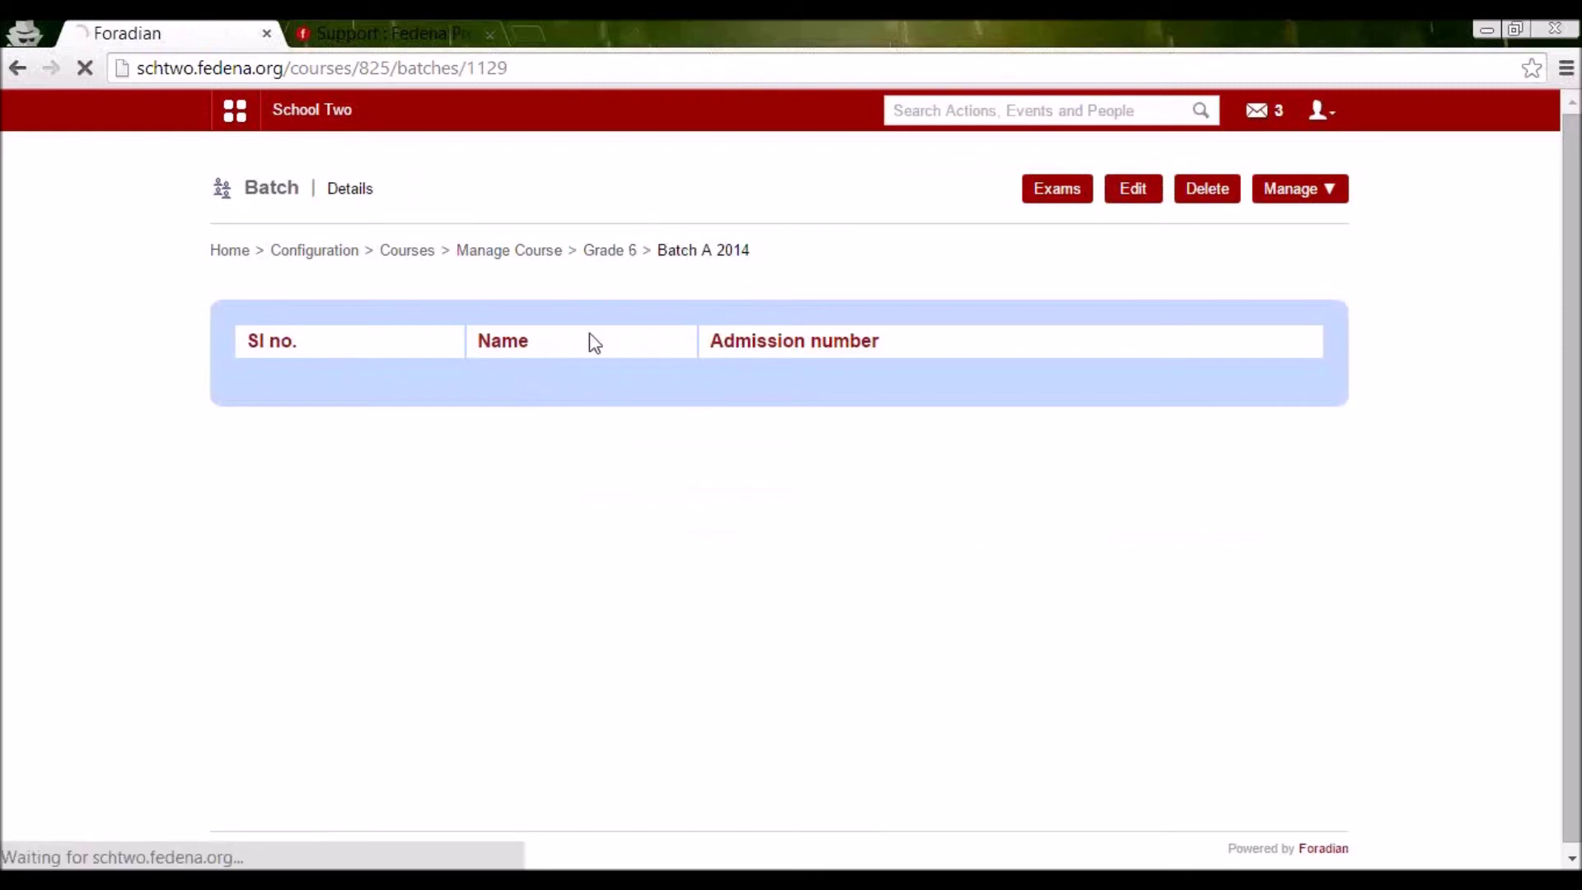
pyautogui.click(508, 367)
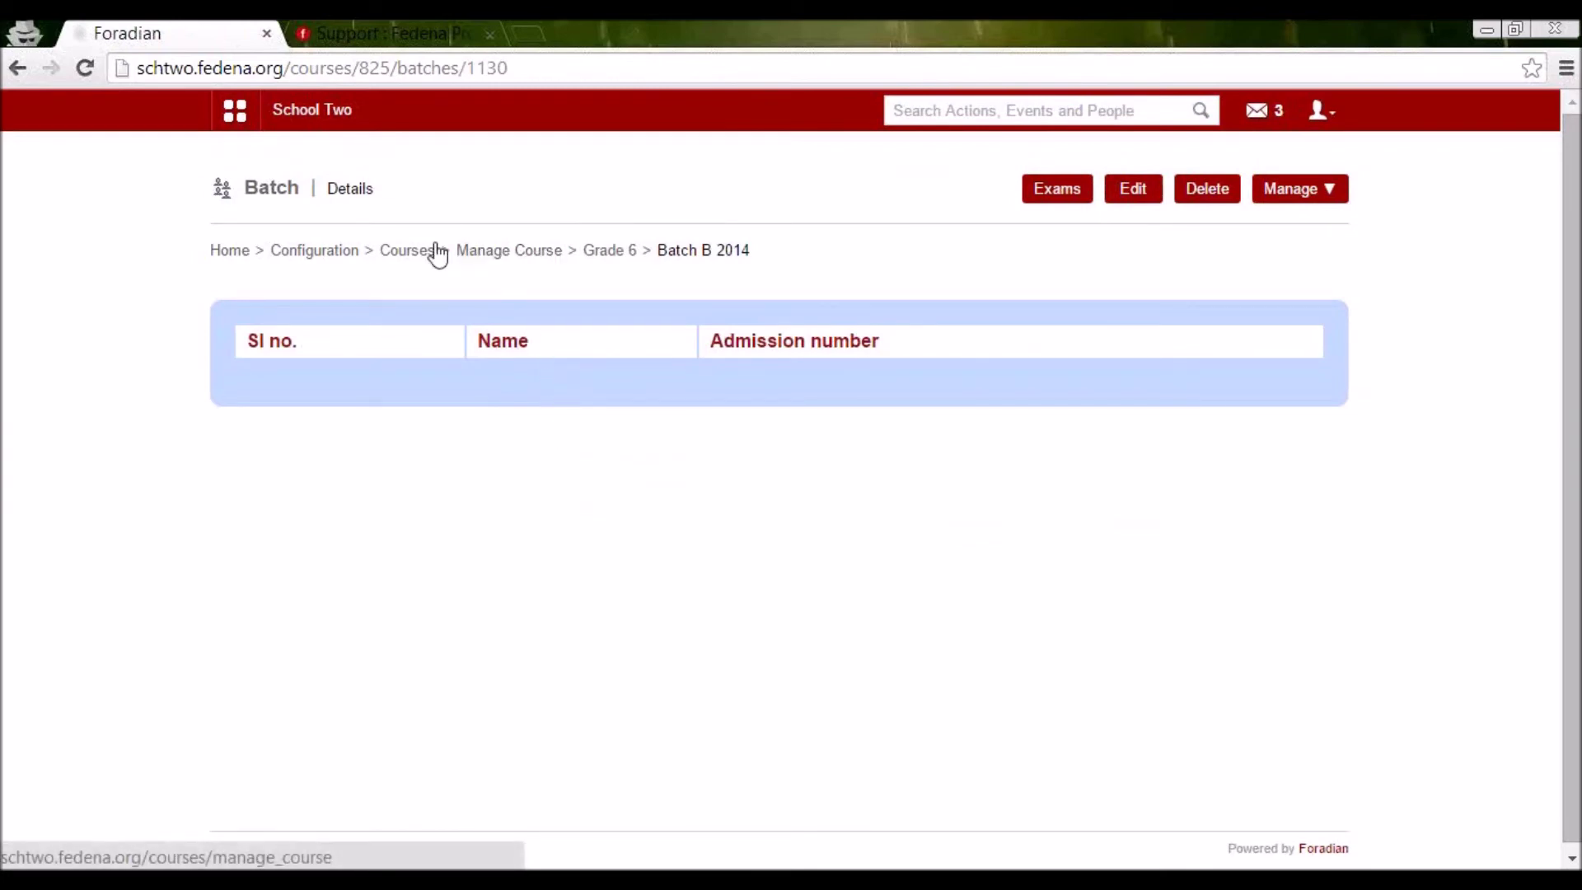
# Go back through the course pages to the configuration home, open Manage Subject, and choose the G6 - A 2014 batch.
pyautogui.click(476, 255)
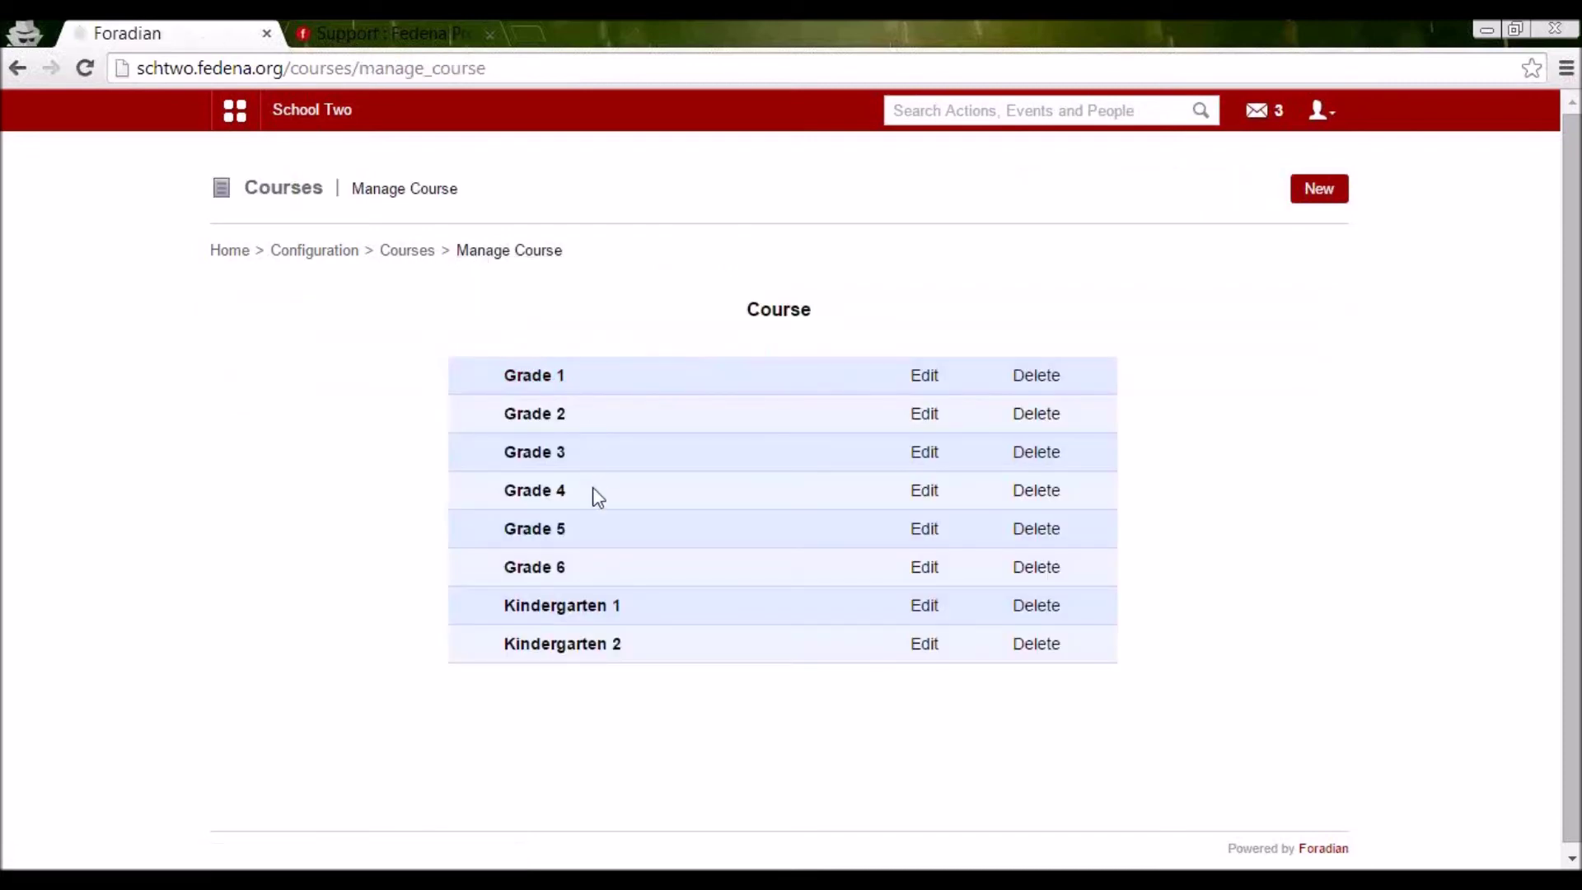
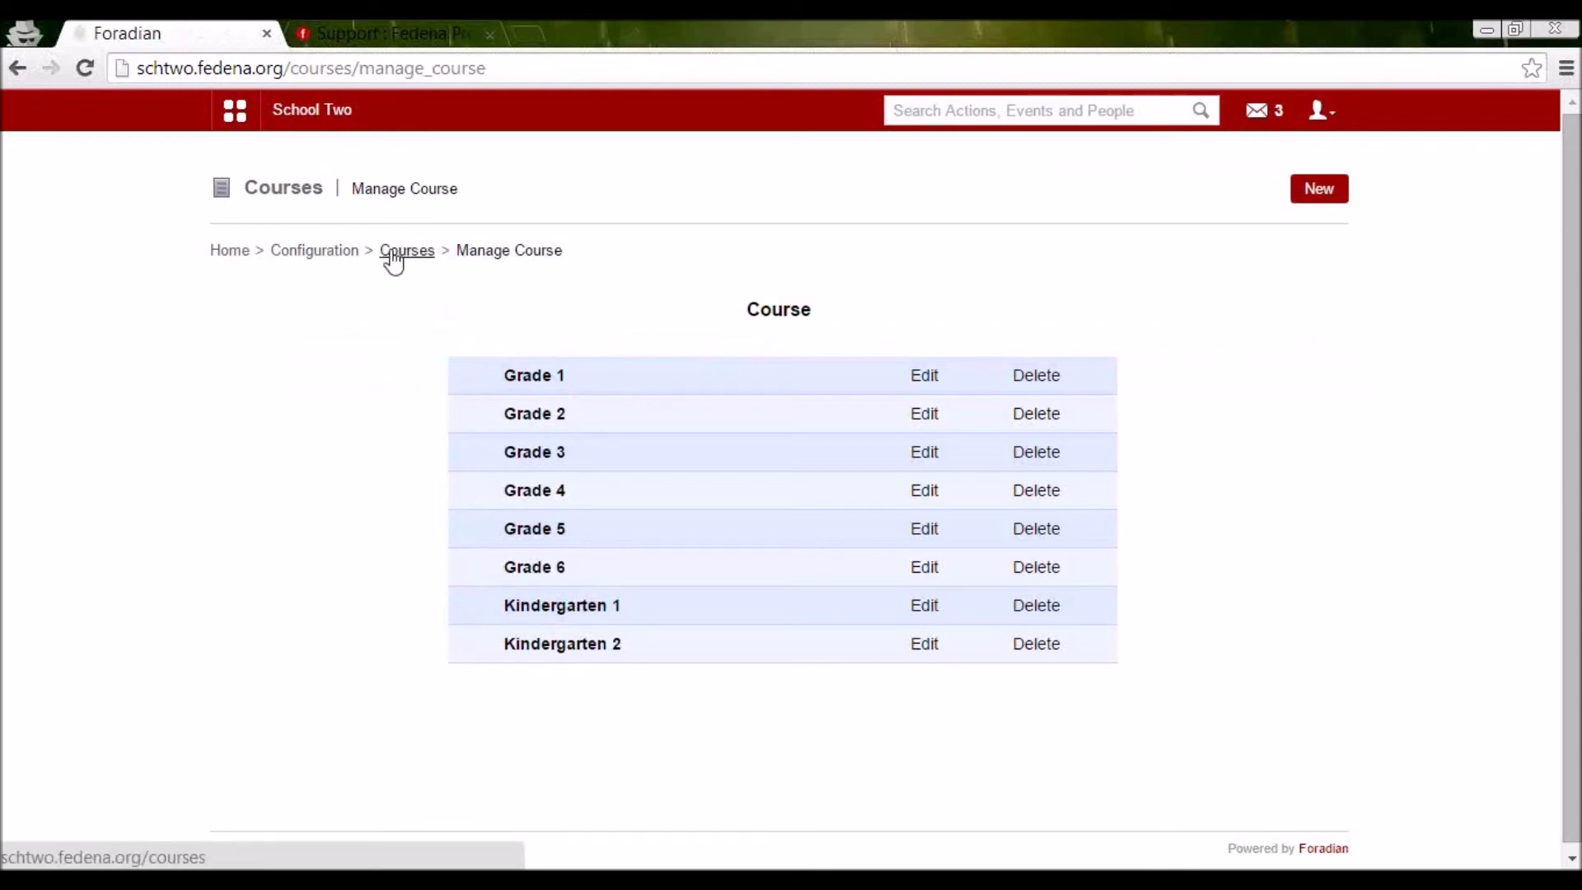
pyautogui.click(418, 254)
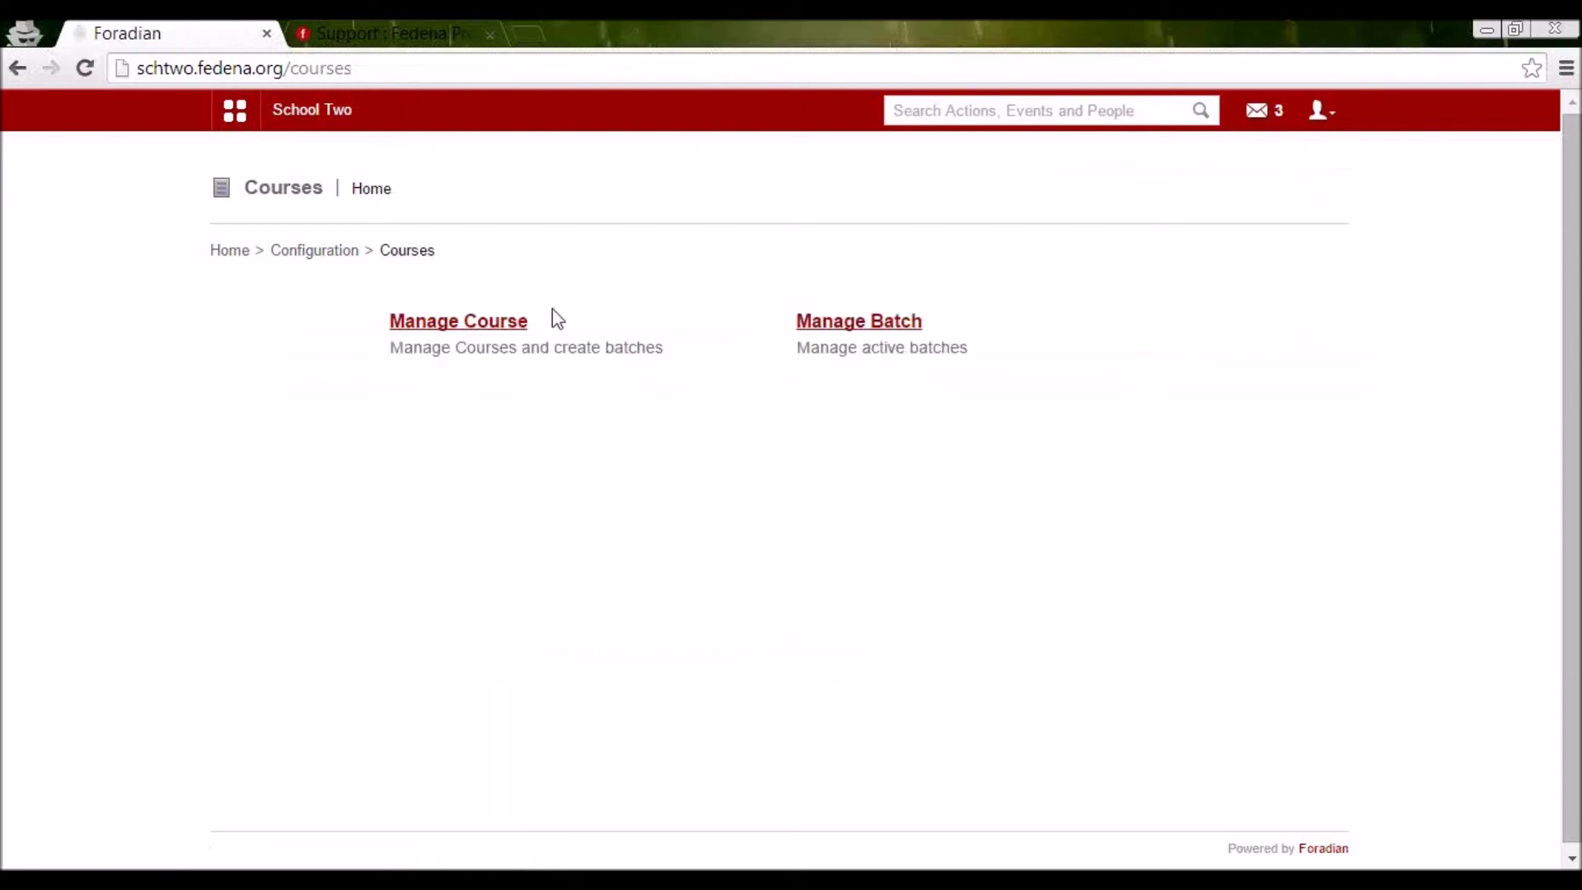
pyautogui.click(329, 257)
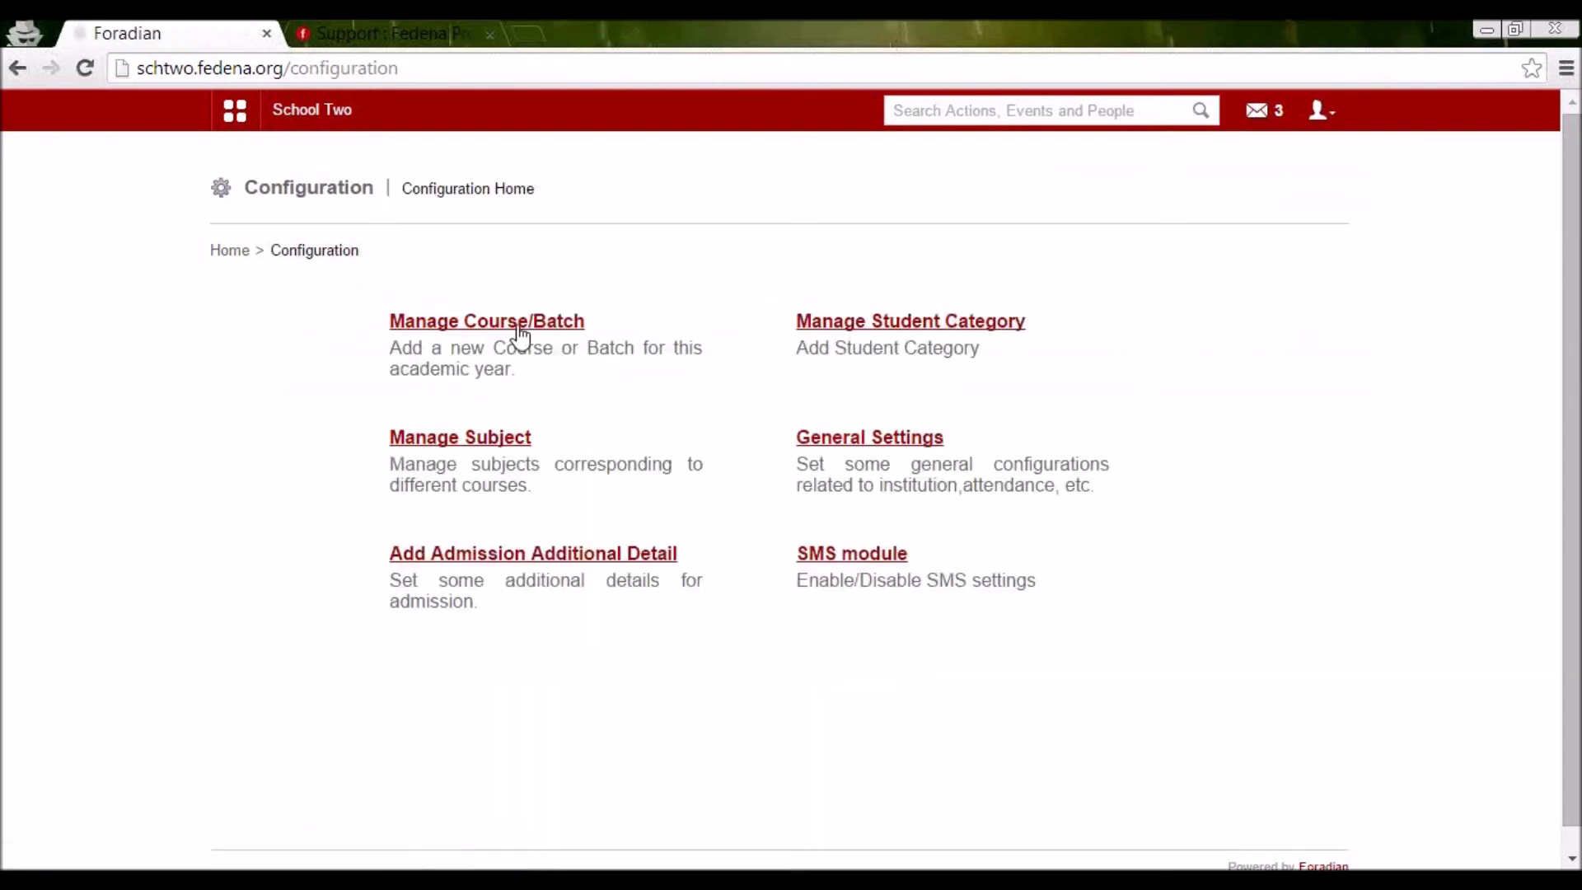
pyautogui.click(505, 446)
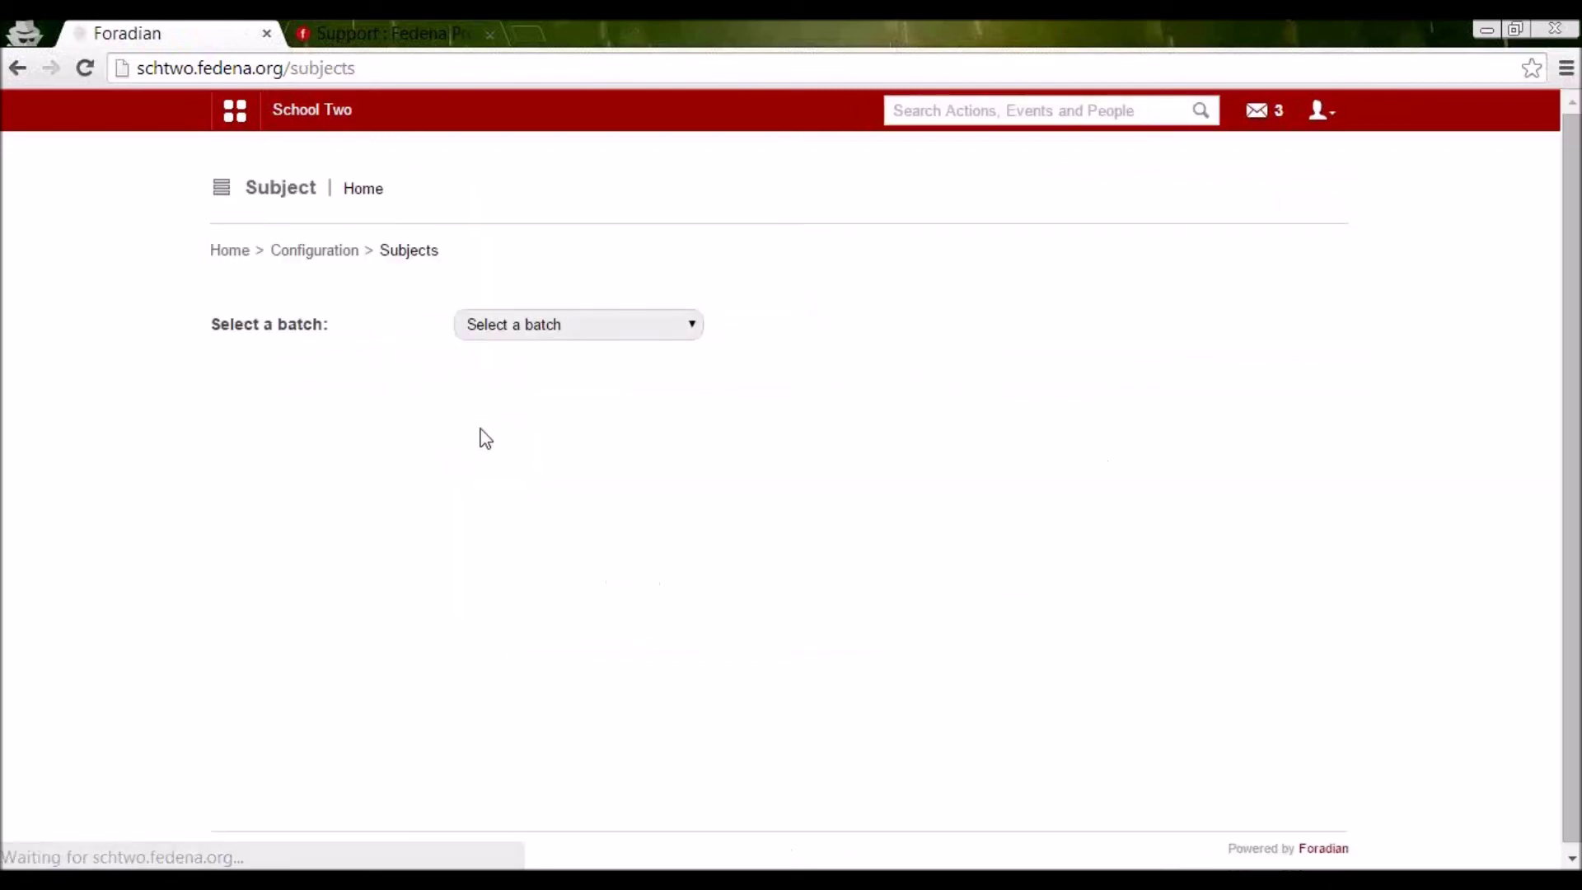
pyautogui.click(543, 326)
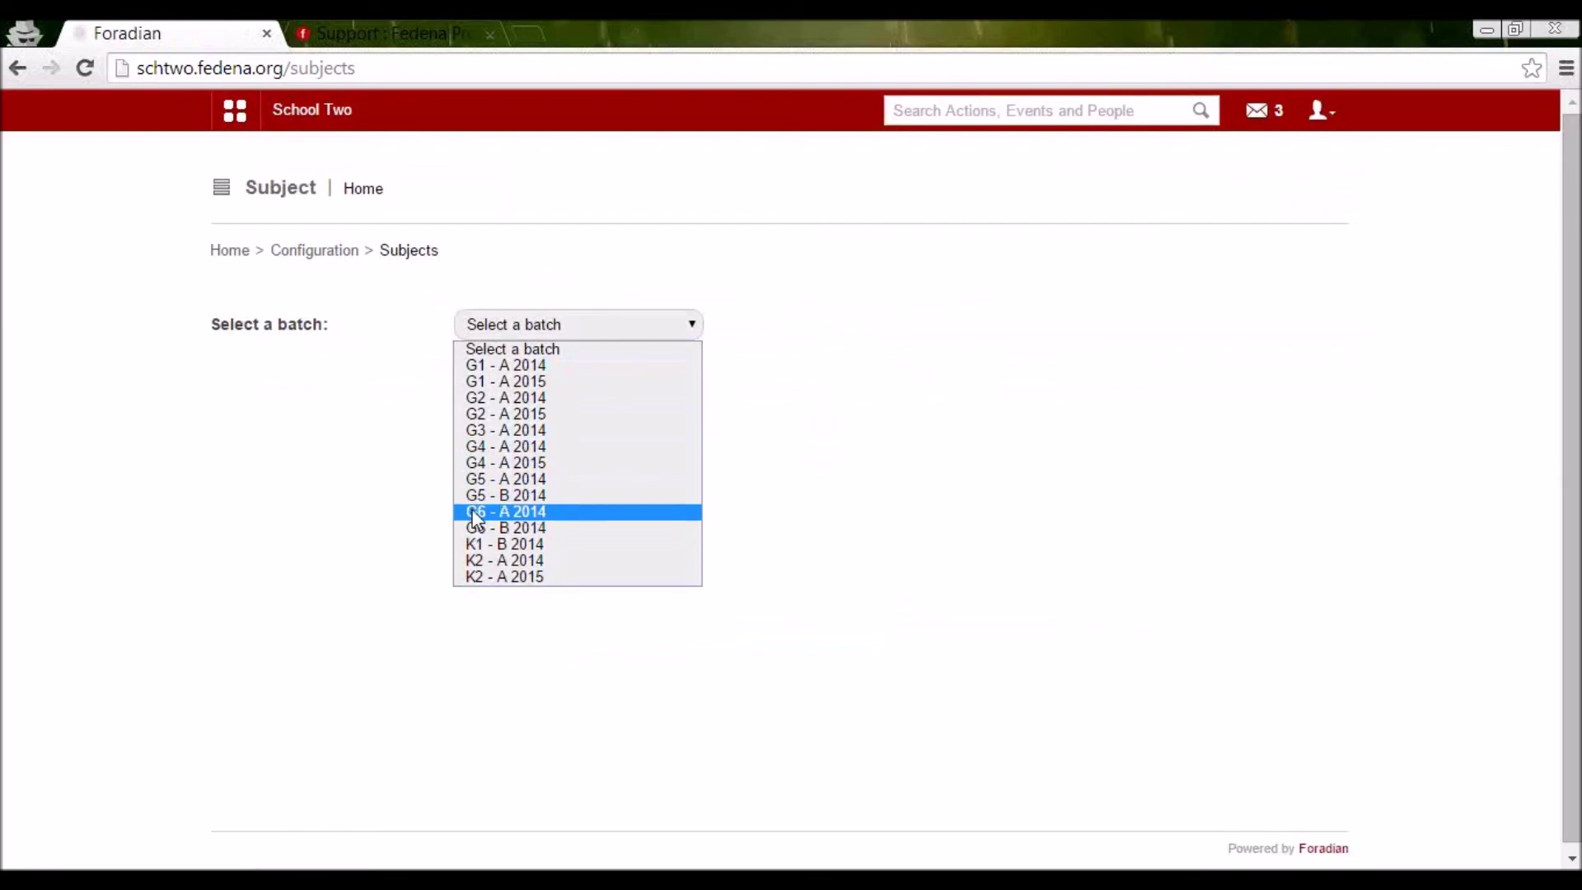
pyautogui.click(535, 513)
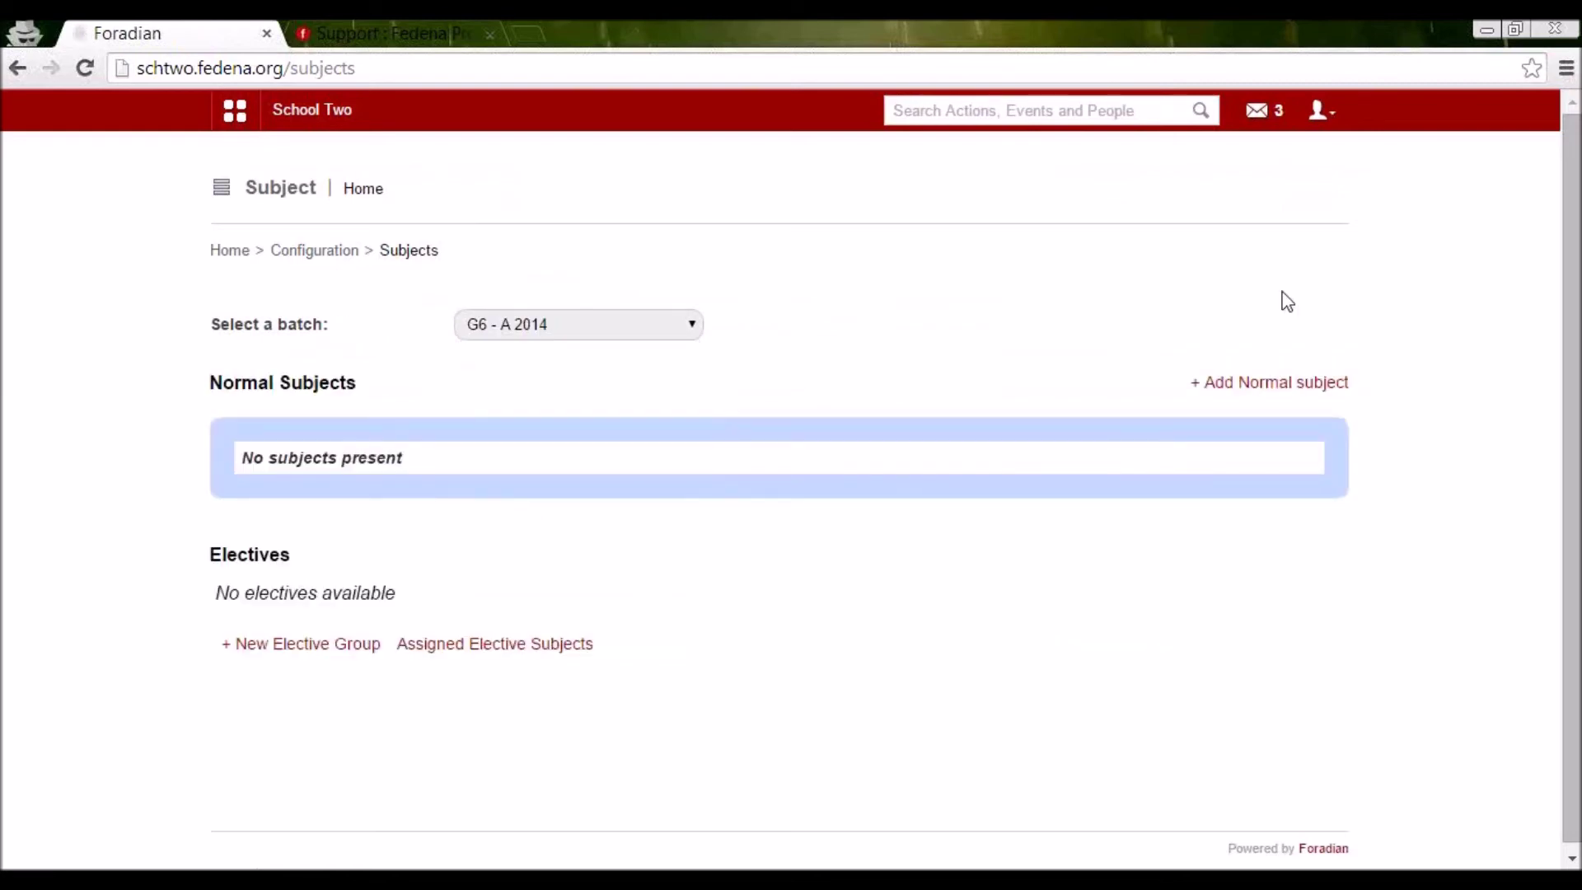
# Add a normal subject named Mathematics with code Mat and 5 maximum weekly classes, and save it.
pyautogui.click(1260, 383)
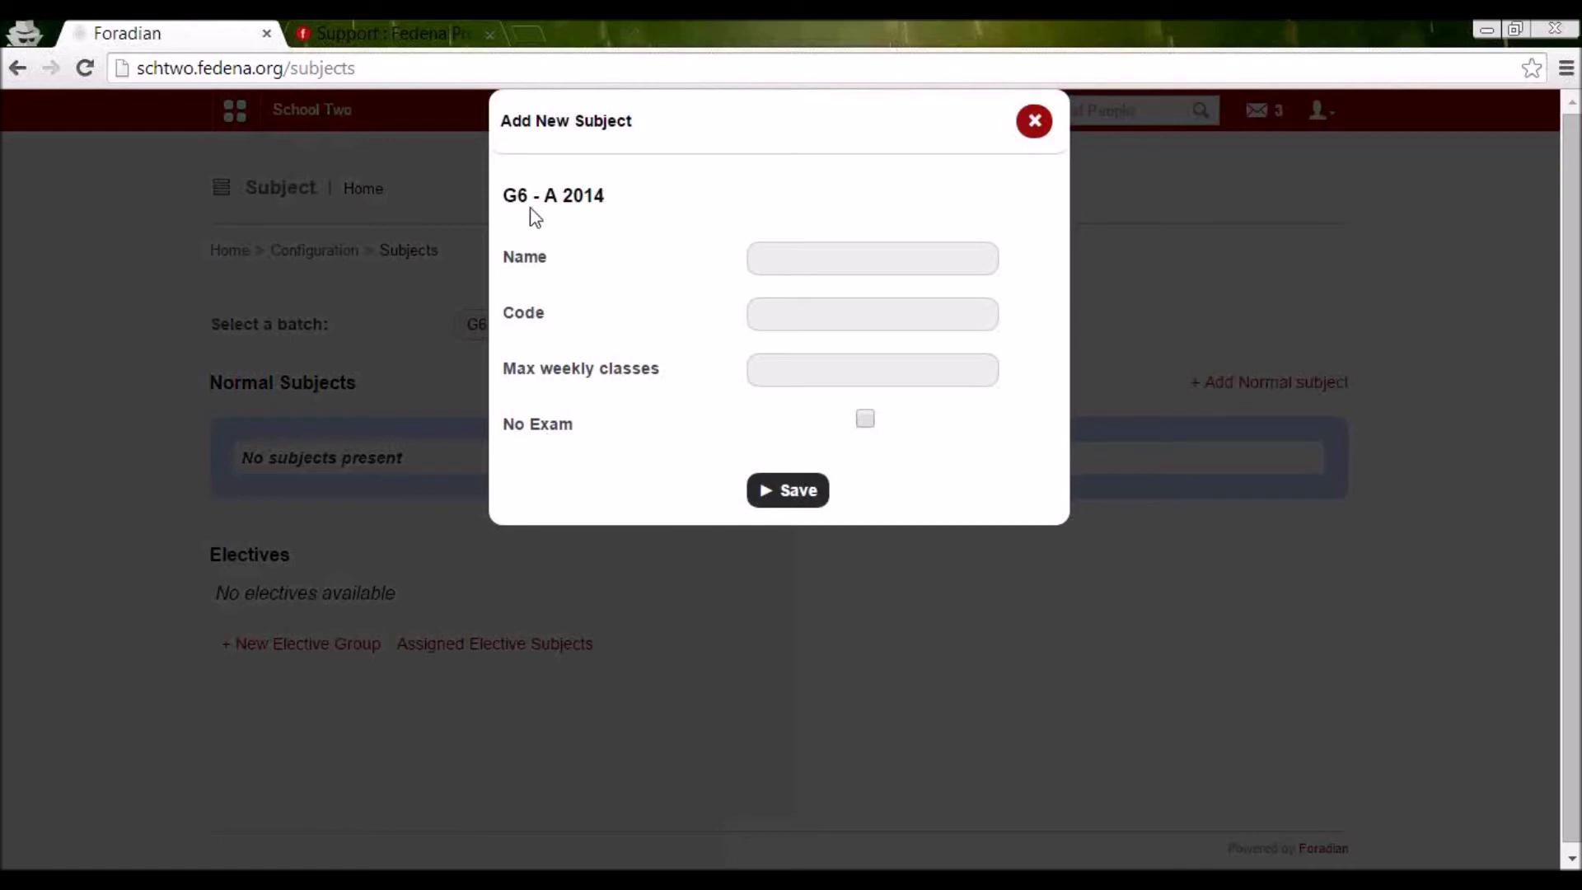
pyautogui.click(802, 265)
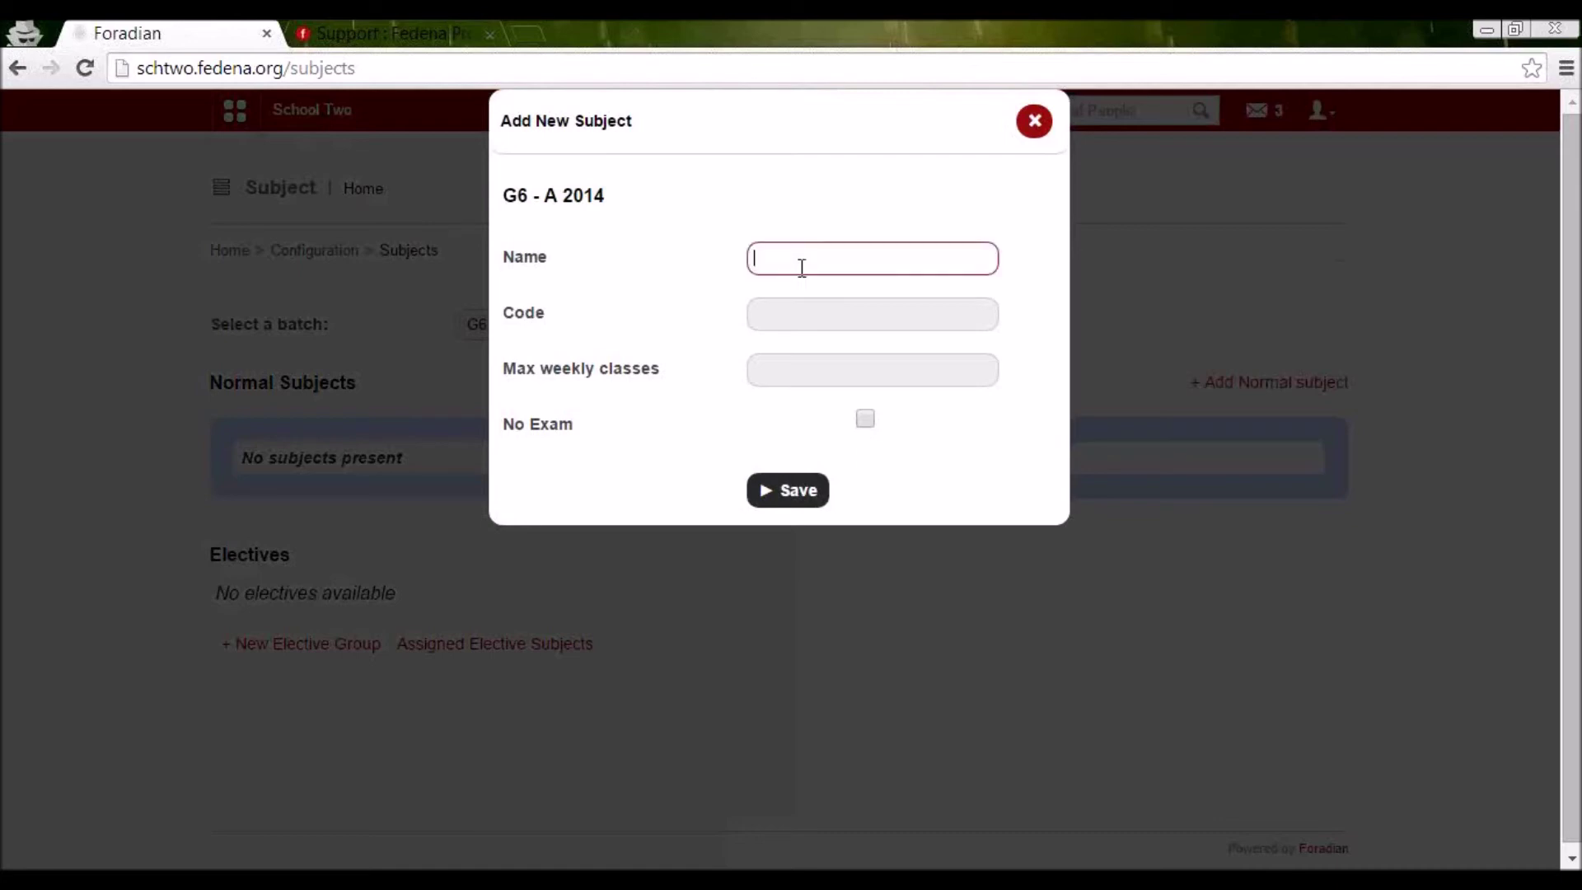
pyautogui.write('Mathematics')
pyautogui.click(797, 314)
pyautogui.write('Mat')
pyautogui.press('Tab')
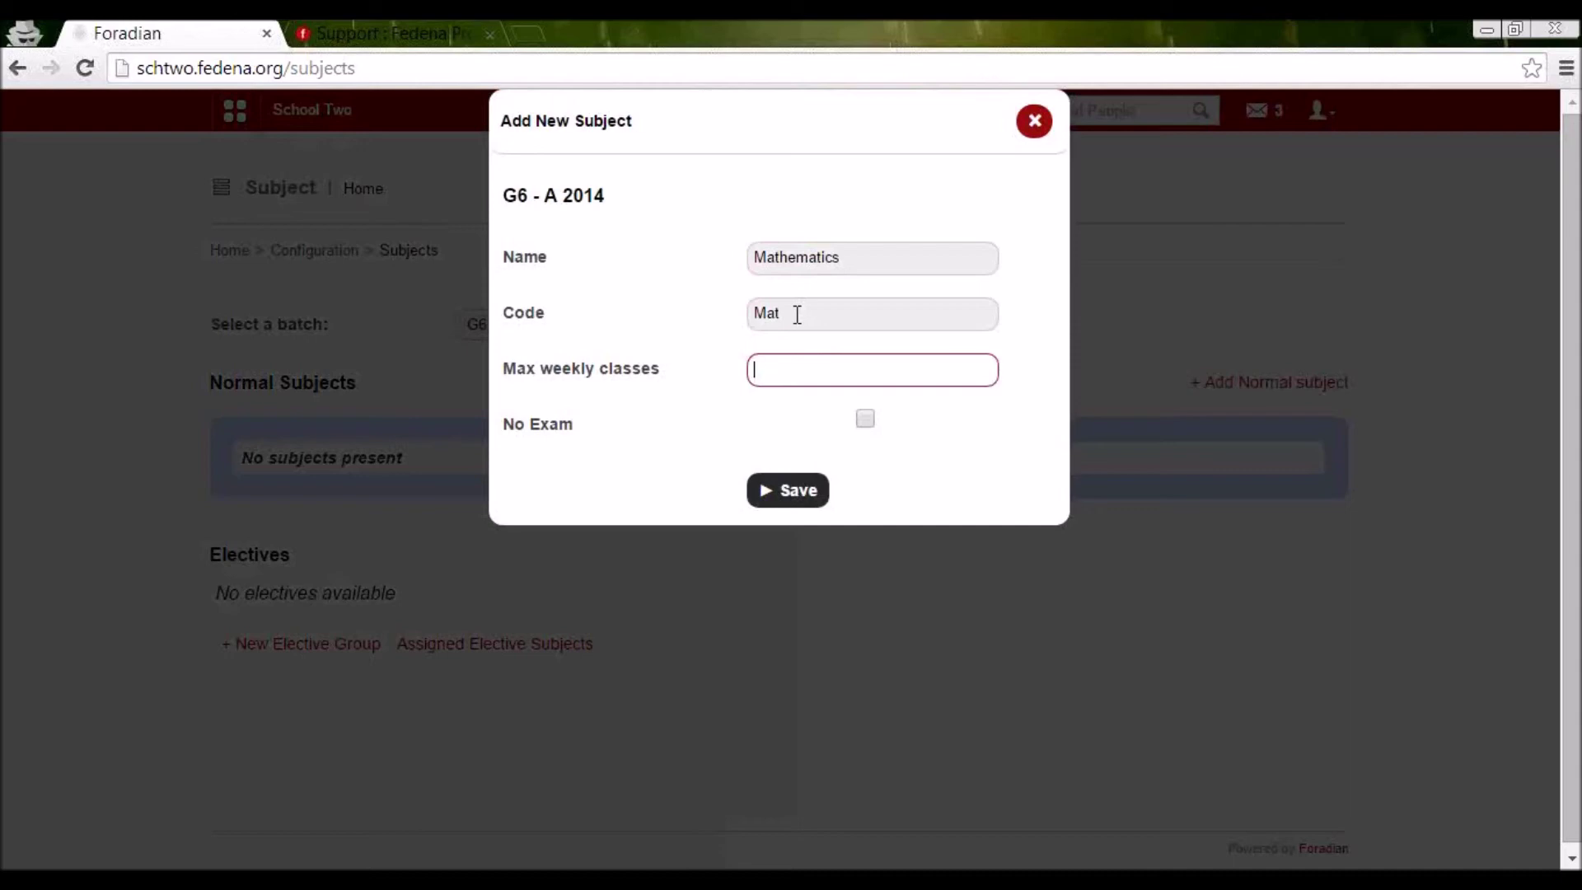
pyautogui.write('5')
pyautogui.click(787, 491)
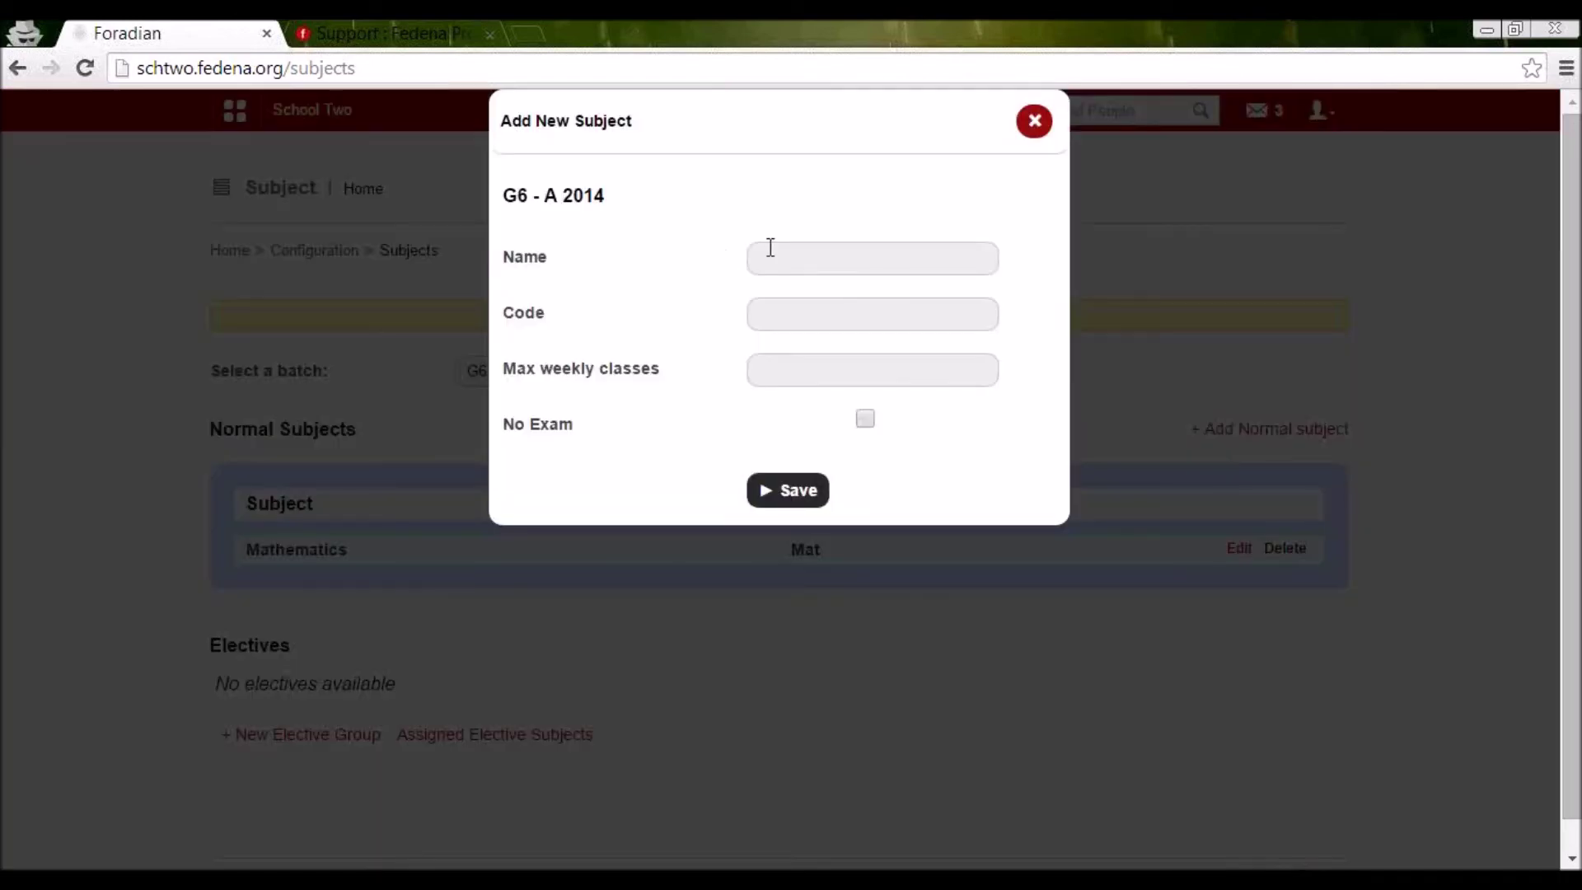
# Add a normal subject named Science with code Sci and 4 maximum weekly classes, and save it.
pyautogui.click(781, 261)
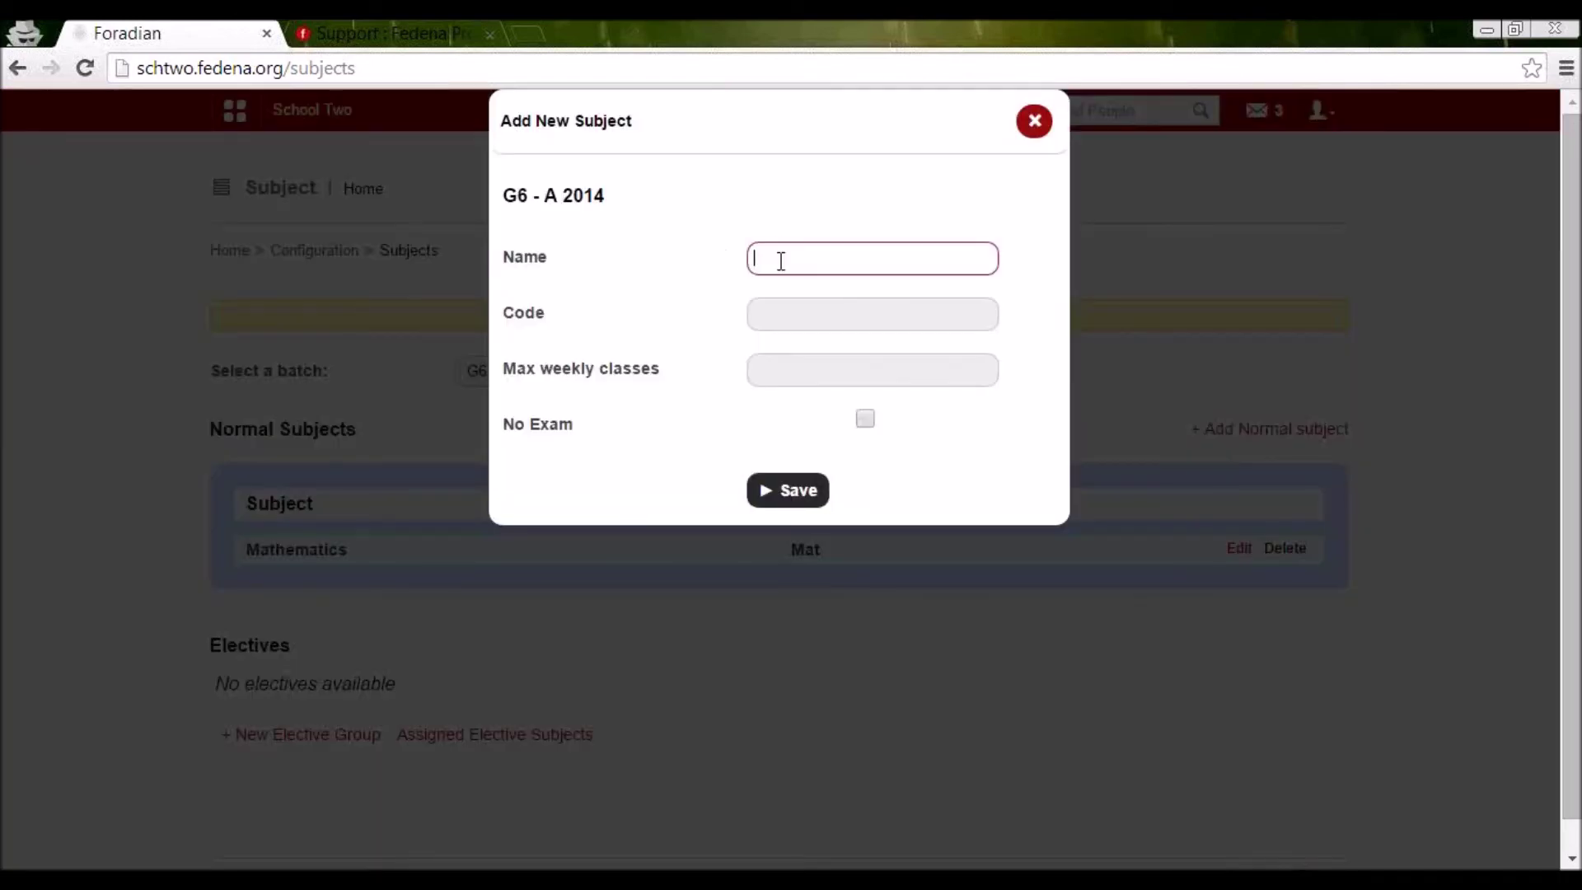
pyautogui.write('Science')
pyautogui.press('Tab')
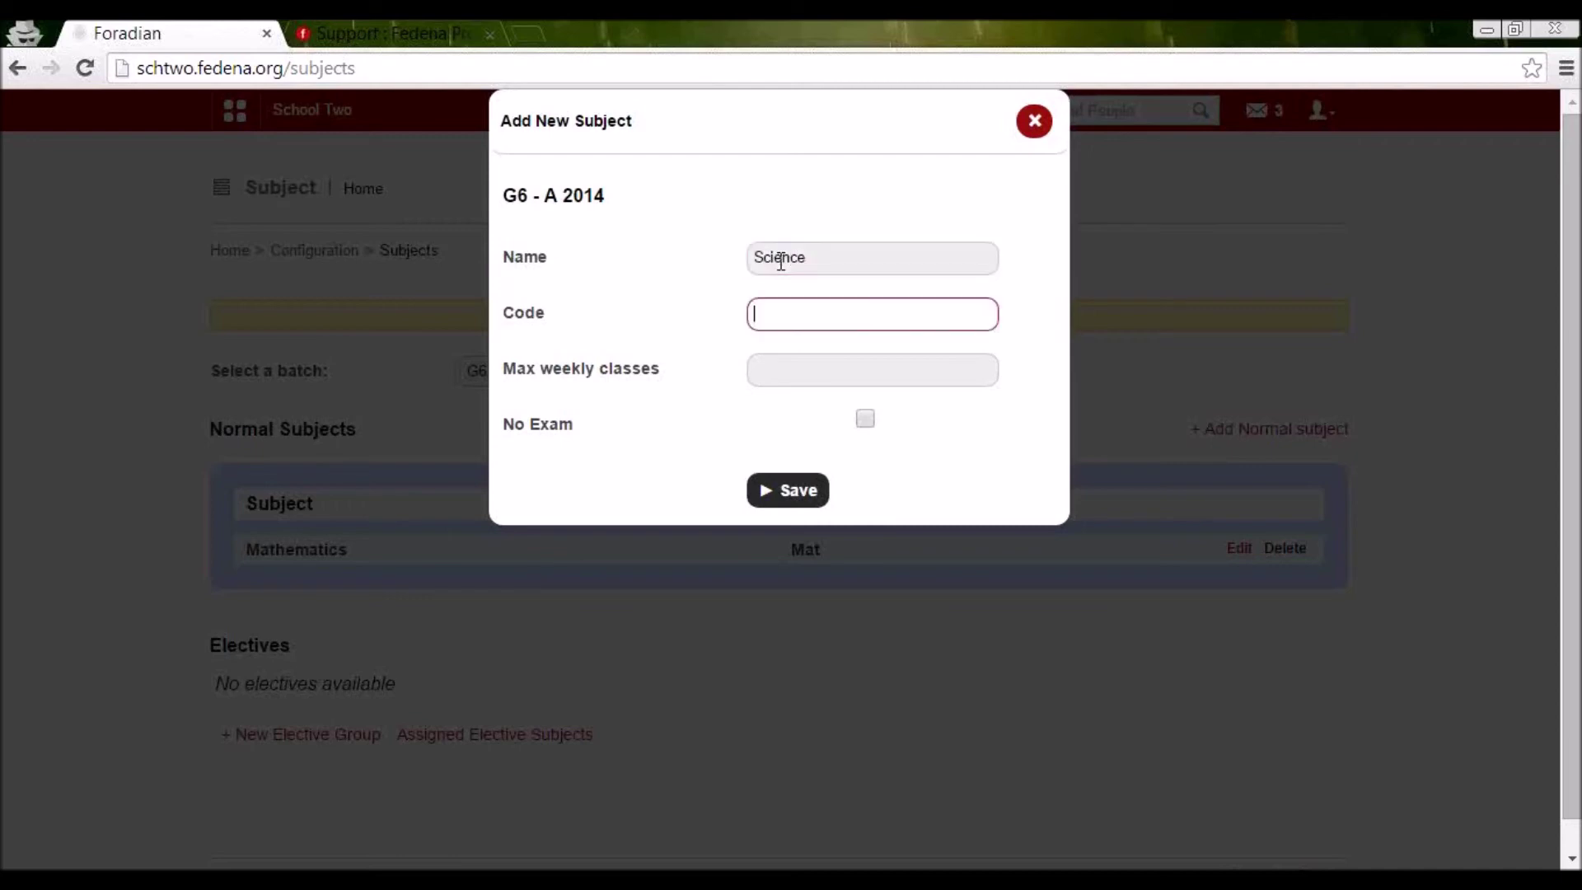
pyautogui.write('Sci')
pyautogui.press('Tab')
pyautogui.write('4')
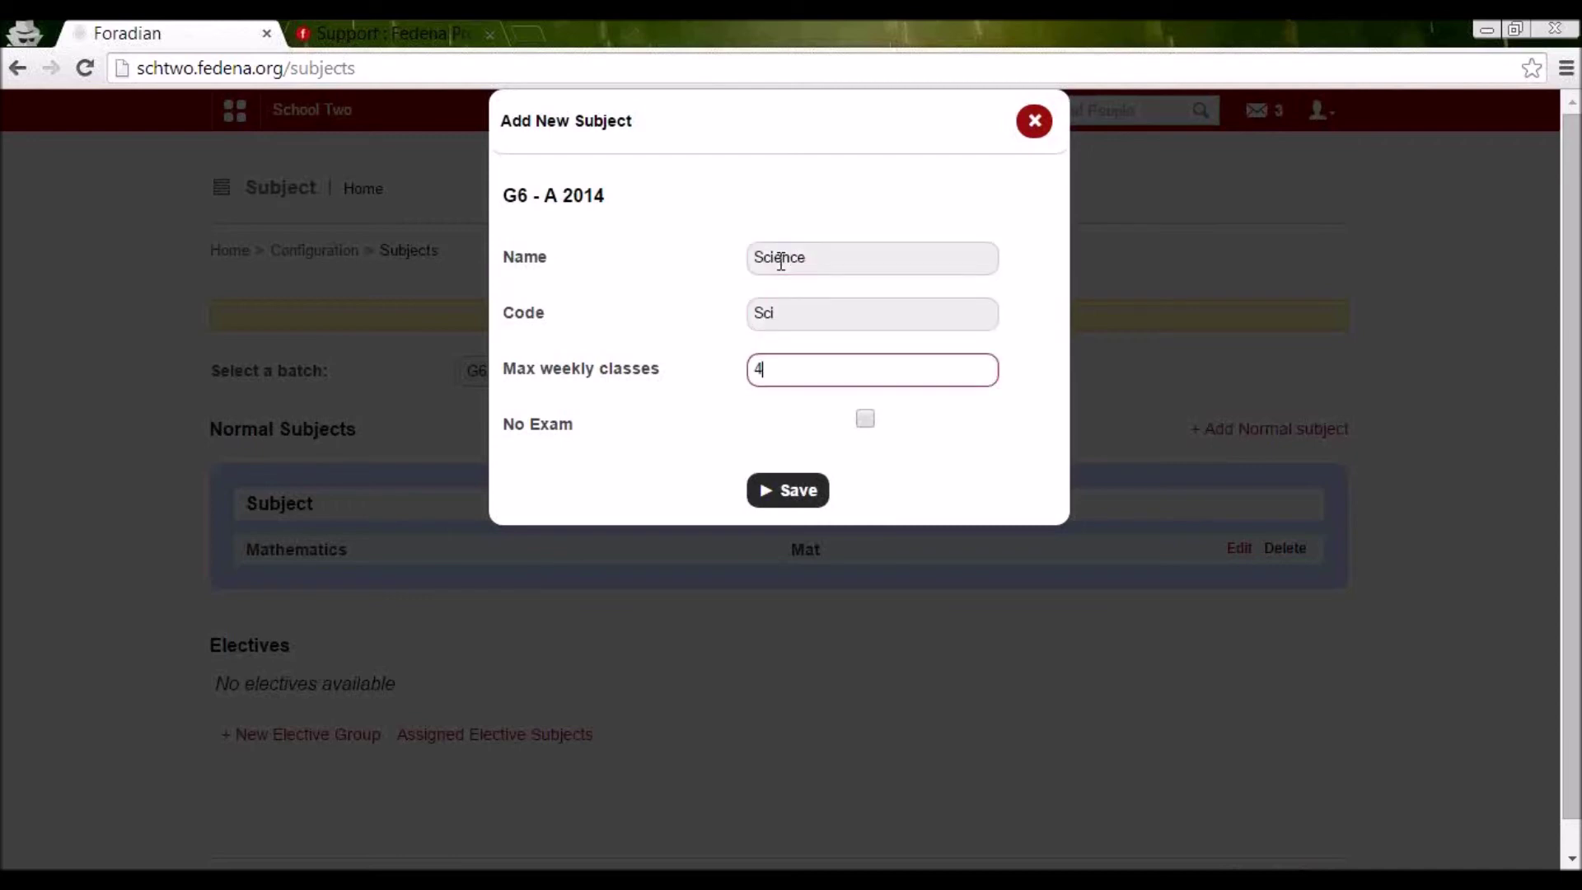
pyautogui.click(807, 497)
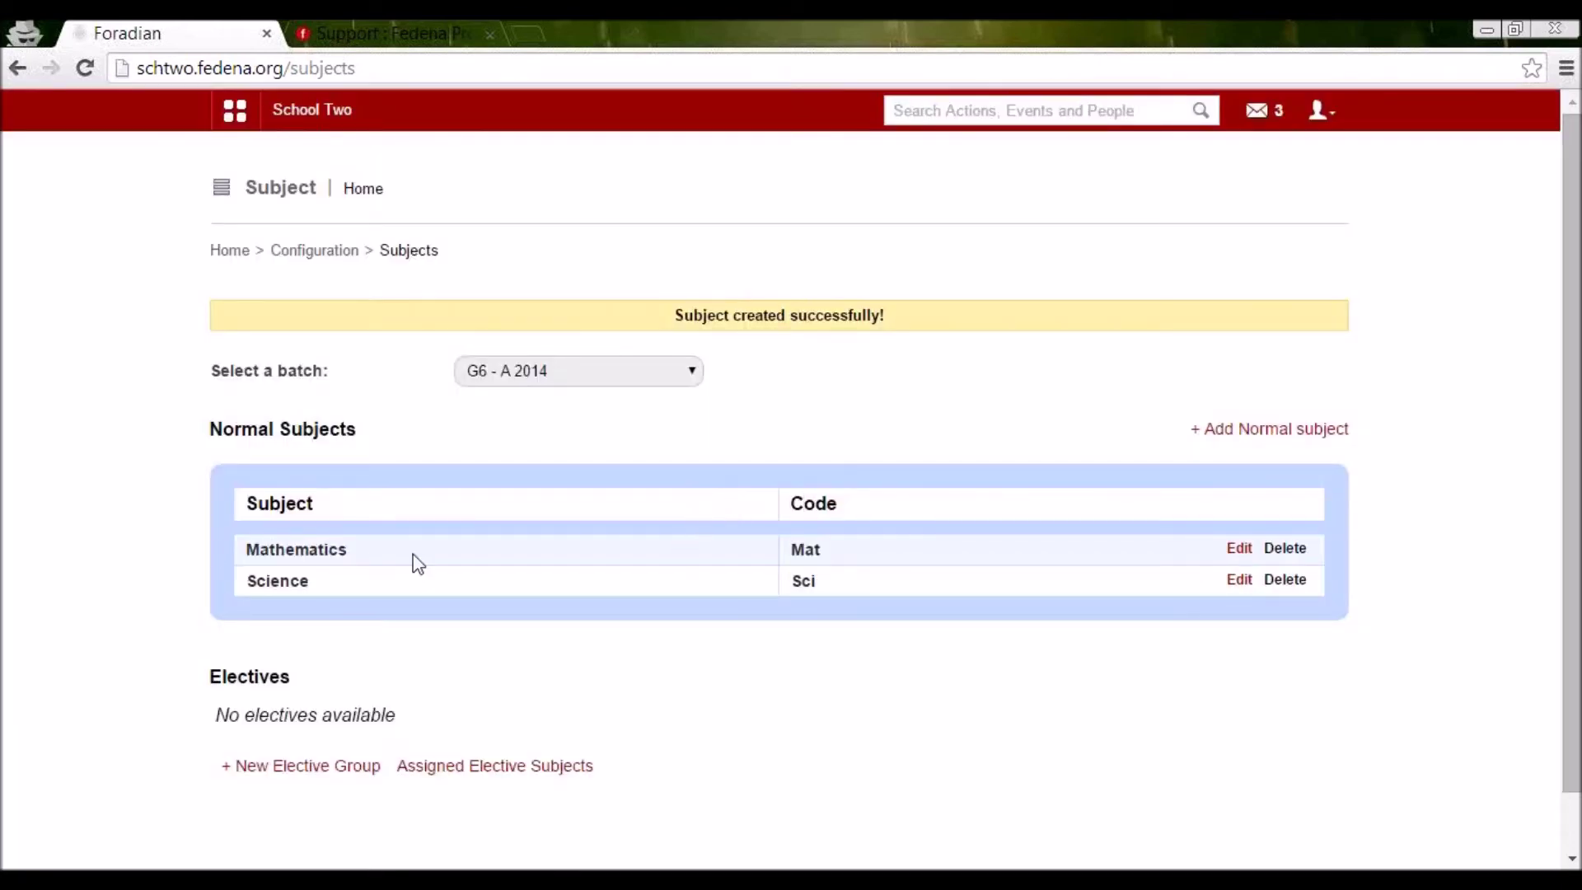
# Examine the Normal Subjects and Electives sections of the batch's subject page.
pyautogui.moveTo(212, 434); pyautogui.dragTo(351, 516)
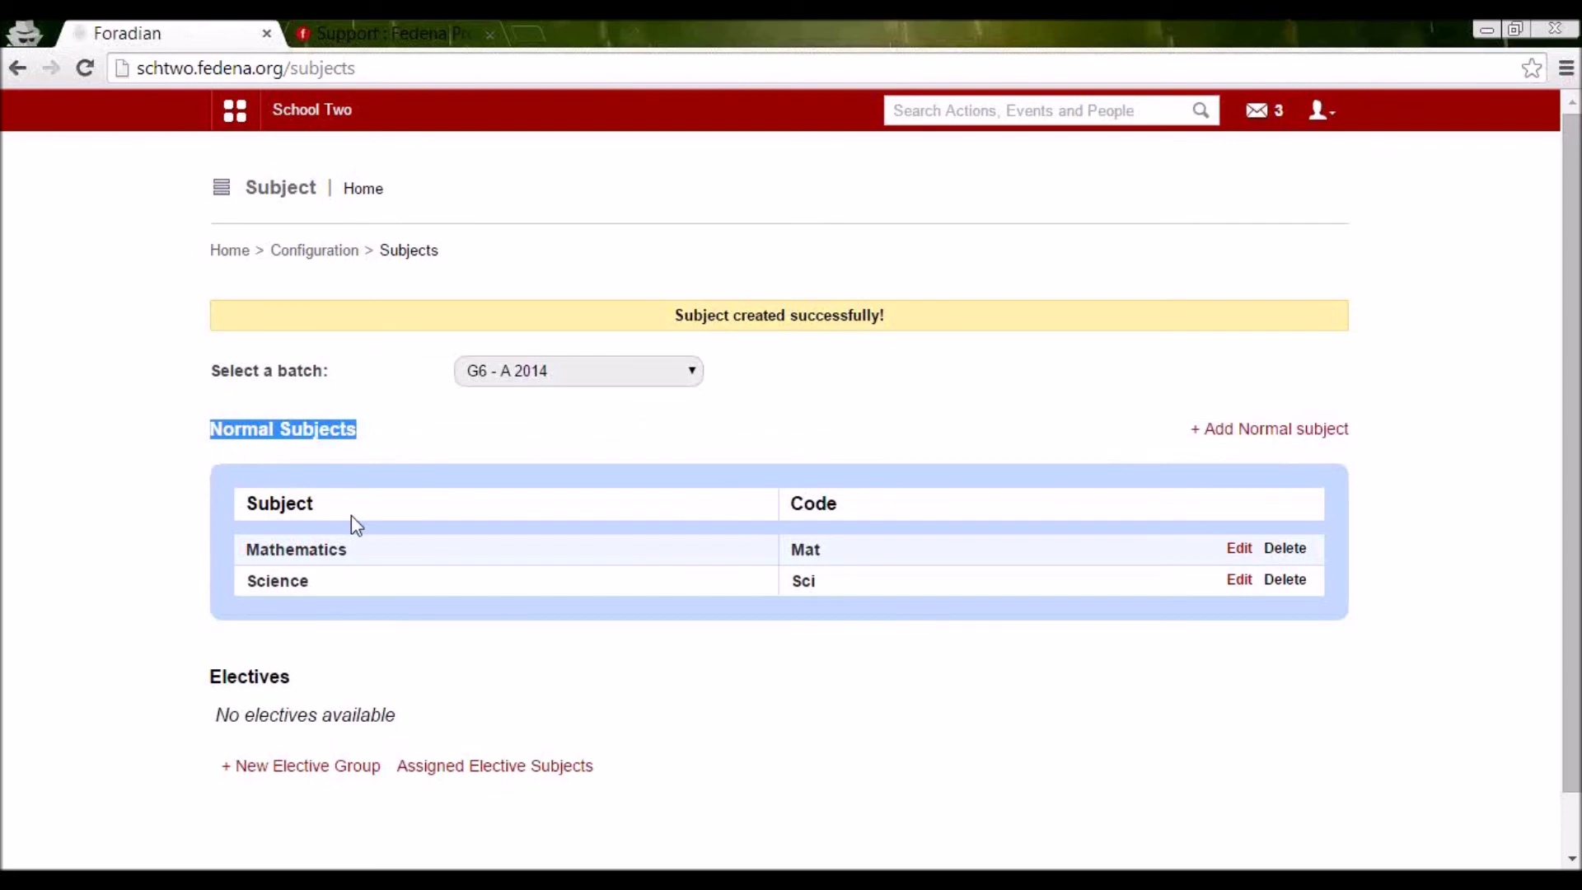
pyautogui.click(295, 689)
pyautogui.scroll(-1, 295, 689)
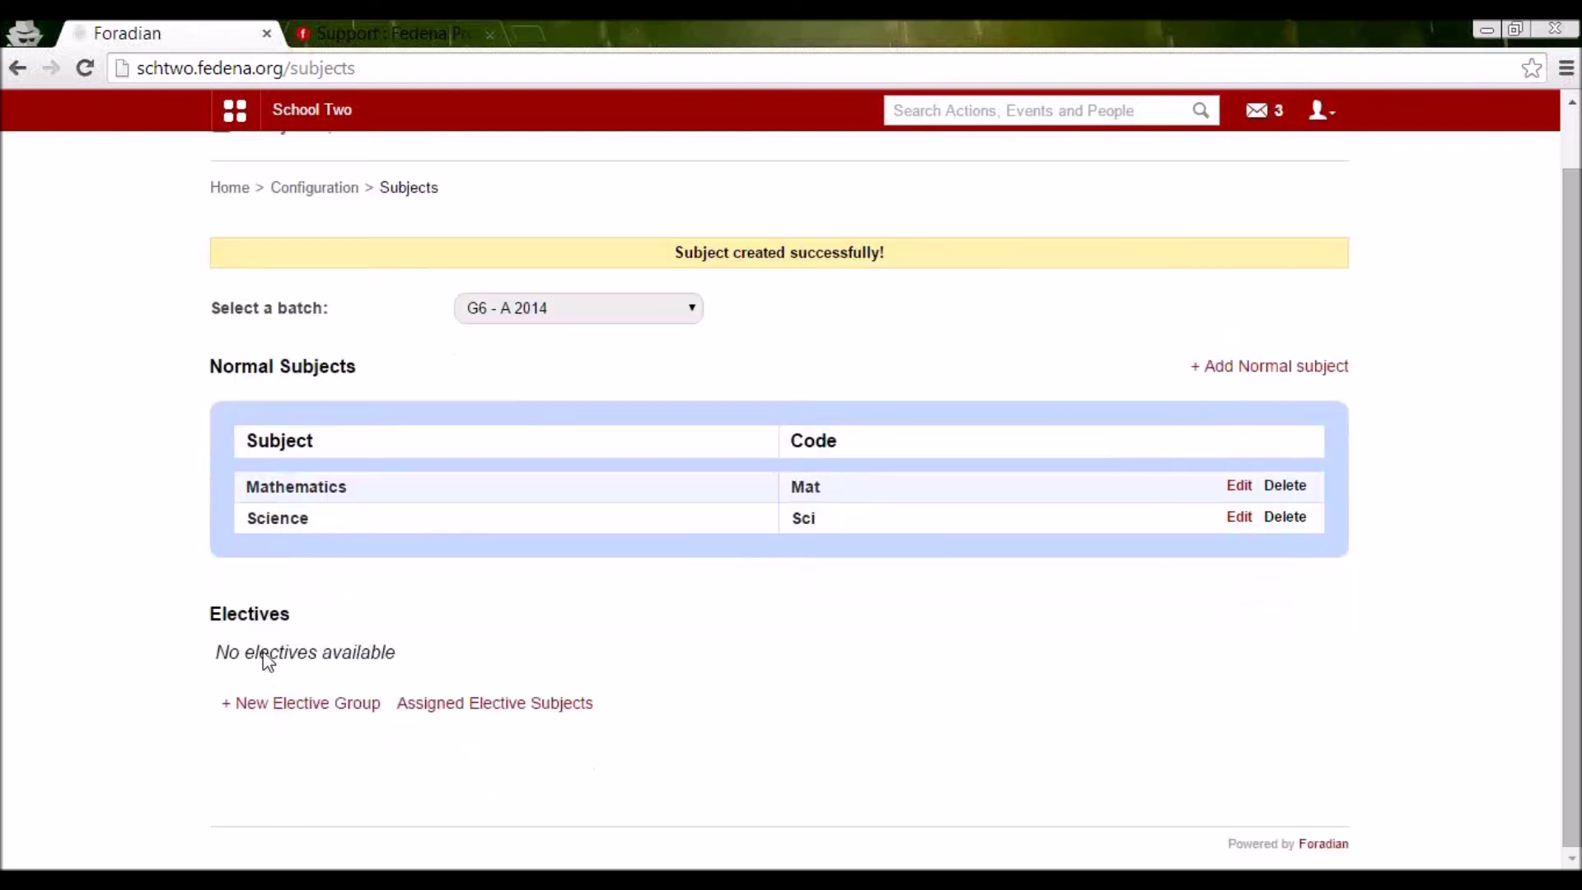
pyautogui.moveTo(218, 613); pyautogui.dragTo(293, 614)
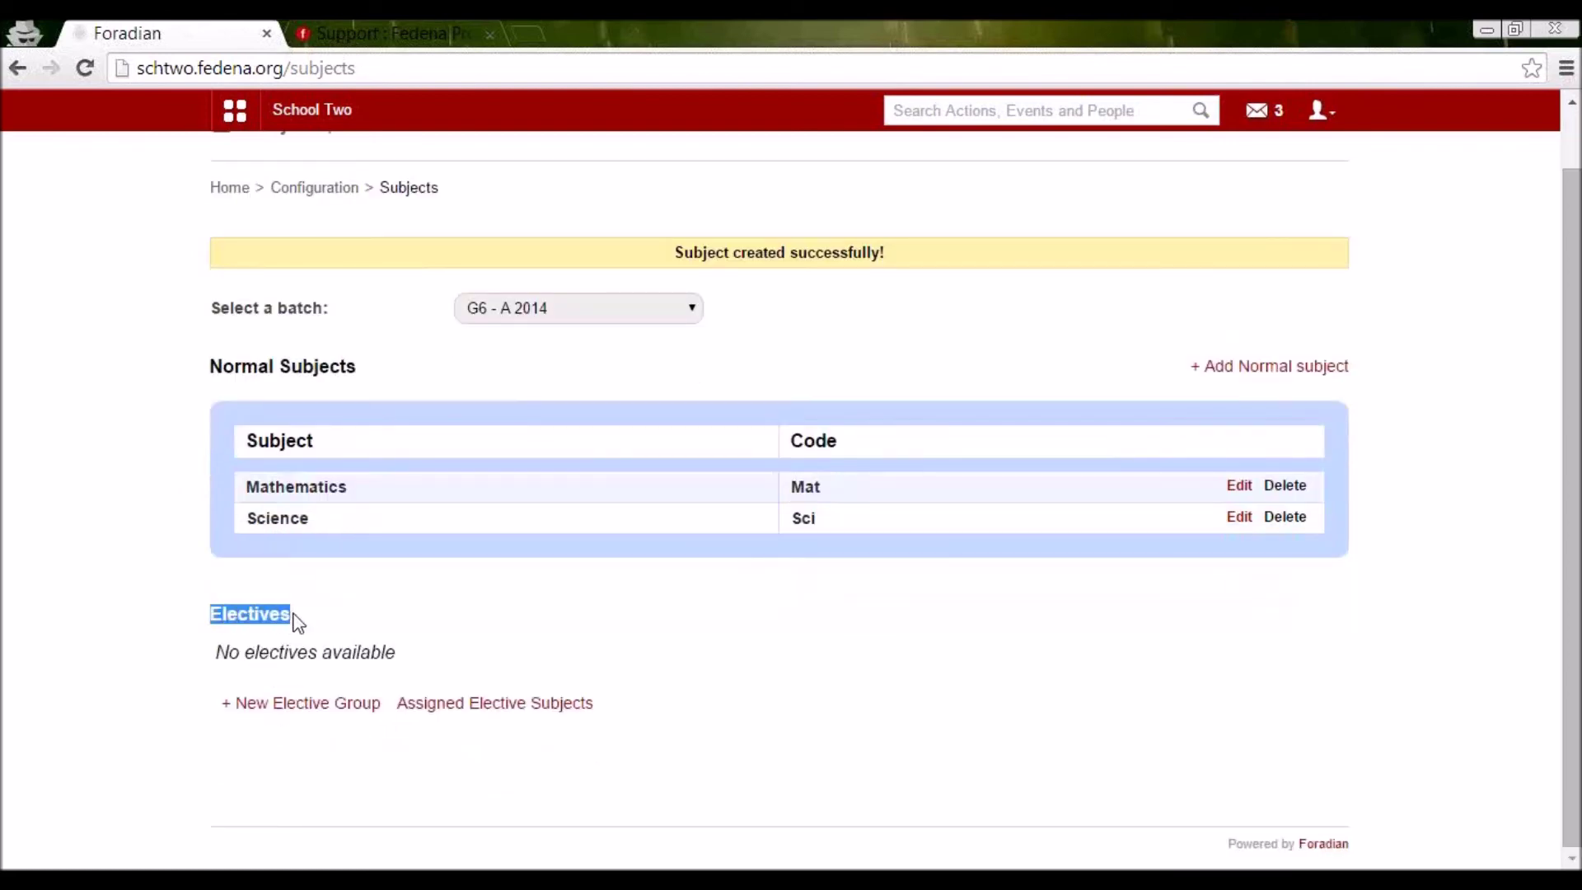
pyautogui.click(298, 622)
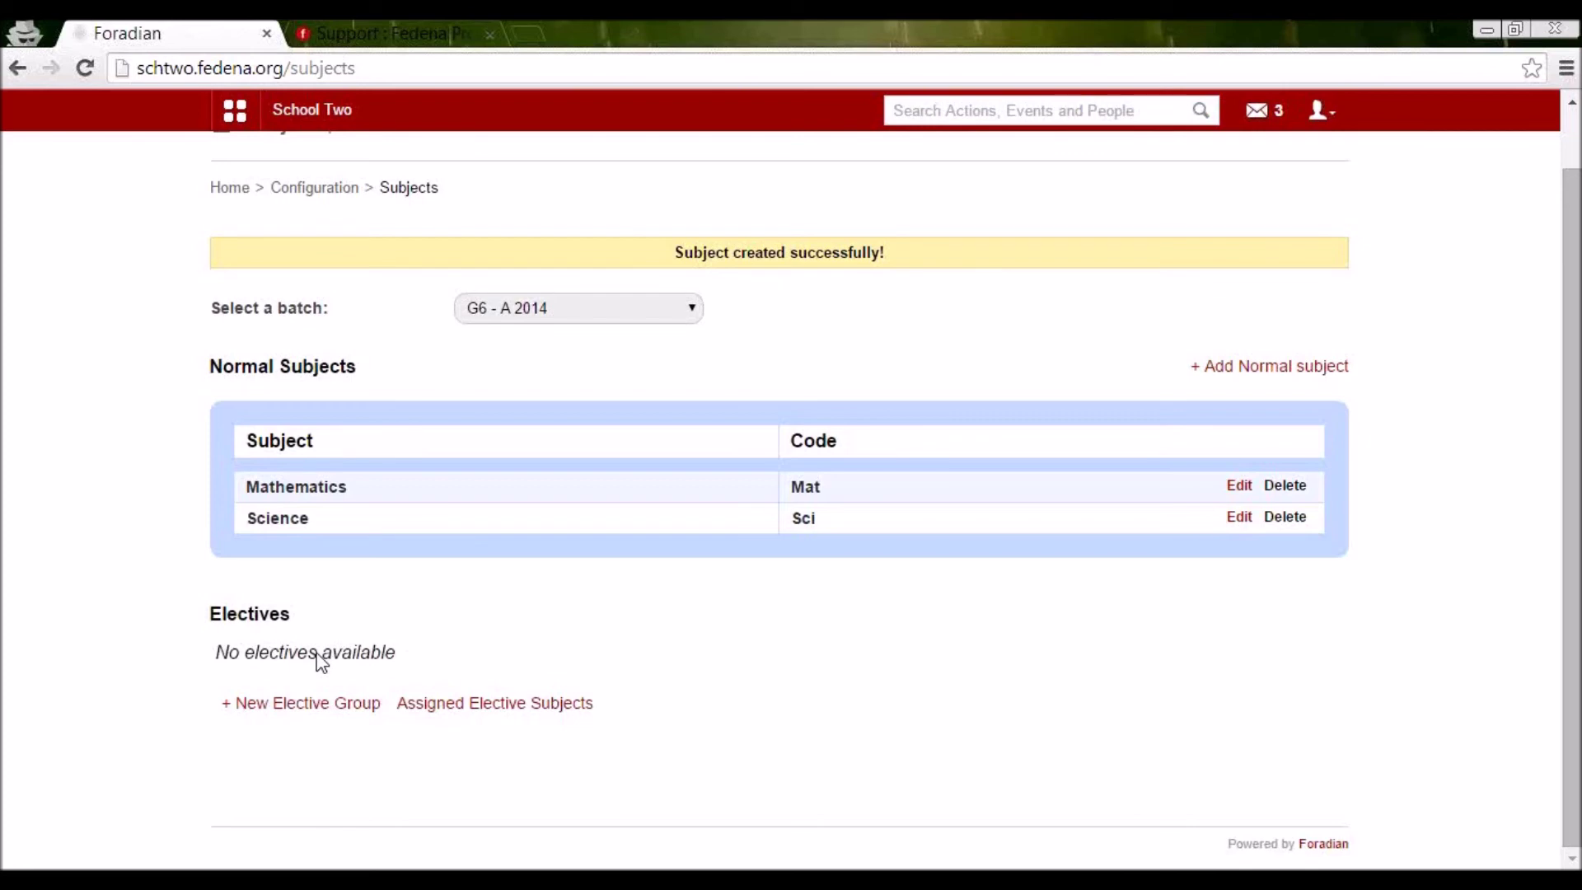
pyautogui.moveTo(213, 614); pyautogui.dragTo(286, 628)
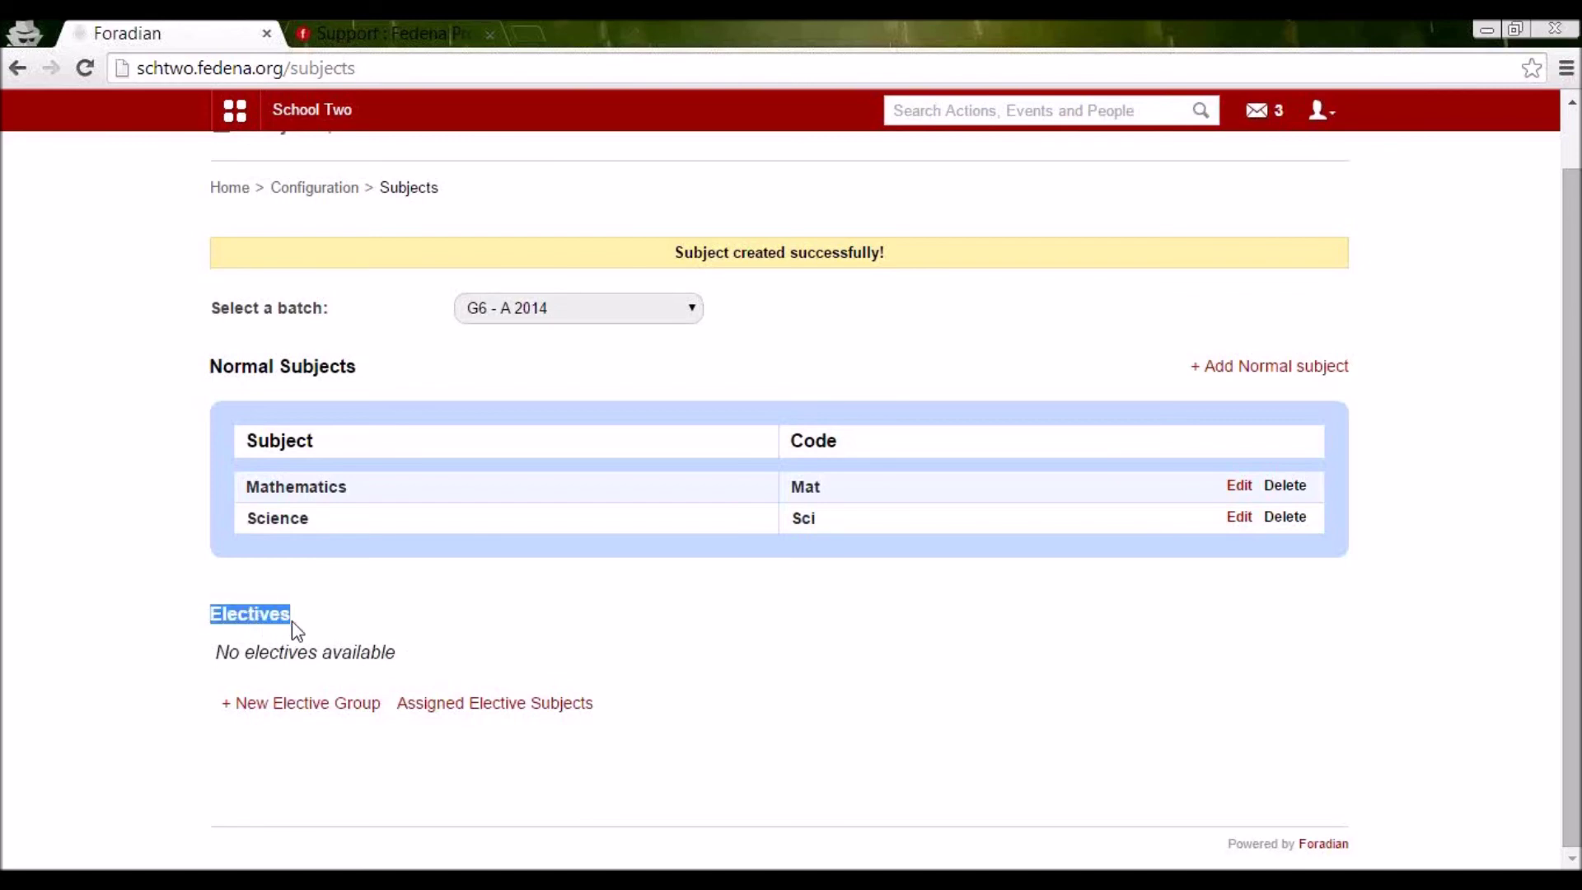
pyautogui.click(282, 661)
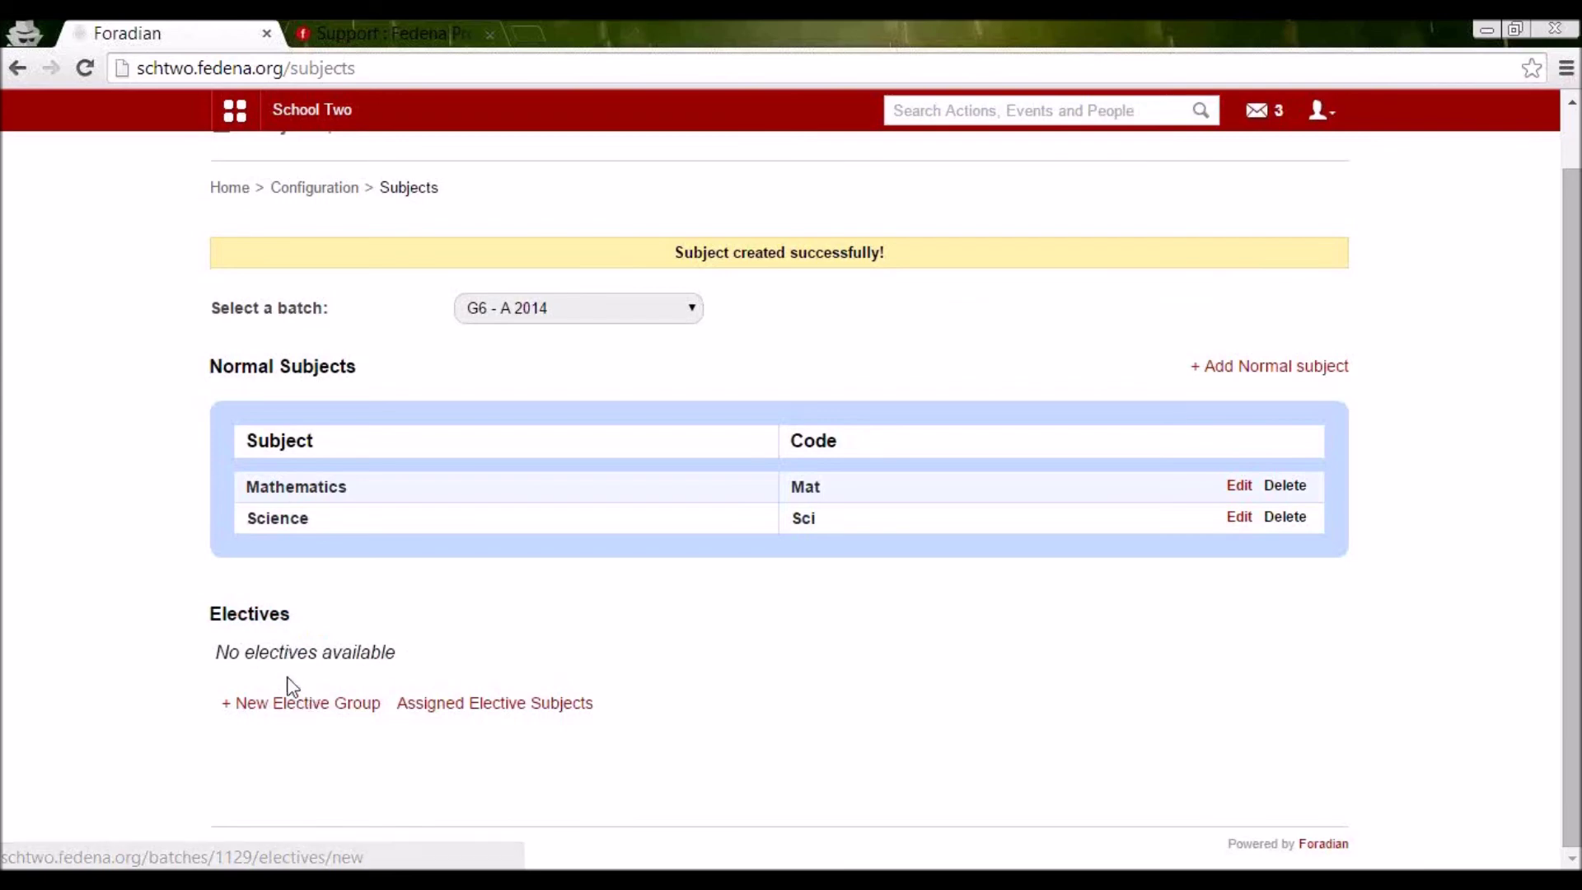
# Create an elective group named Languages for the batch, keeping the default last date to choose the elective.
pyautogui.click(301, 707)
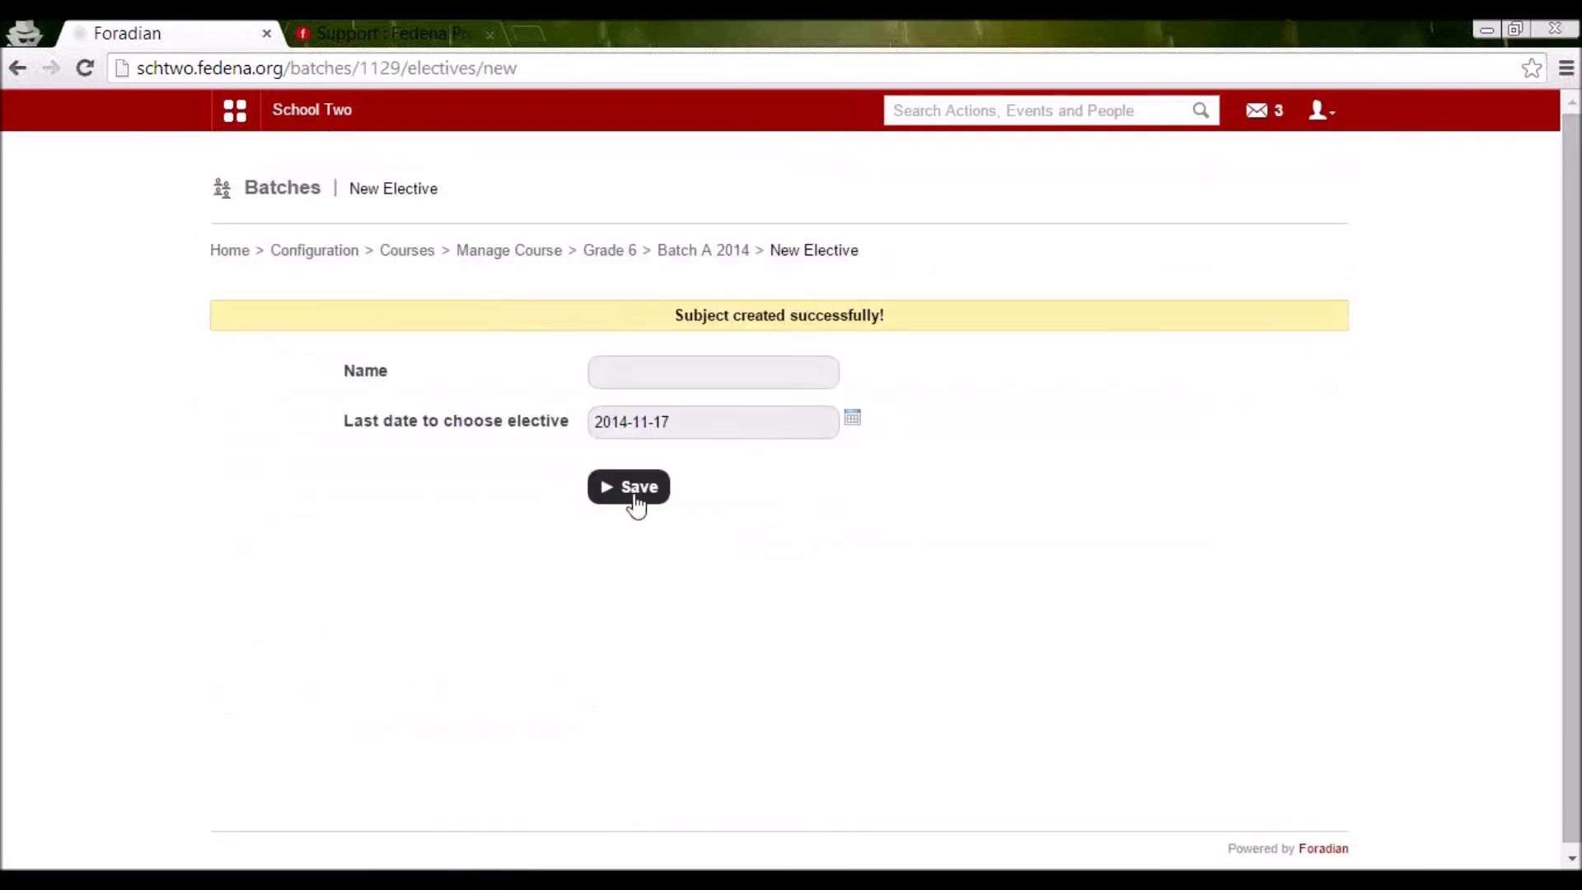
pyautogui.click(655, 376)
pyautogui.write('Lan')
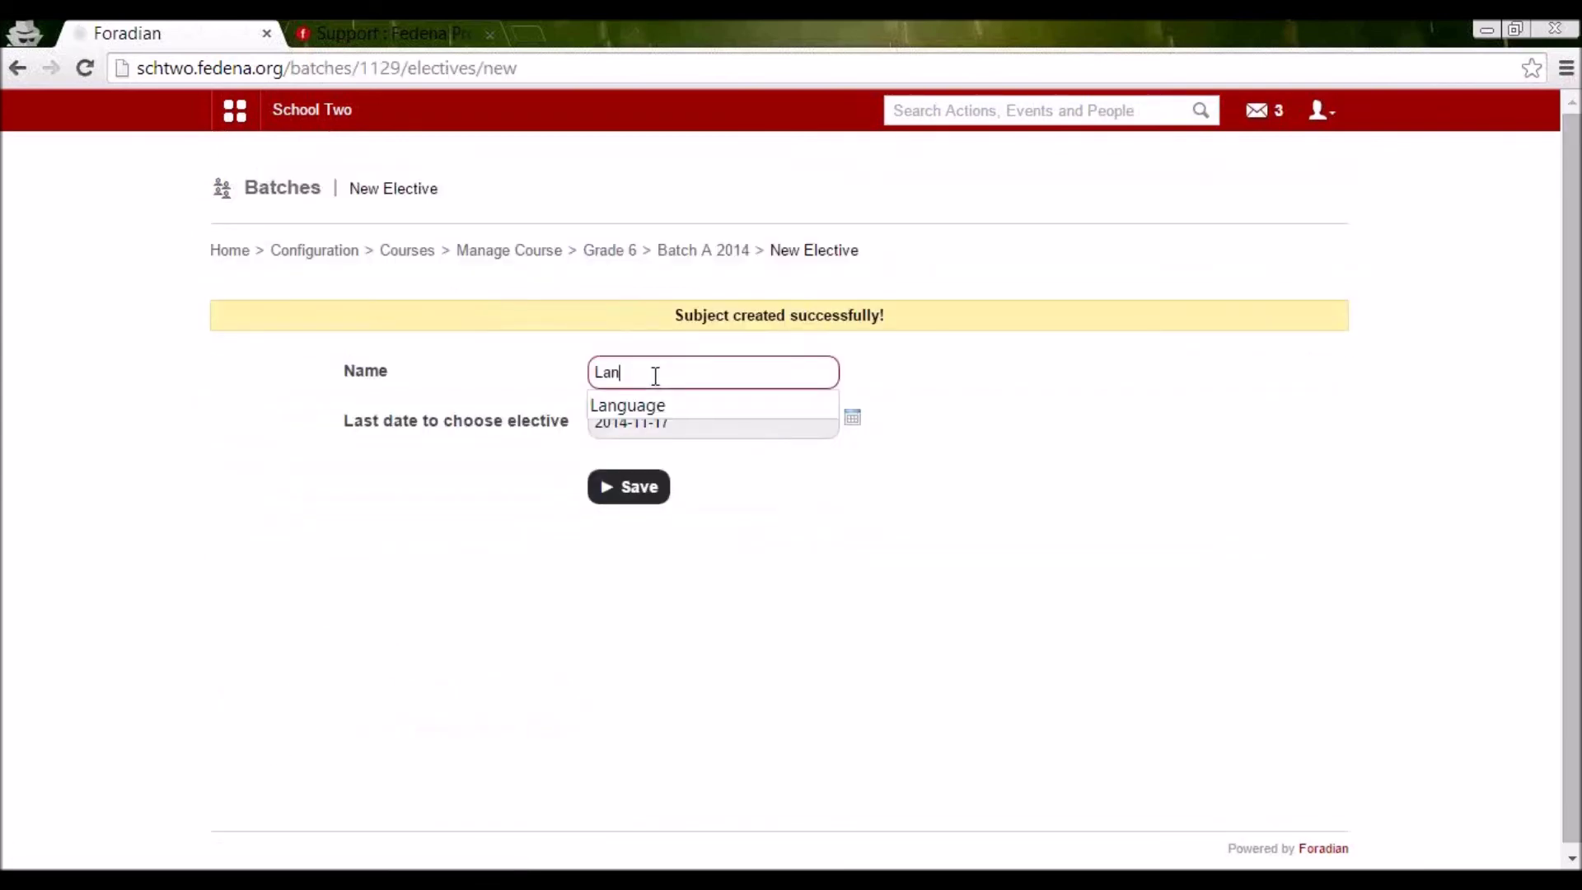
pyautogui.press('Down')
pyautogui.press('Return')
pyautogui.write('s')
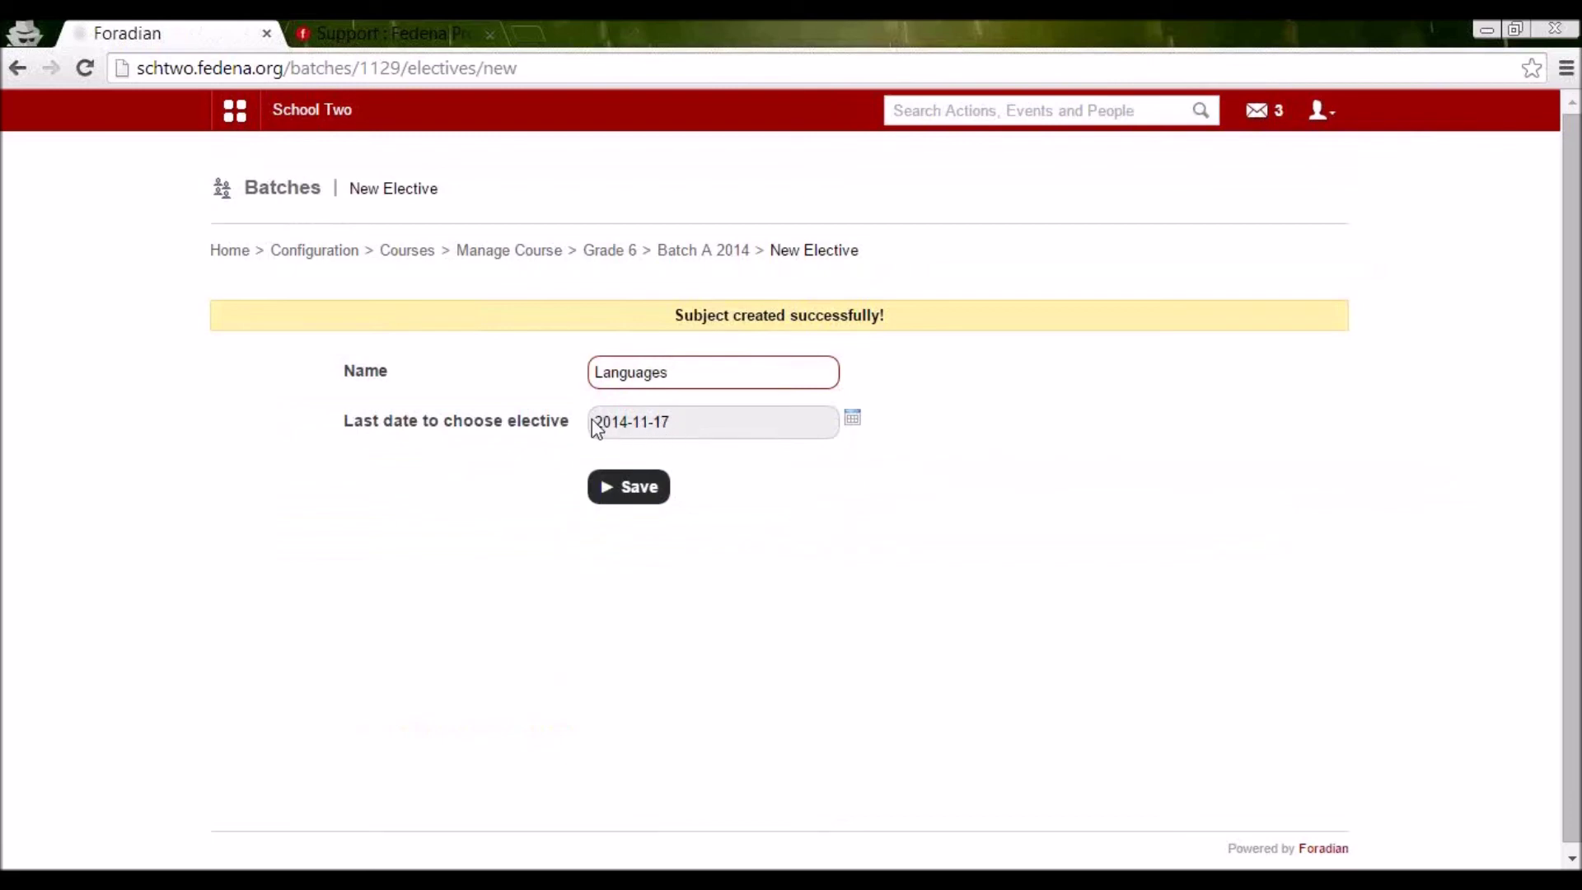
pyautogui.moveTo(692, 368); pyautogui.dragTo(595, 366)
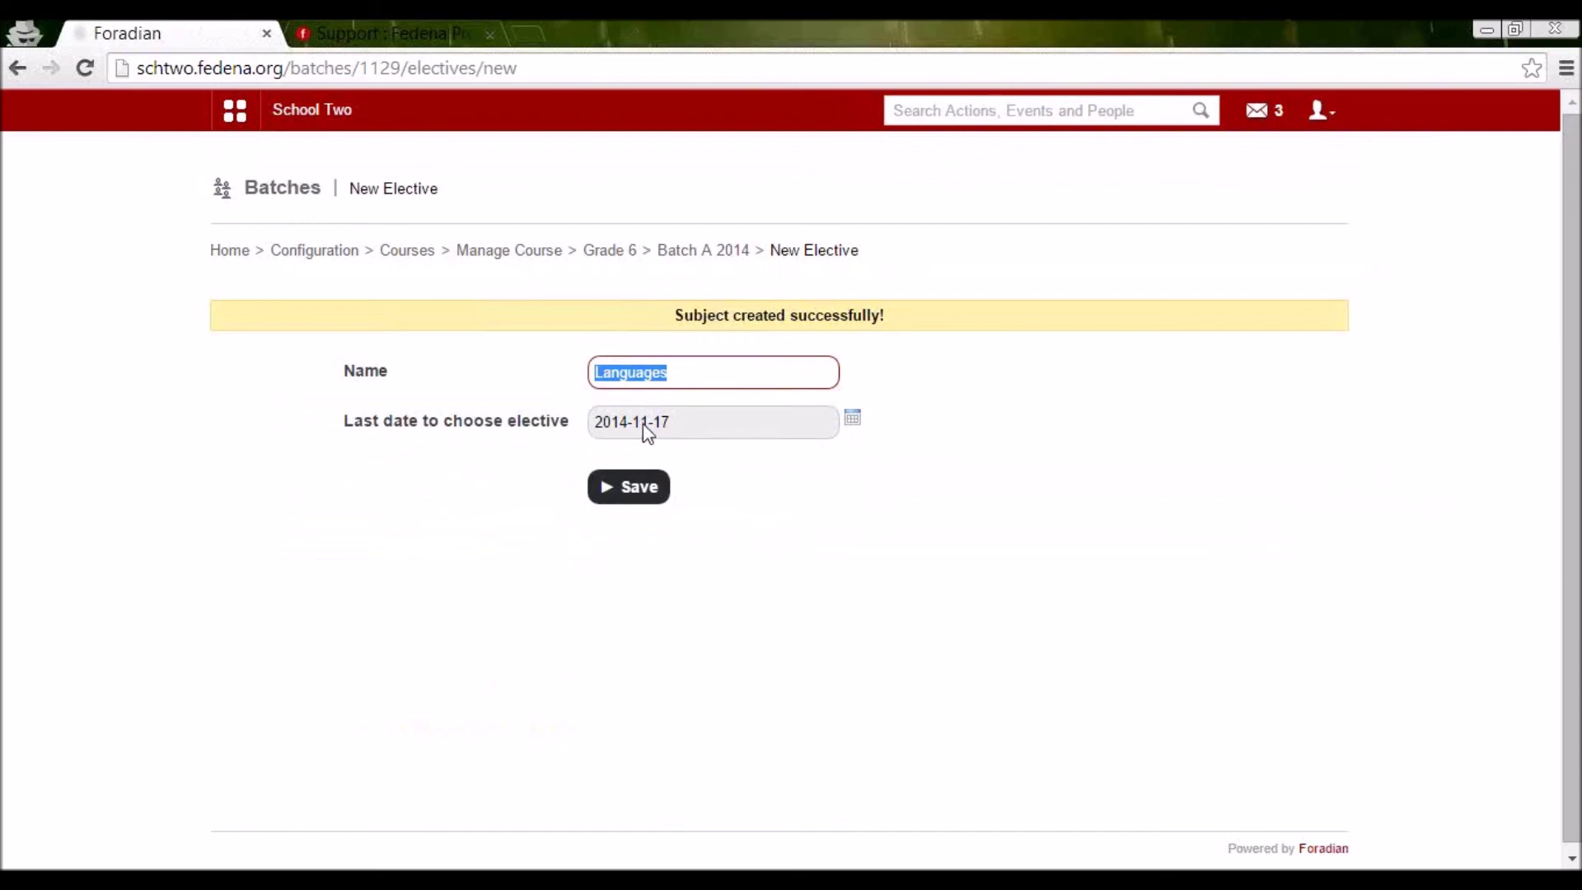
pyautogui.click(639, 495)
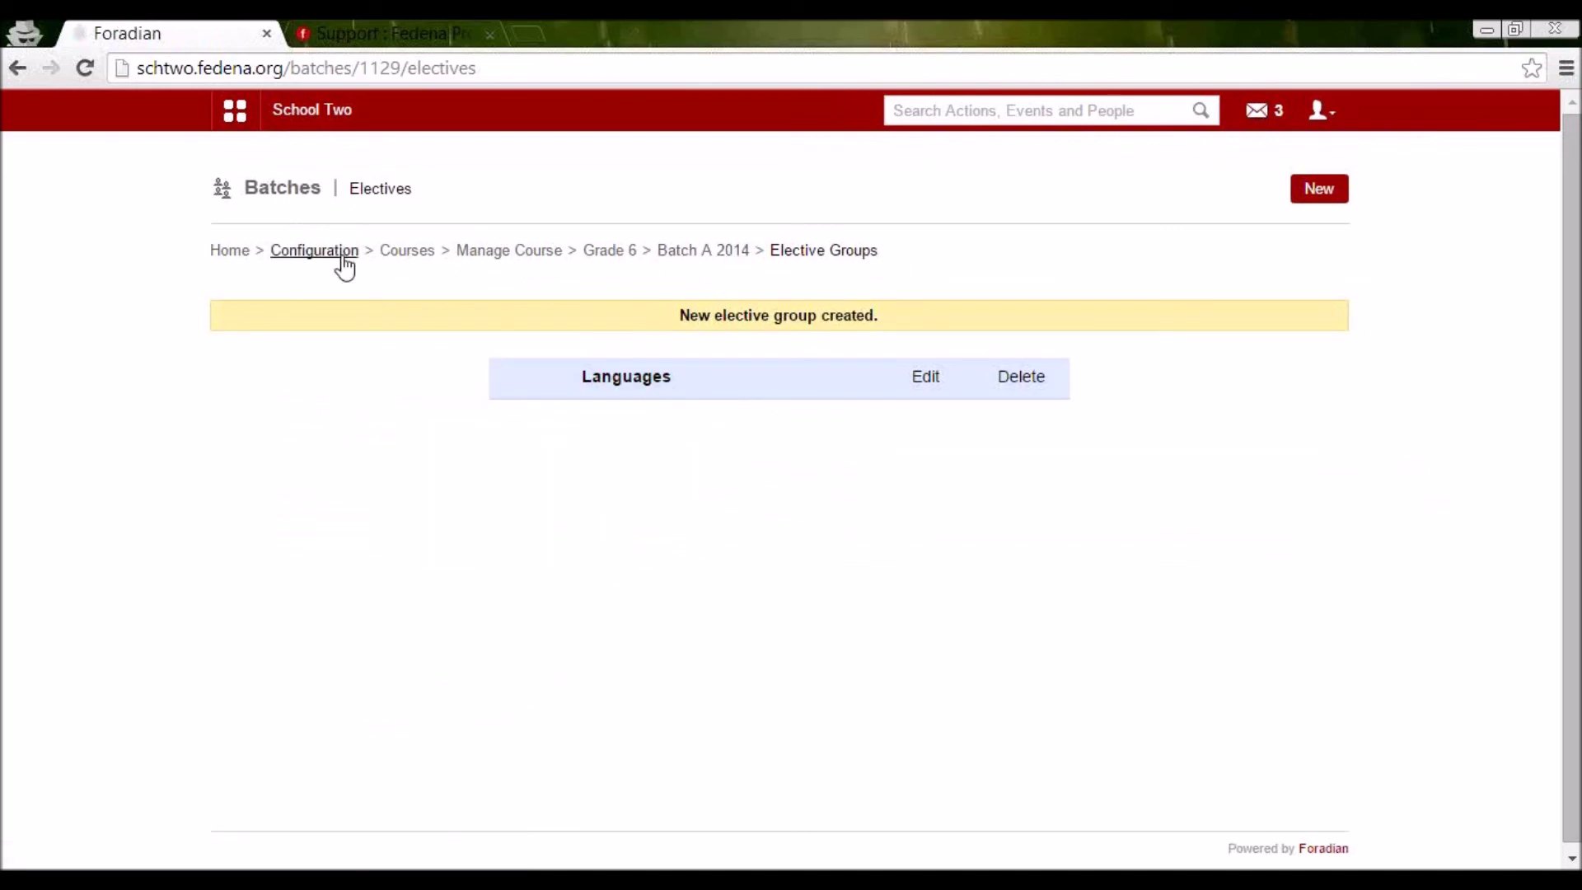
# Open the Languages elective group and add the subject Spanish with code Spa and 4 maximum weekly classes.
pyautogui.click(655, 381)
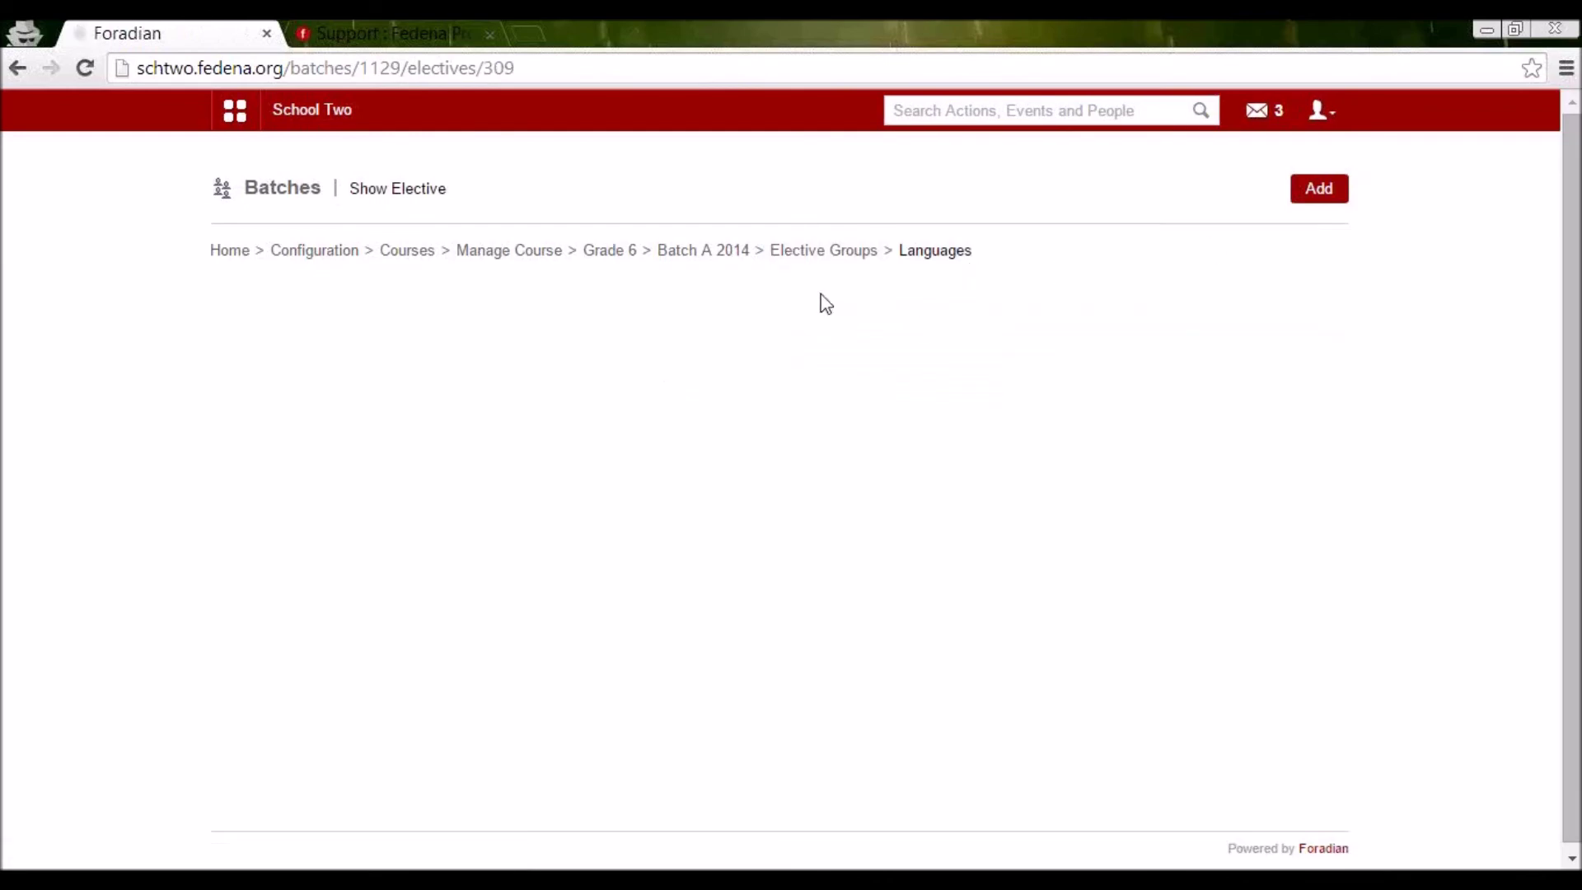
pyautogui.click(1313, 196)
pyautogui.click(853, 266)
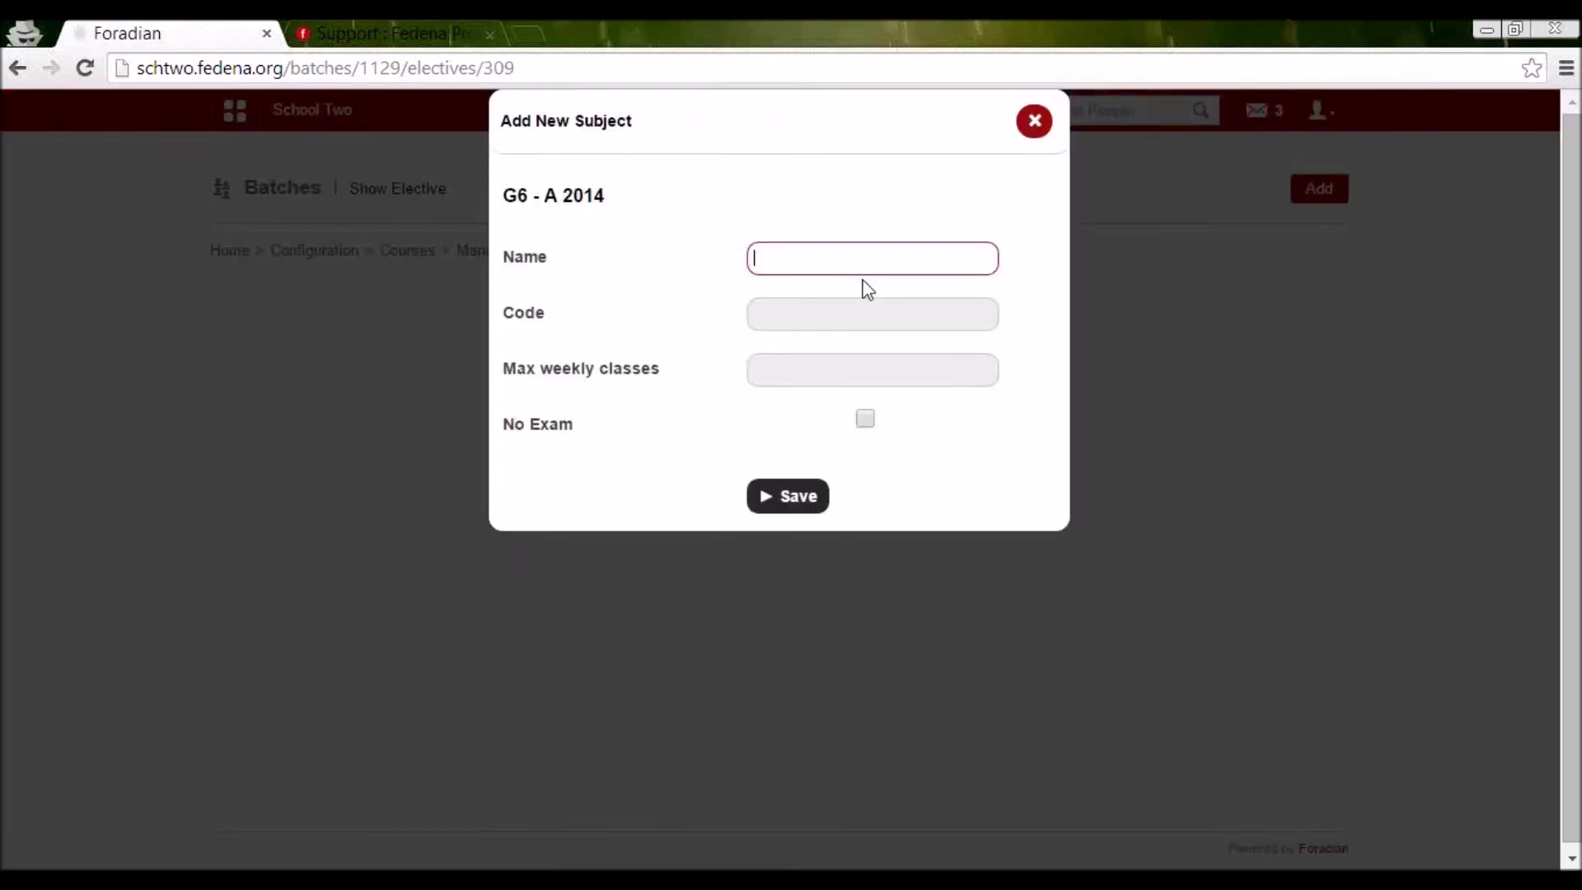
pyautogui.write('Spanish')
pyautogui.press('Tab')
pyautogui.write('Spa')
pyautogui.press('Tab')
pyautogui.write('4')
pyautogui.press('Tab')
pyautogui.click(800, 503)
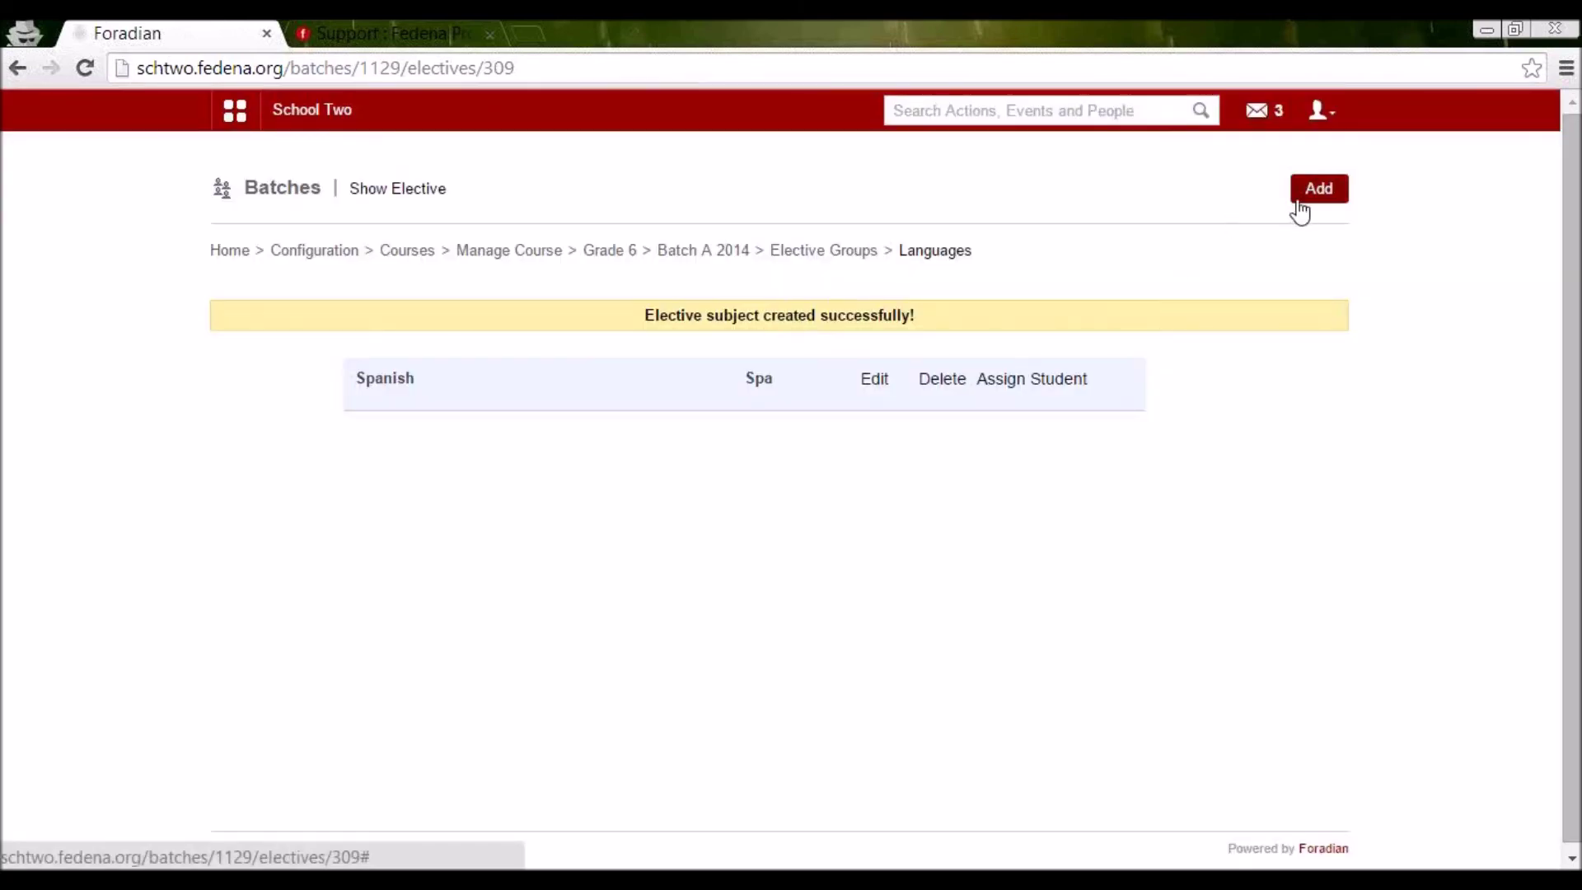
# Add the subject French to the Languages elective group with code Fre and 4 maximum weekly classes.
pyautogui.click(1305, 198)
pyautogui.click(834, 264)
pyautogui.write('French')
pyautogui.press('Tab')
pyautogui.write('Fre')
pyautogui.press('Tab')
pyautogui.write('4')
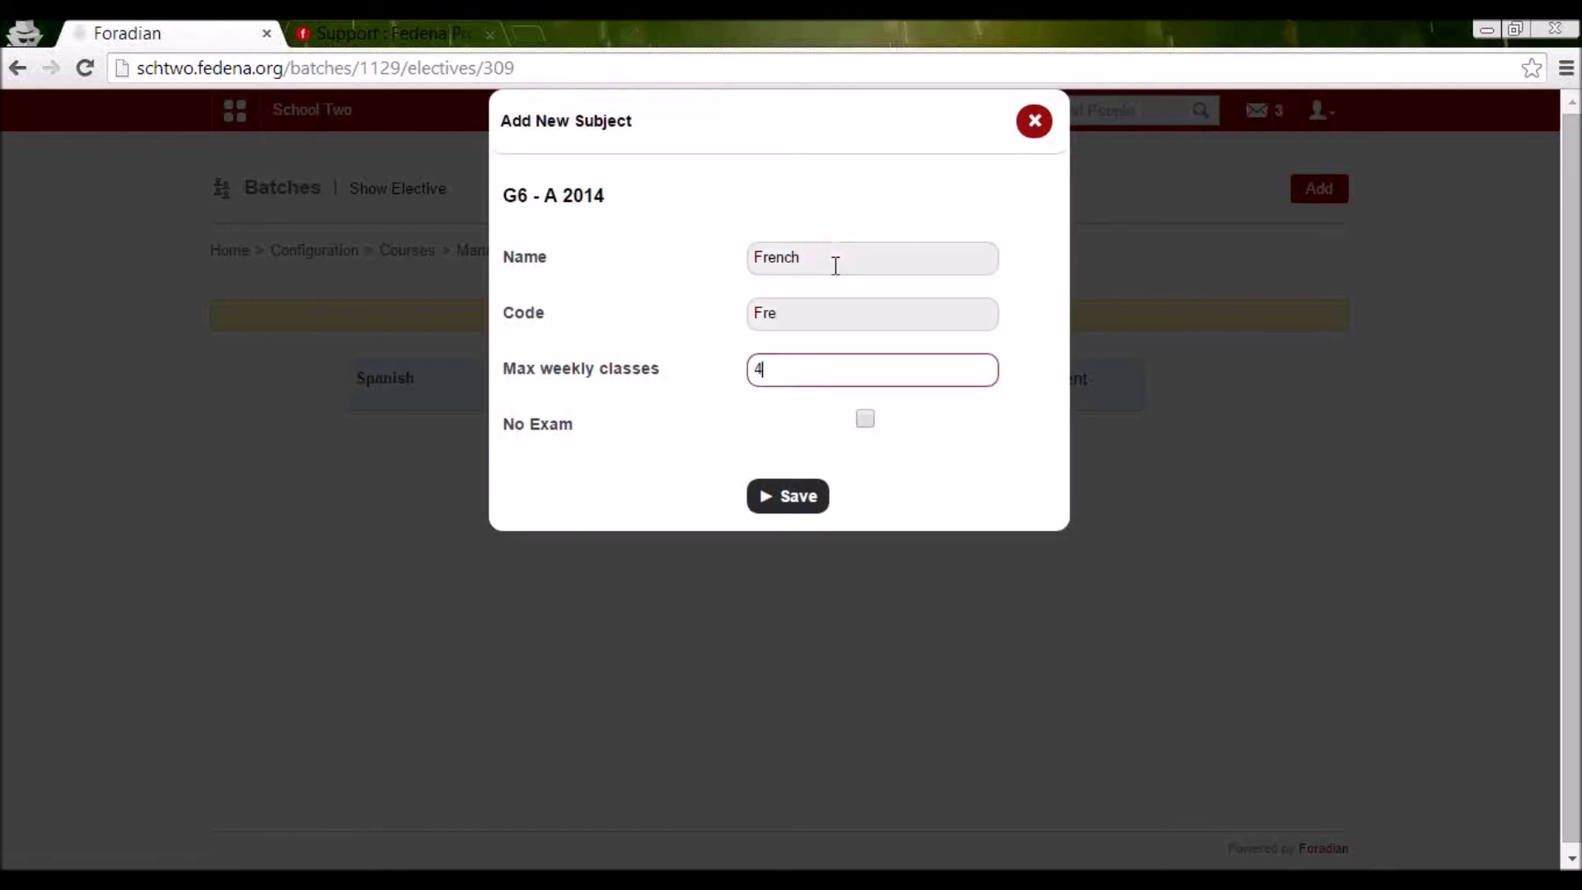
pyautogui.click(768, 496)
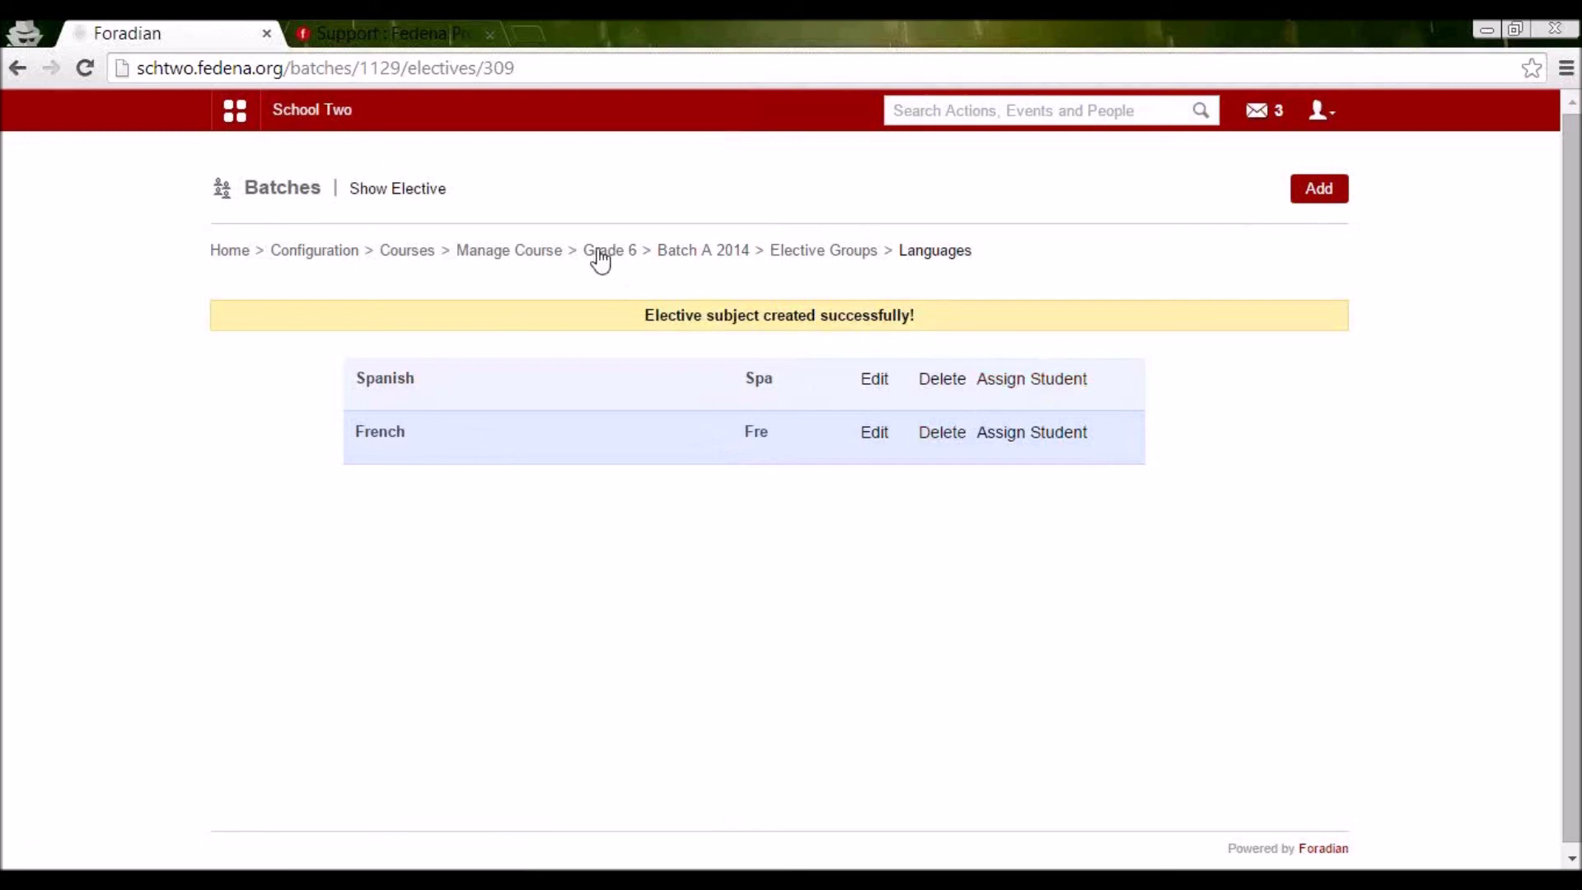
# Go to subject management in the configuration settings and display the subjects of batch G6 - A 2014.
pyautogui.click(334, 254)
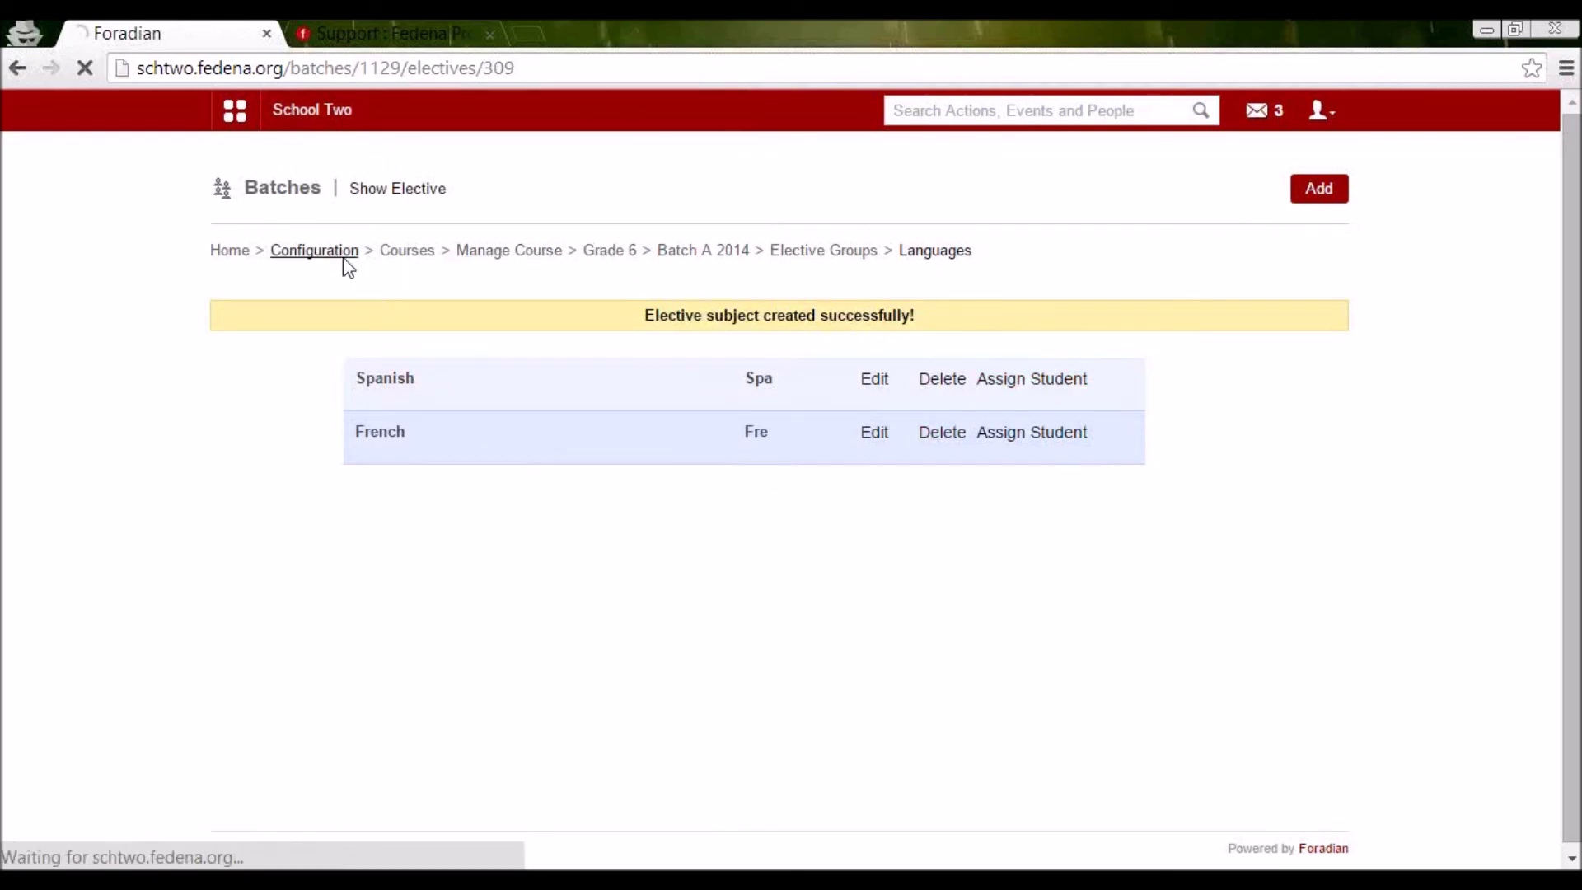
pyautogui.click(454, 494)
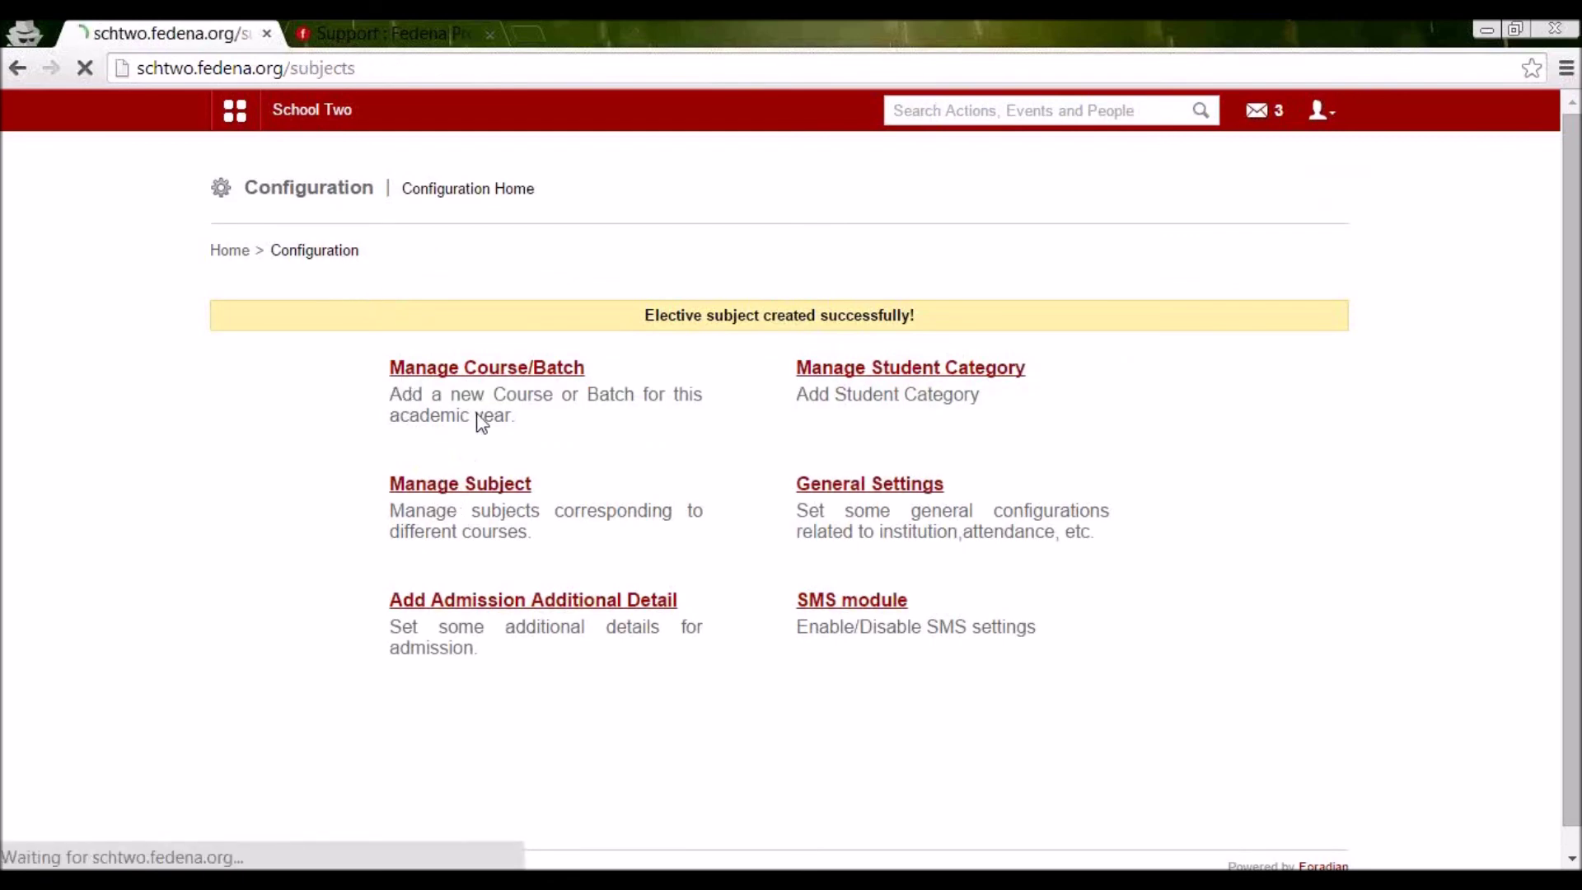
pyautogui.click(492, 334)
pyautogui.click(504, 513)
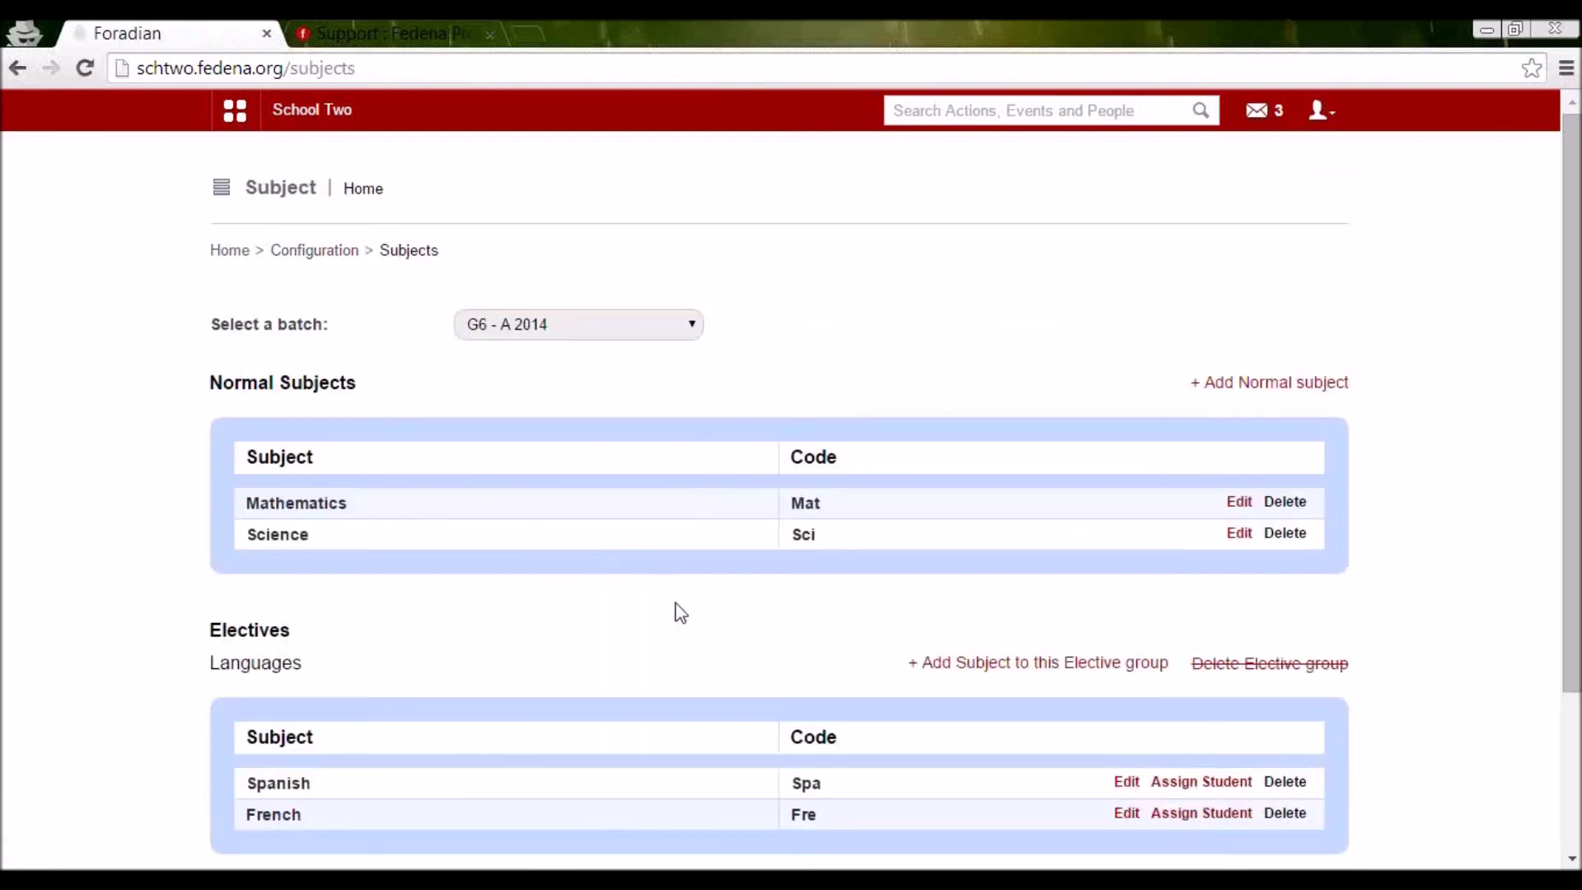
# Review the normal subjects and the Languages electives of G6 - A 2014, and display the subjects of batch G6 - B 2014.
pyautogui.scroll(-3, 682, 610)
pyautogui.scroll(3, 683, 611)
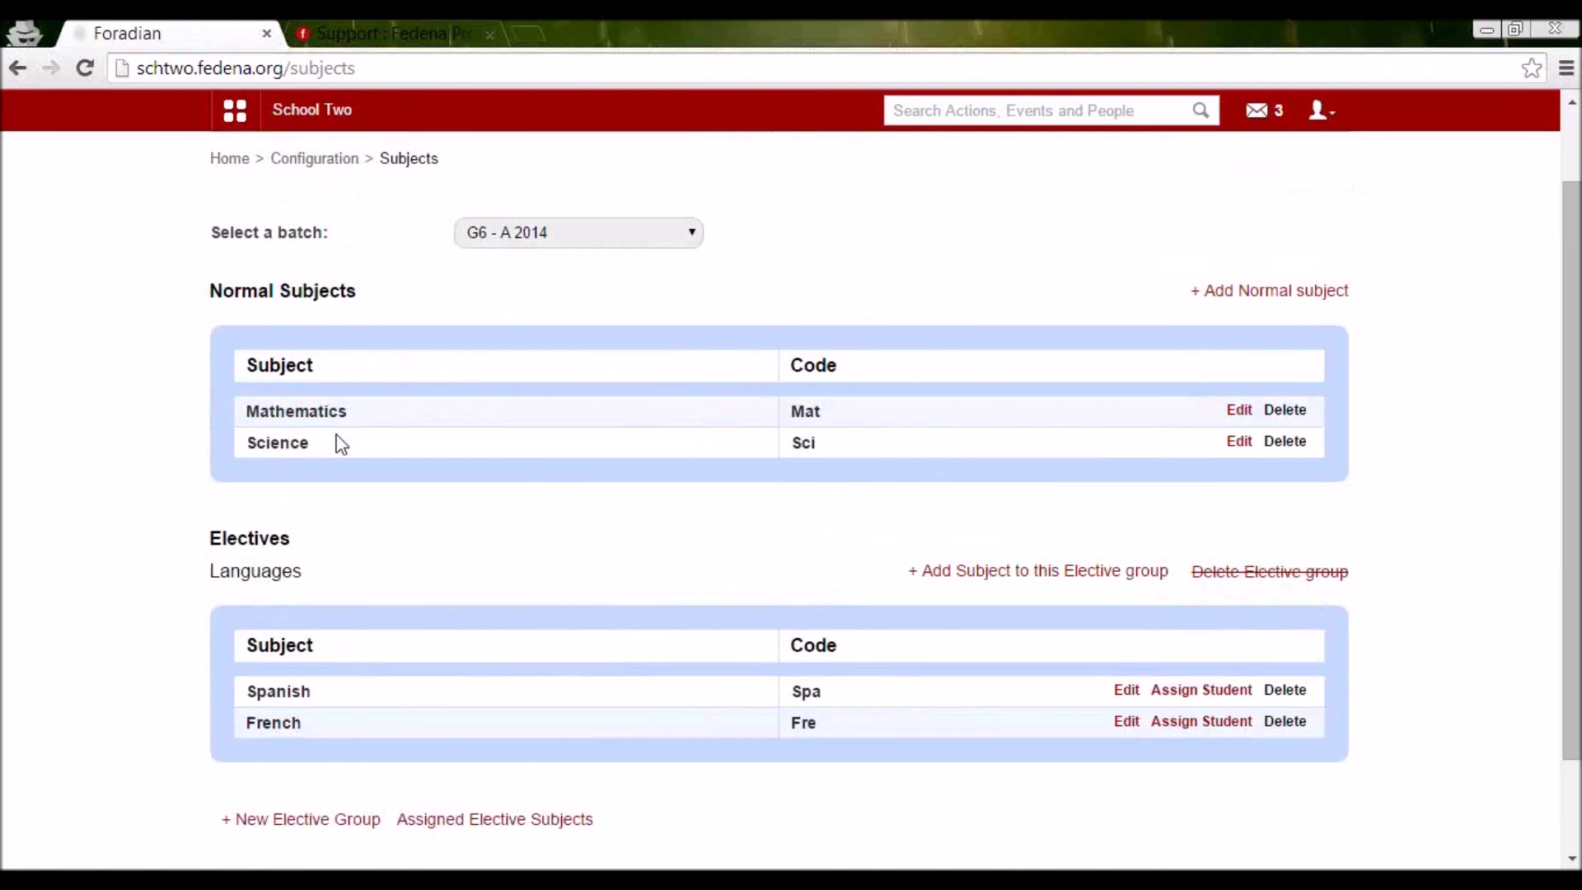
pyautogui.scroll(-2, 338, 445)
pyautogui.tripleClick(204, 432)
pyautogui.click(294, 470)
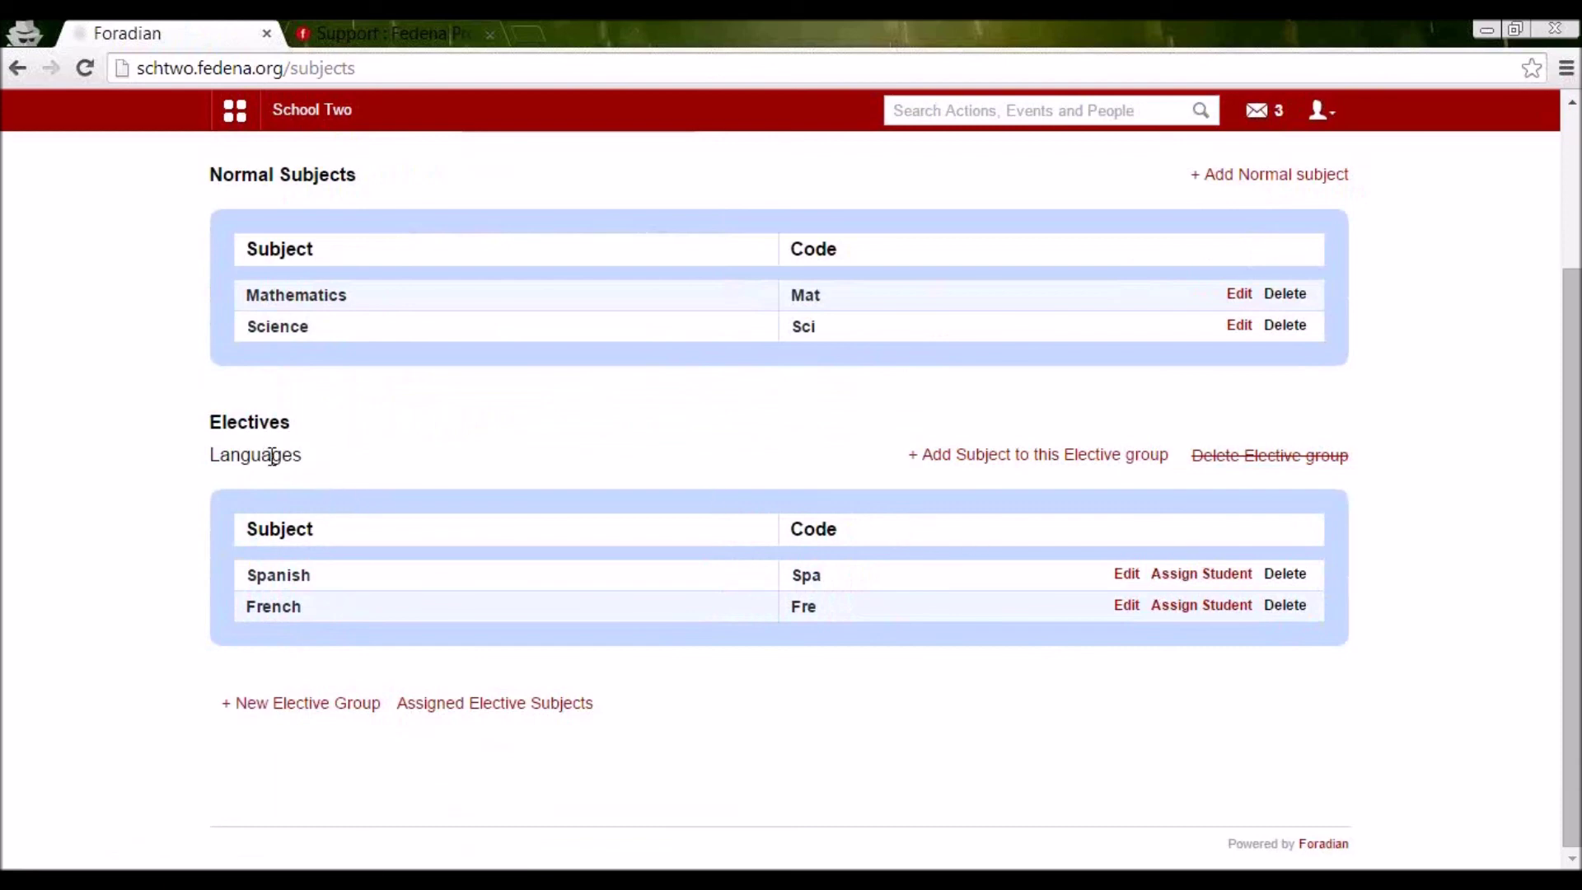
pyautogui.scroll(3, 361, 472)
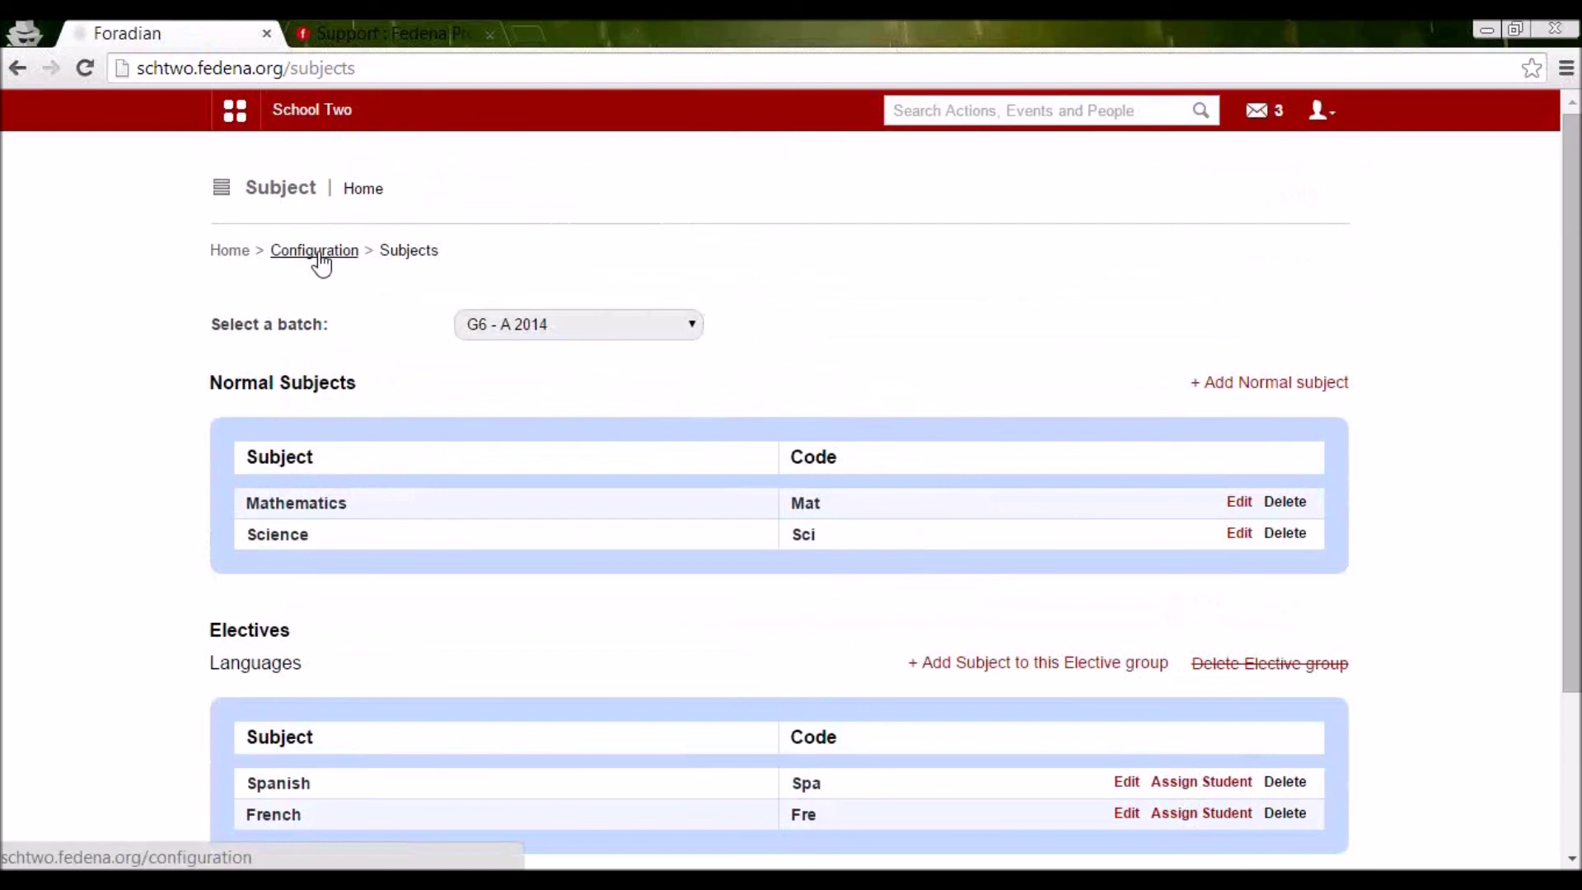
pyautogui.click(478, 321)
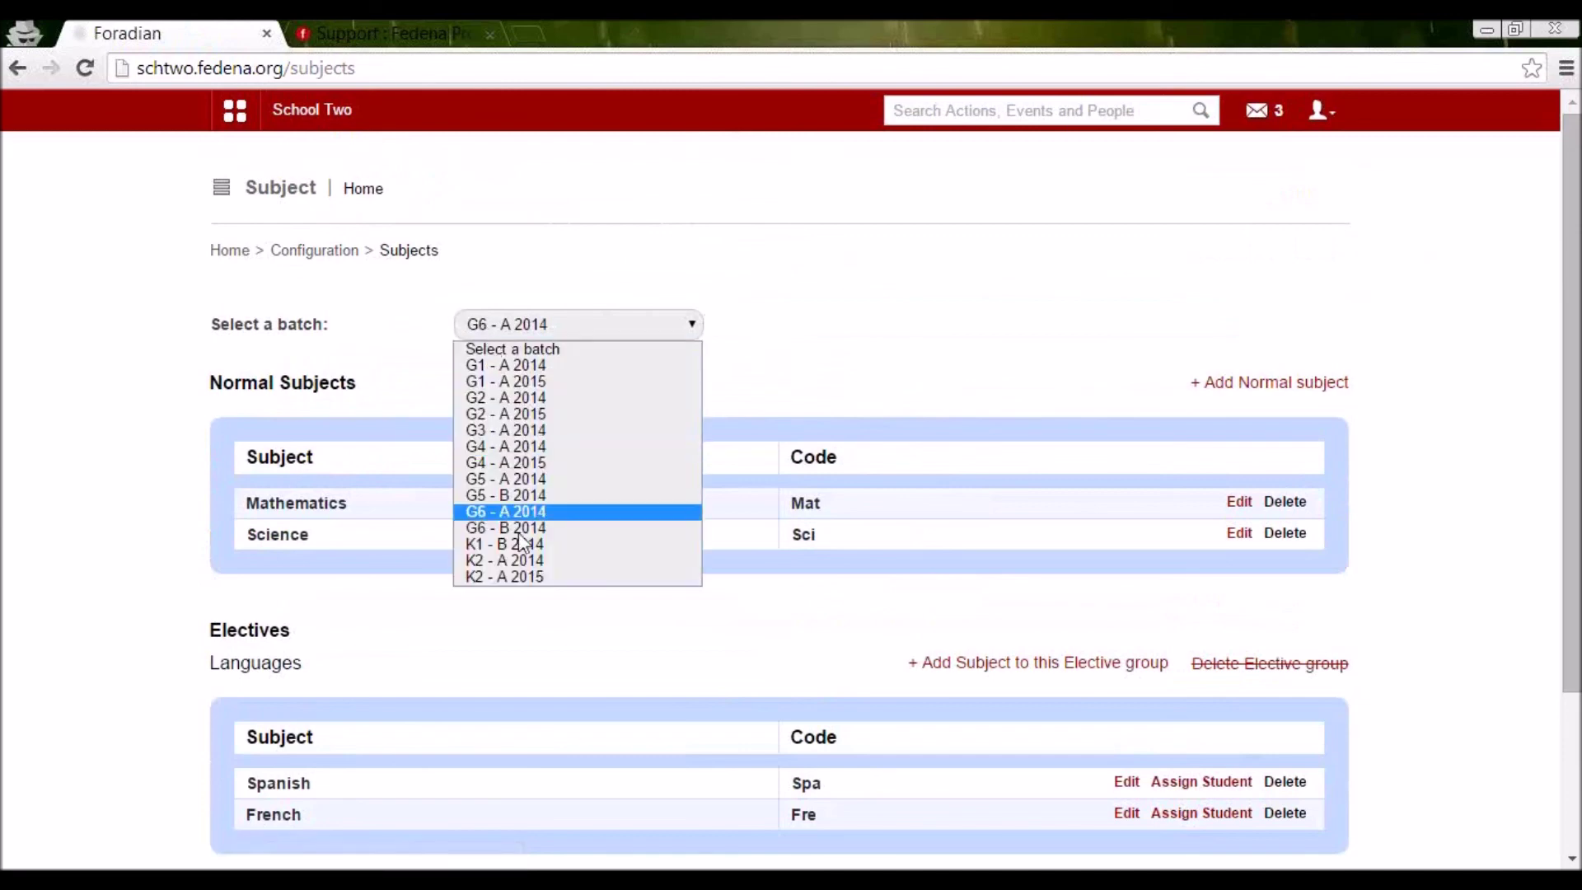
pyautogui.click(496, 528)
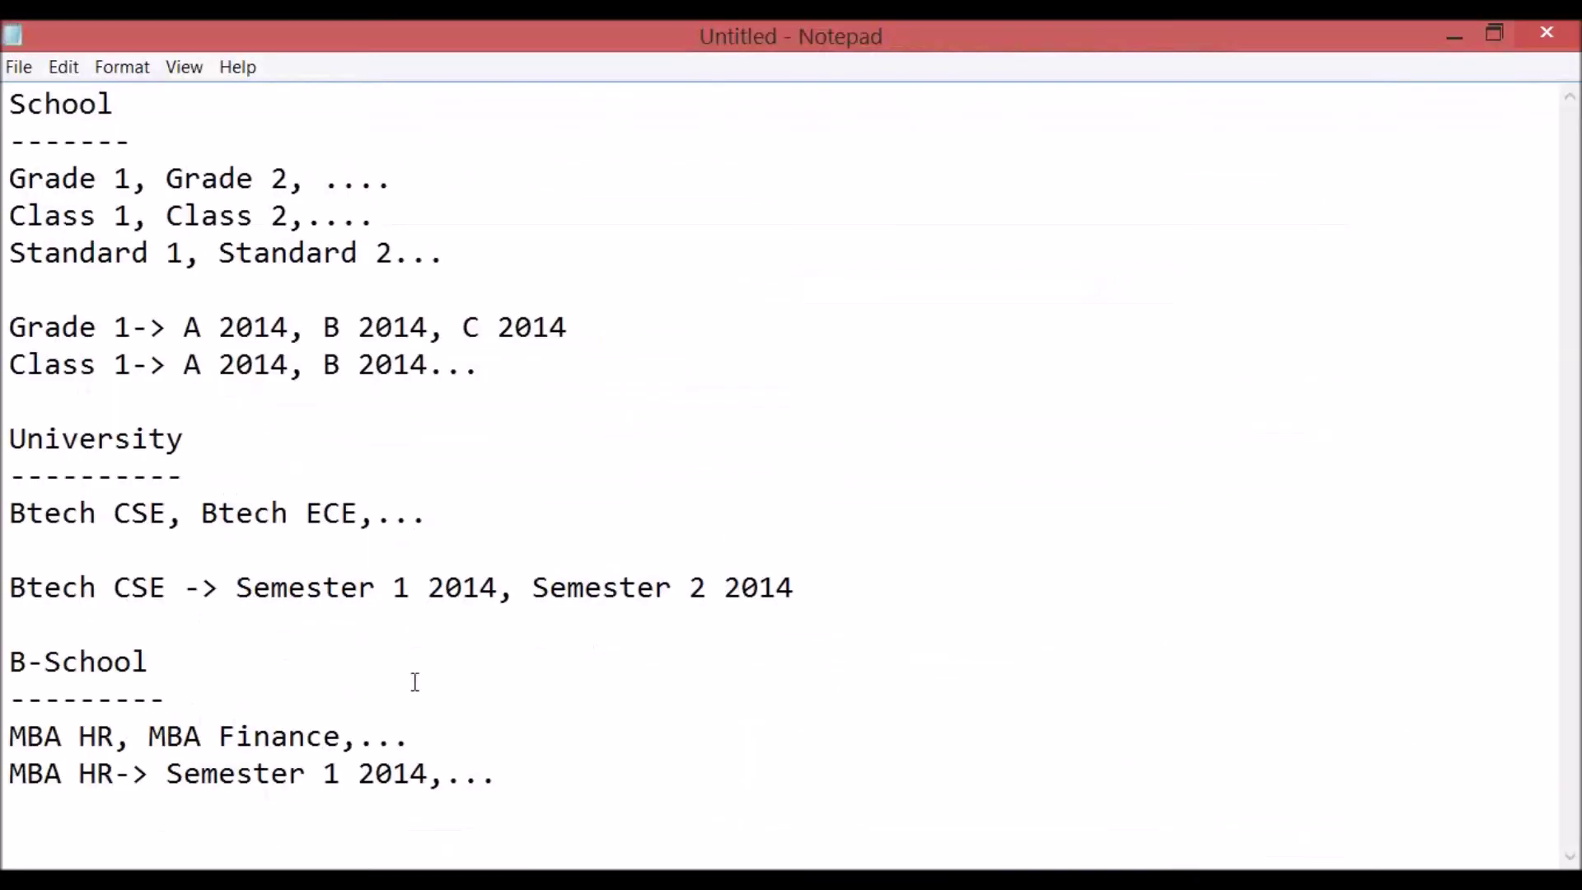
# In Notepad, replace all the course and batch notes with the address support.fedena.com.
pyautogui.moveTo(499, 779); pyautogui.dragTo(12, 57)
pyautogui.press('Delete')
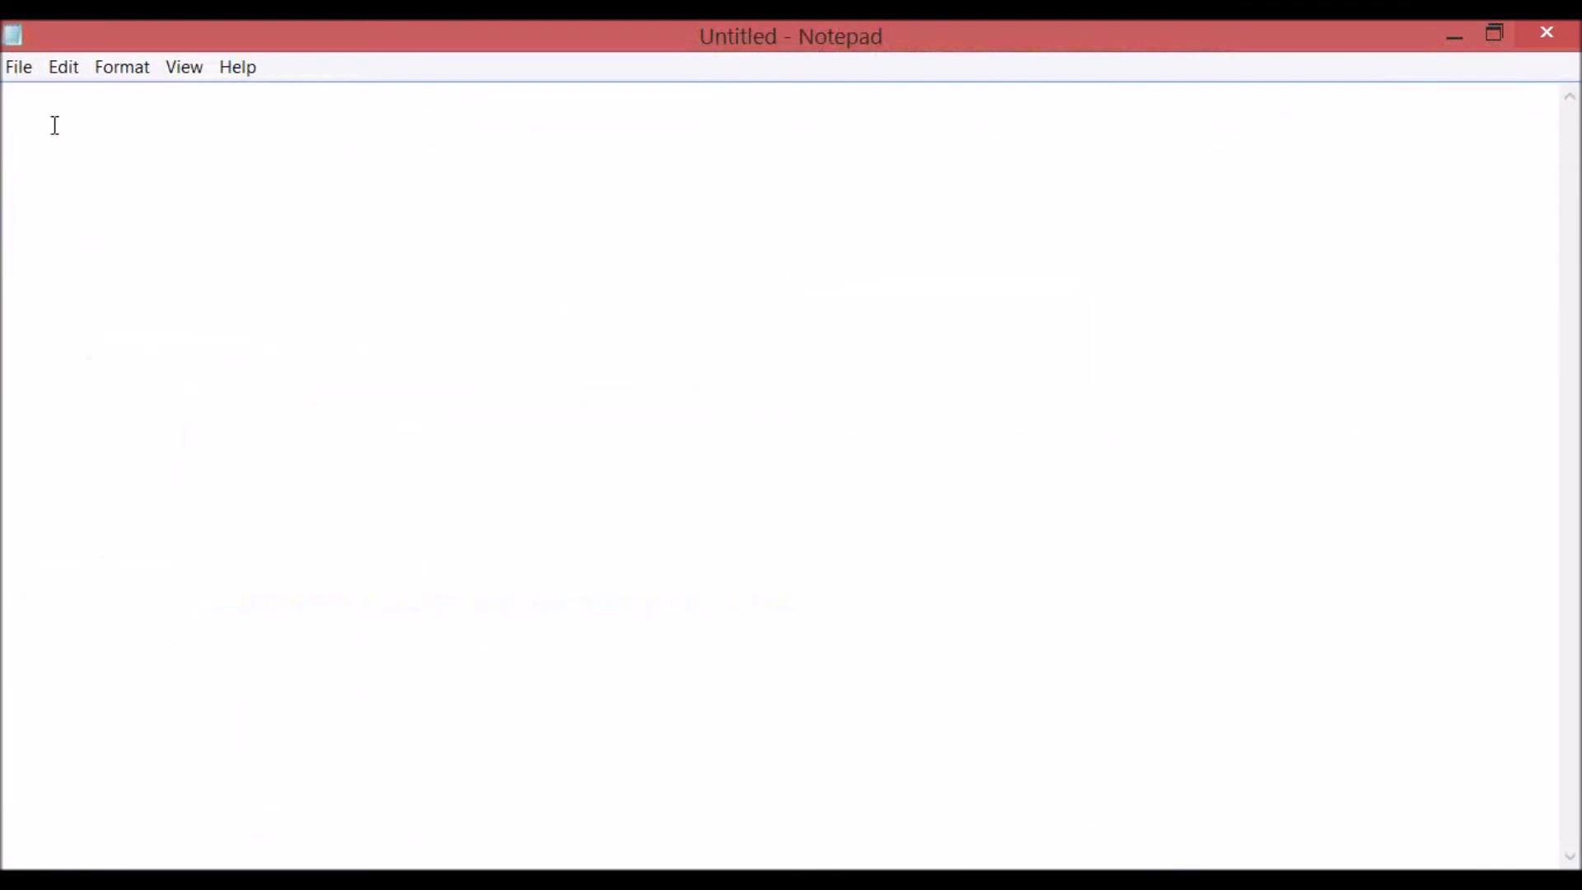
pyautogui.write('suppo')
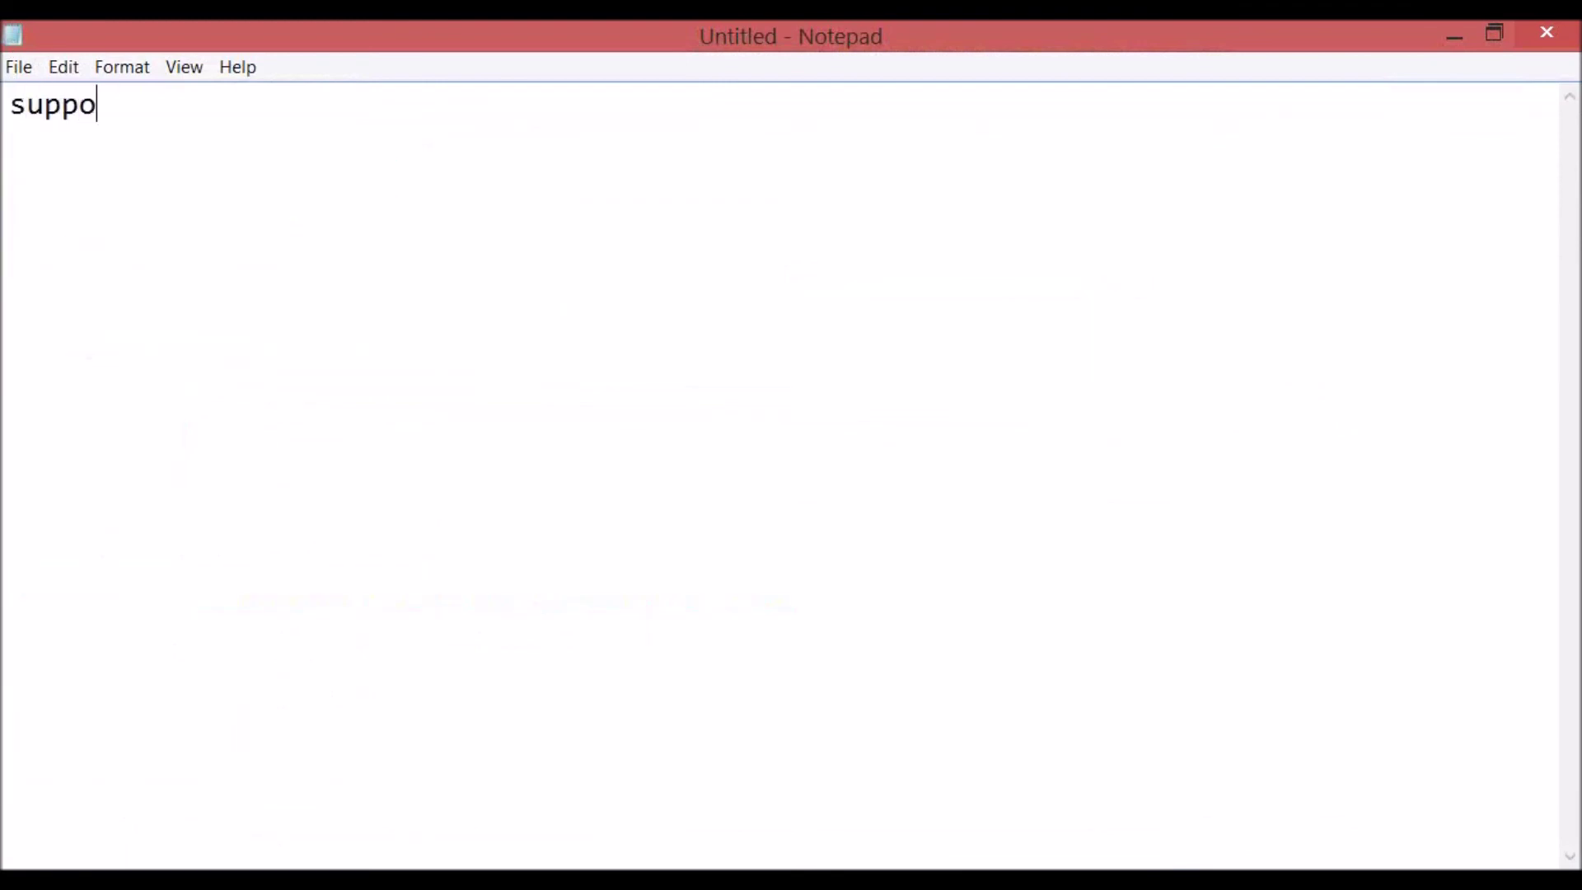
pyautogui.write('rt.fed')
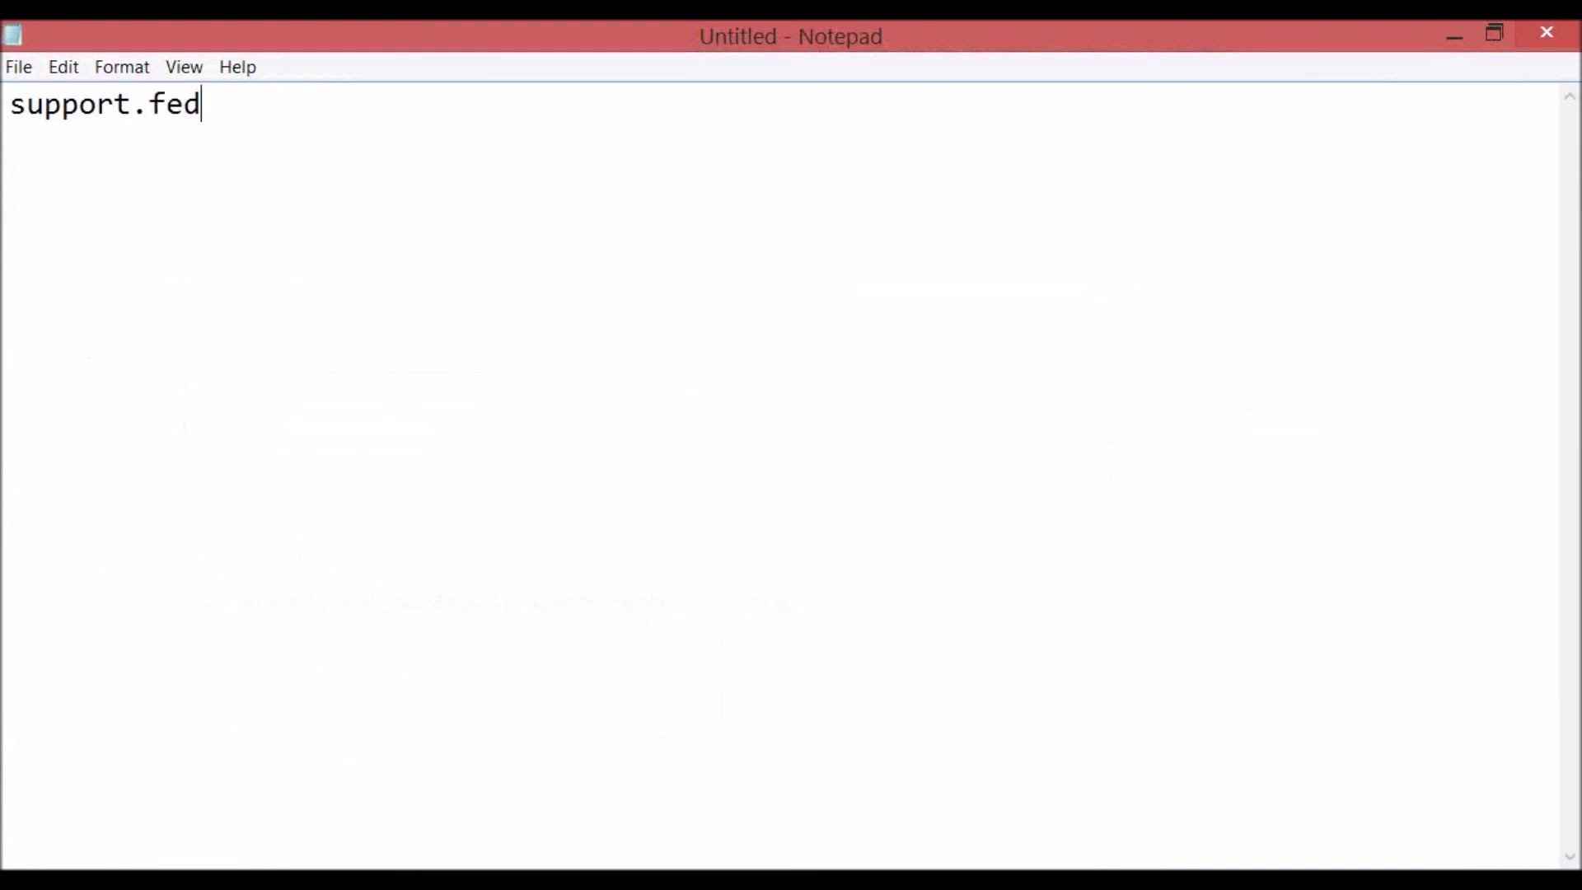
pyautogui.write('ena.com')
pyautogui.press('Return')
pyautogui.press('Return')
pyautogui.write('->')
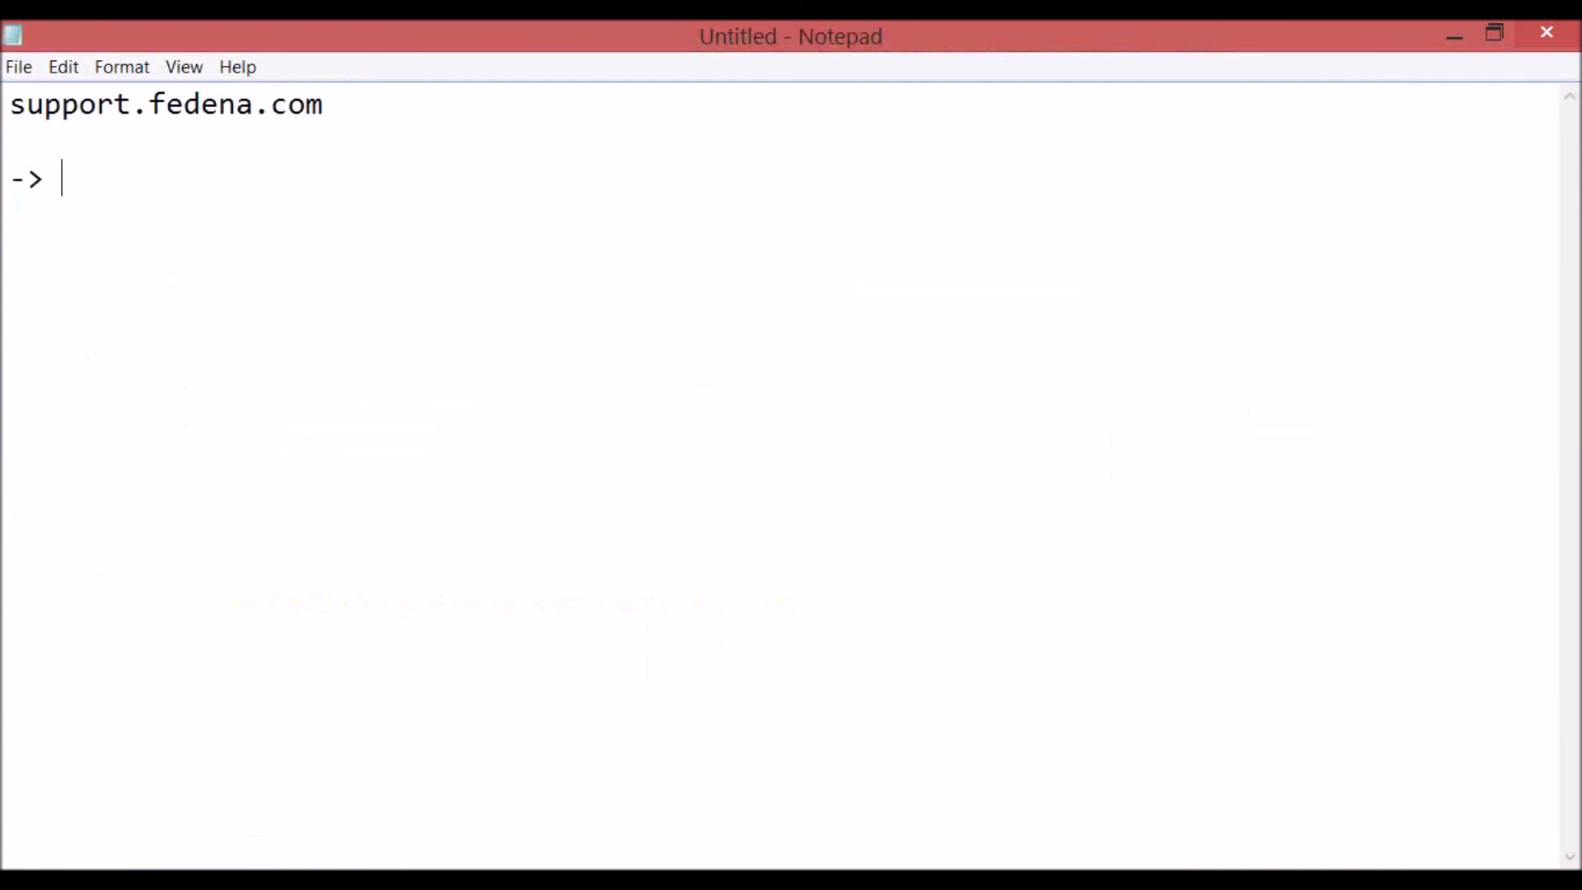
pyautogui.press('BackSpace')
pyautogui.press('BackSpace')
pyautogui.press('BackSpace')
# Highlight the support address for viewers, clear the selection and minimize Notepad to return to Fedena's subject page.
pyautogui.moveTo(10, 107); pyautogui.dragTo(342, 106)
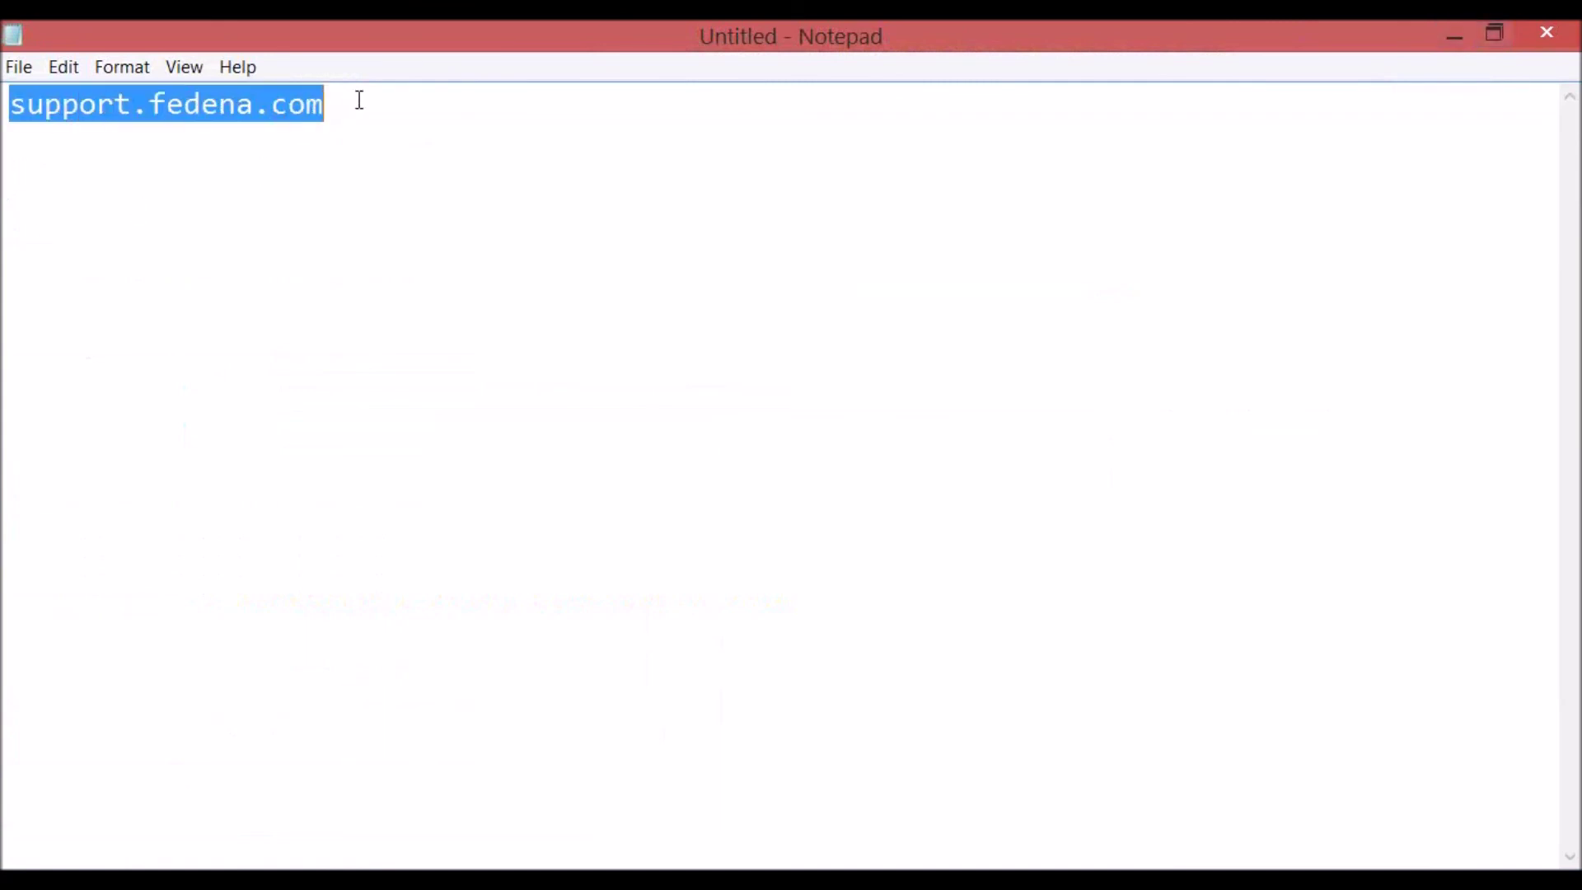
pyautogui.click(360, 101)
pyautogui.click(1454, 33)
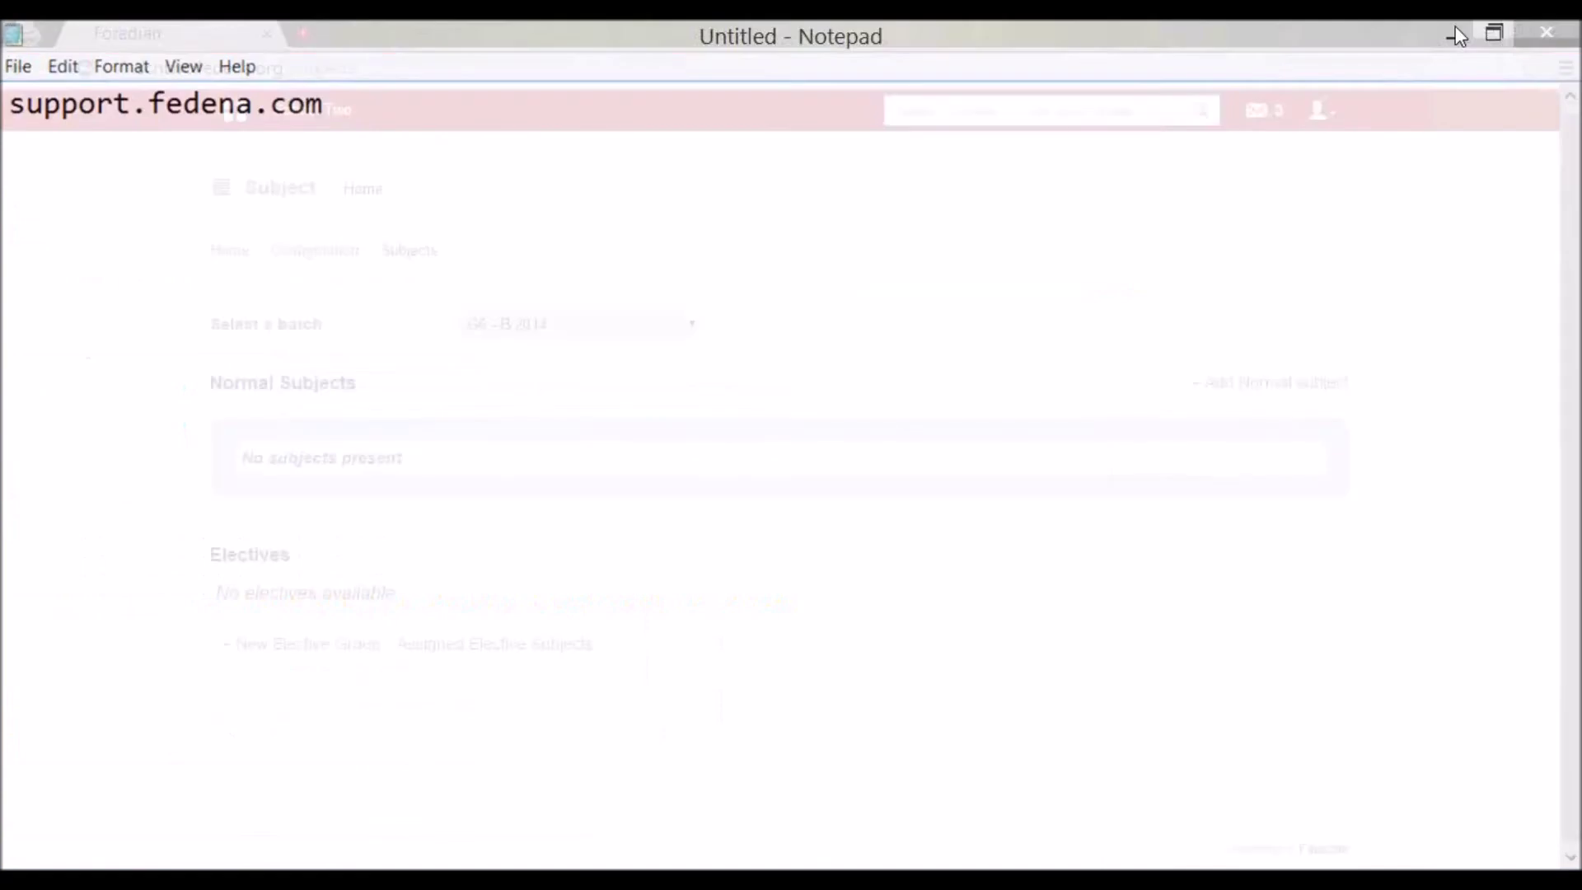